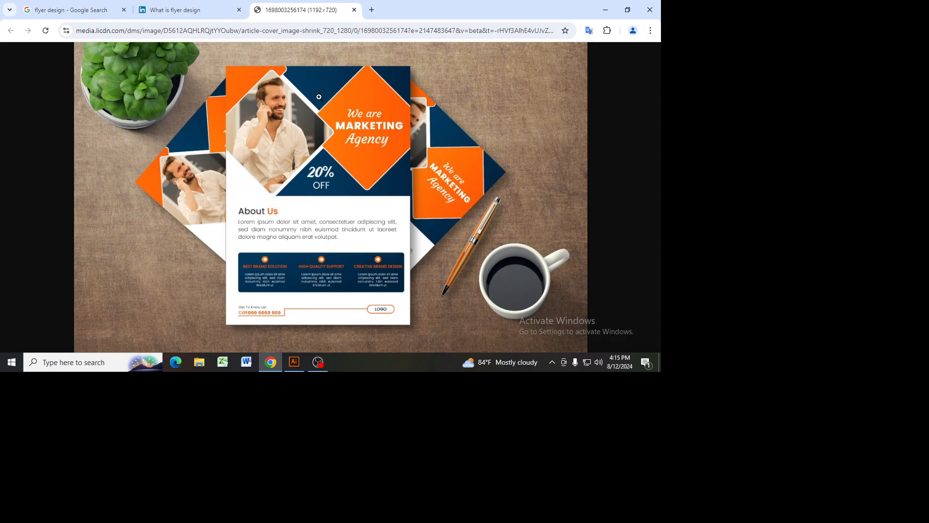
Step: Search Google for "bi fold brochure" in a new tab and show the image results
left_click(90, 7)
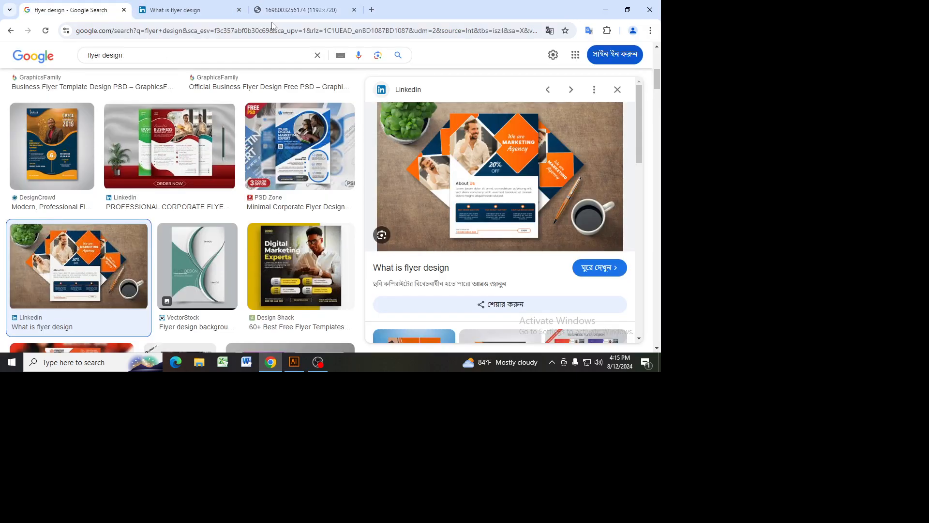
left_click(373, 10)
type("bi fold")
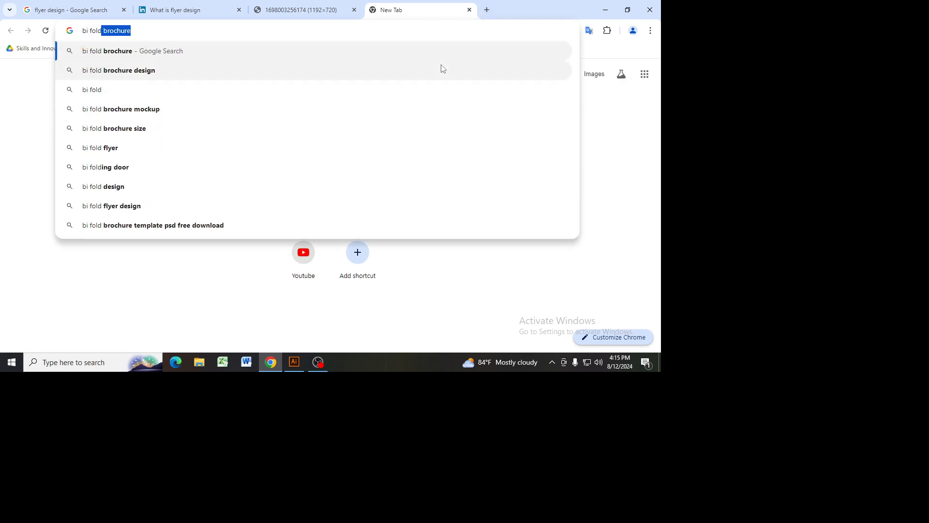
key("Return")
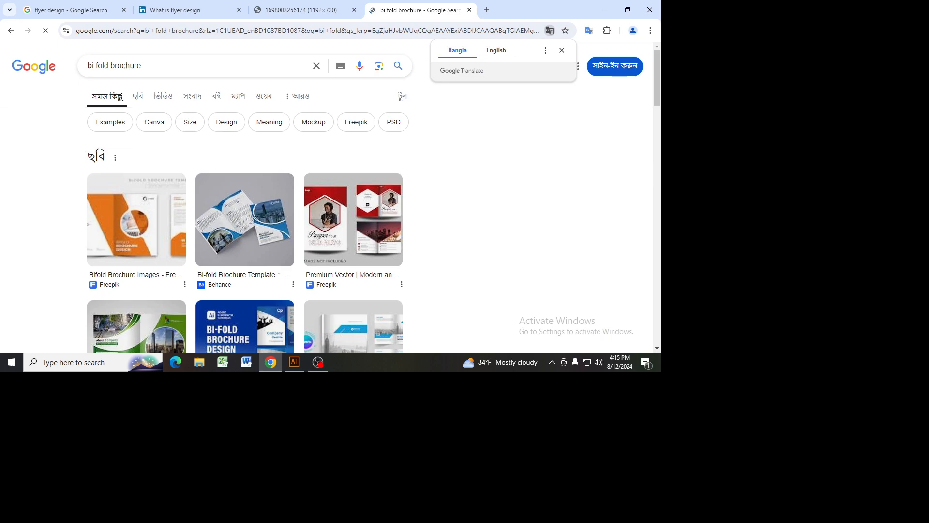
left_click(140, 100)
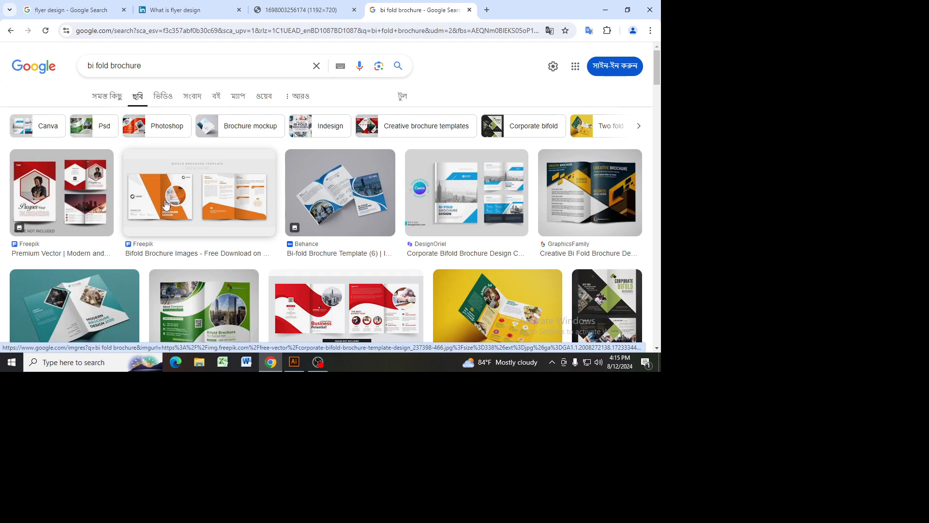
Step: Search Google for "dummy size paper" in a new tab and highlight the Demy format dimensions in inches
left_click(486, 10)
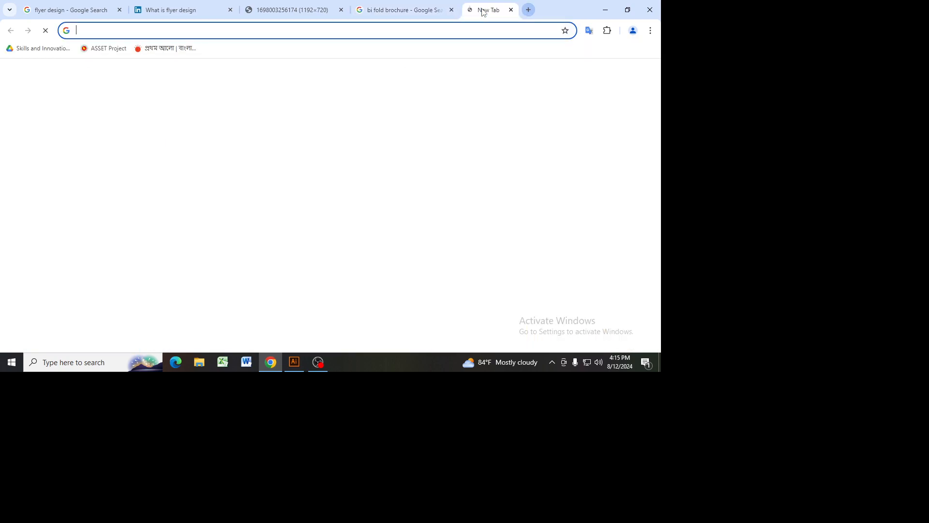
type("dummy")
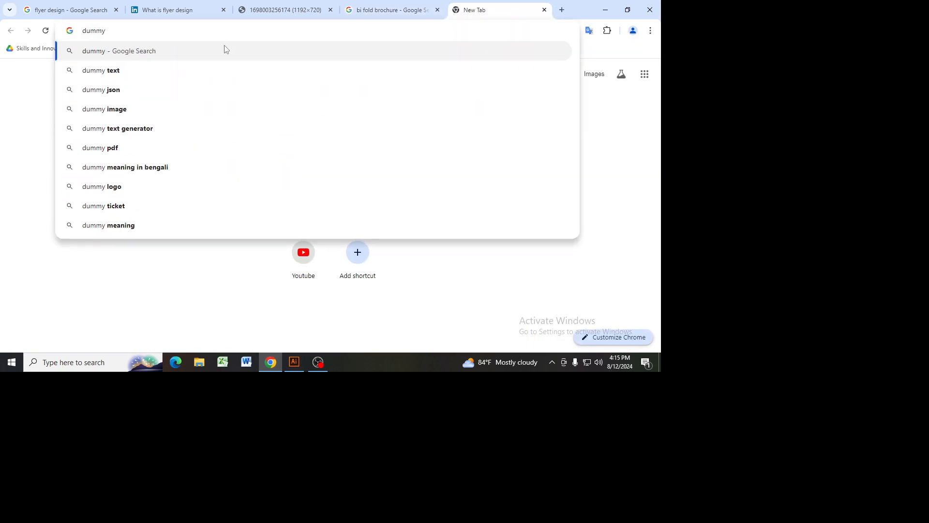
type(" siz")
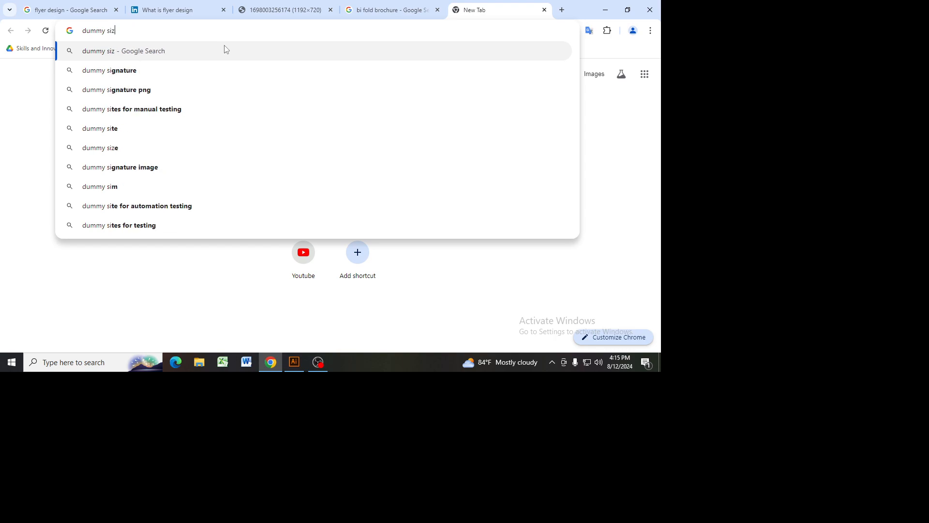
left_click(125, 109)
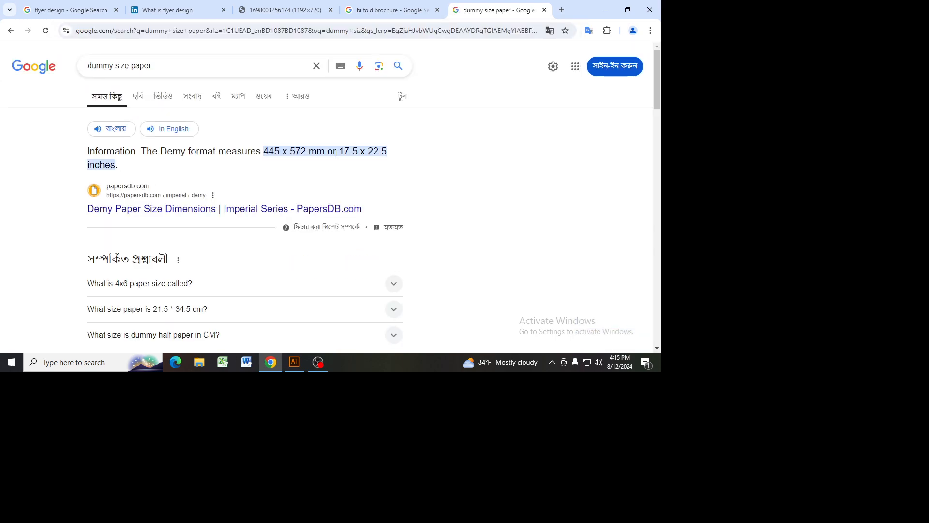
left_click_drag(345, 151, 393, 156)
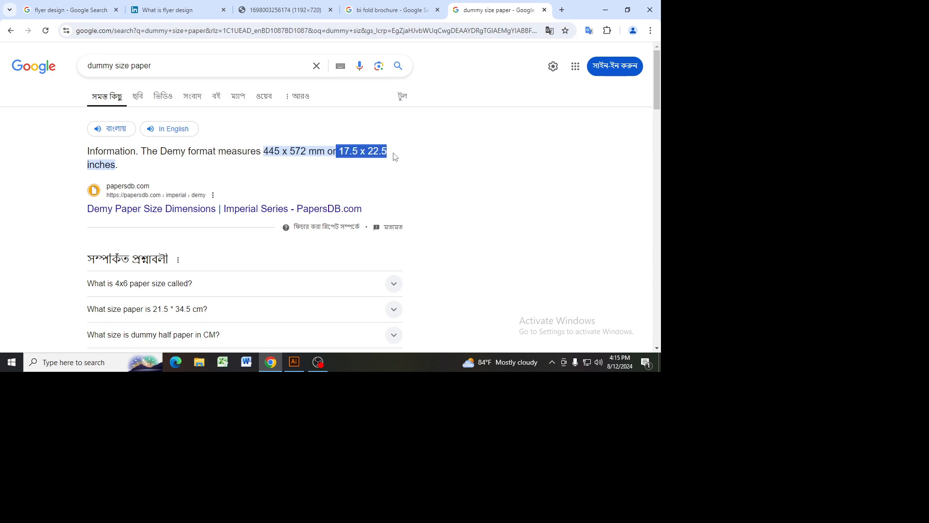
double_click(376, 151)
left_click(376, 152)
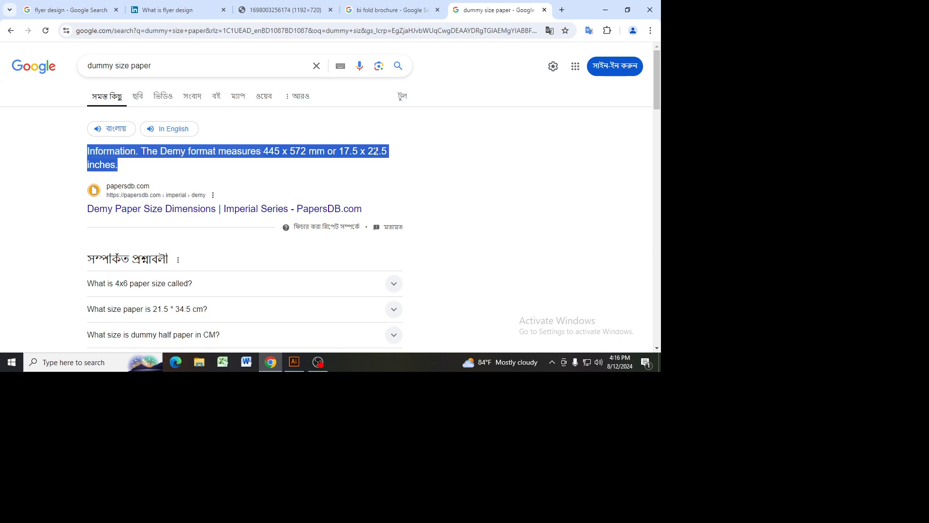
left_click(347, 160)
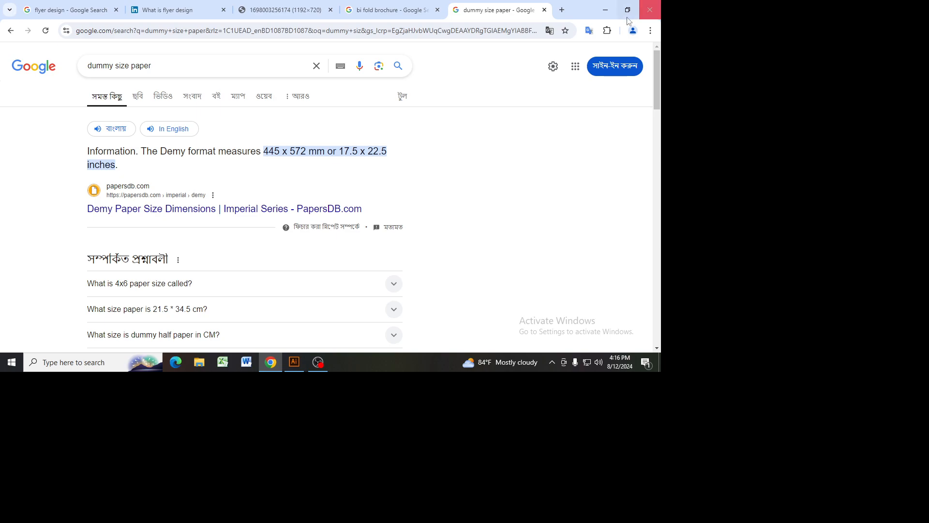
Step: Enter the A4 flyer dimensions 8.27*11.69 in the address field of a new tab and highlight the figures
left_click(562, 10)
type("8")
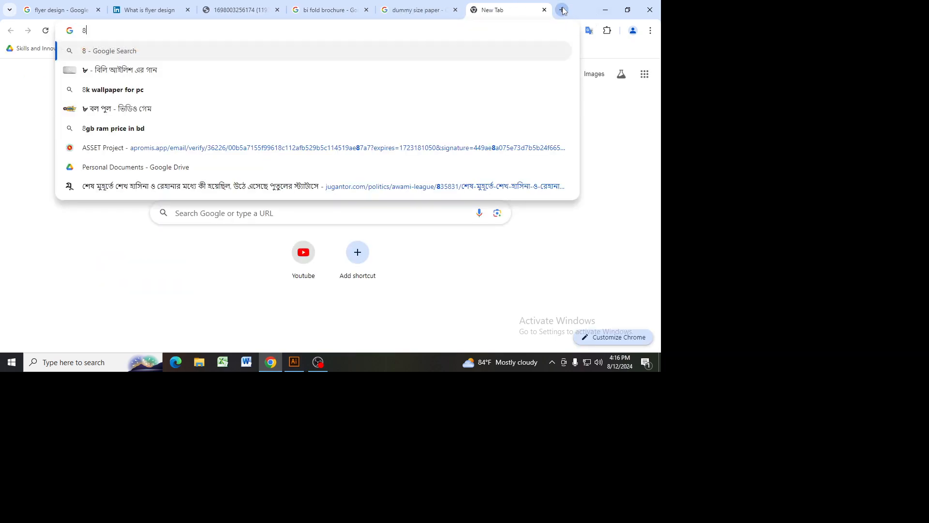
type(".27*11.69")
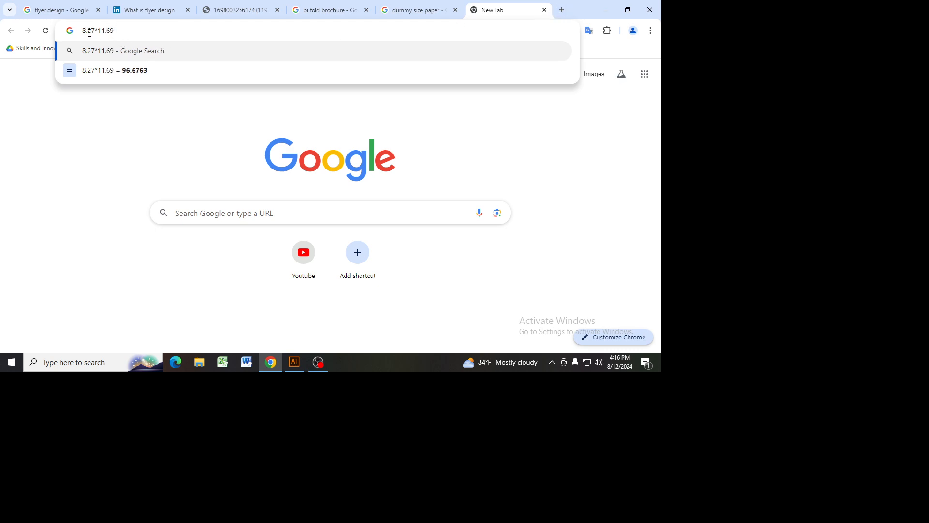
left_click_drag(99, 27, 120, 30)
left_click(125, 32)
Step: Replace the noted dimensions with the letter size 8.5*11 and return to the marketing agency flyer image
key("ctrl+a")
left_click(128, 30)
key("ctrl+a")
type("8")
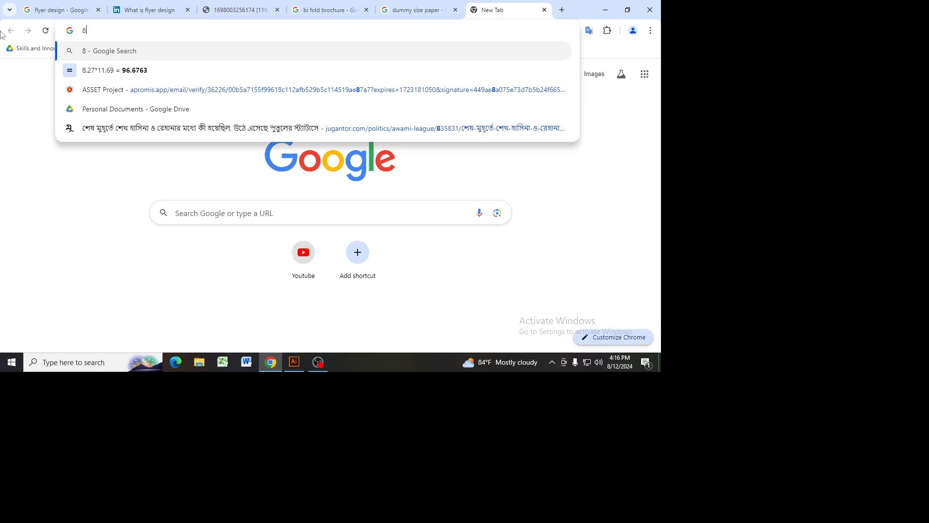
type(".5*11")
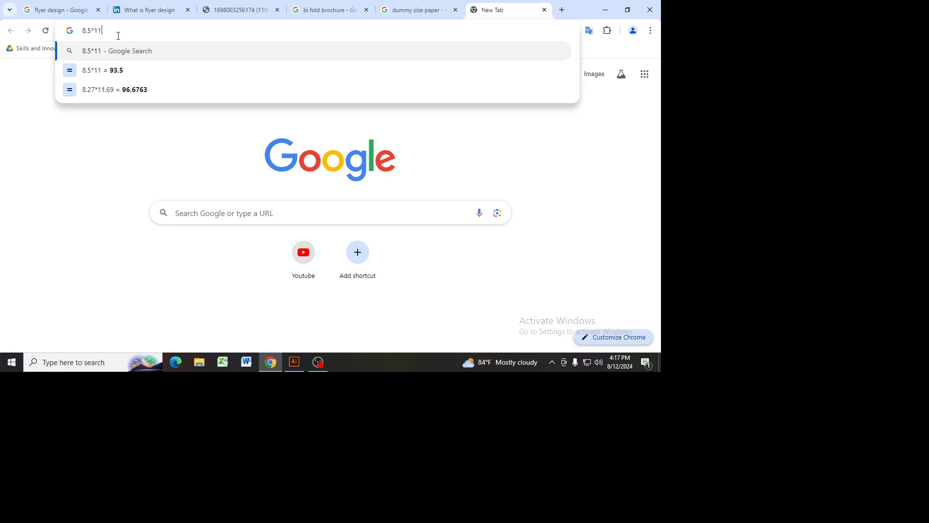
left_click(256, 7)
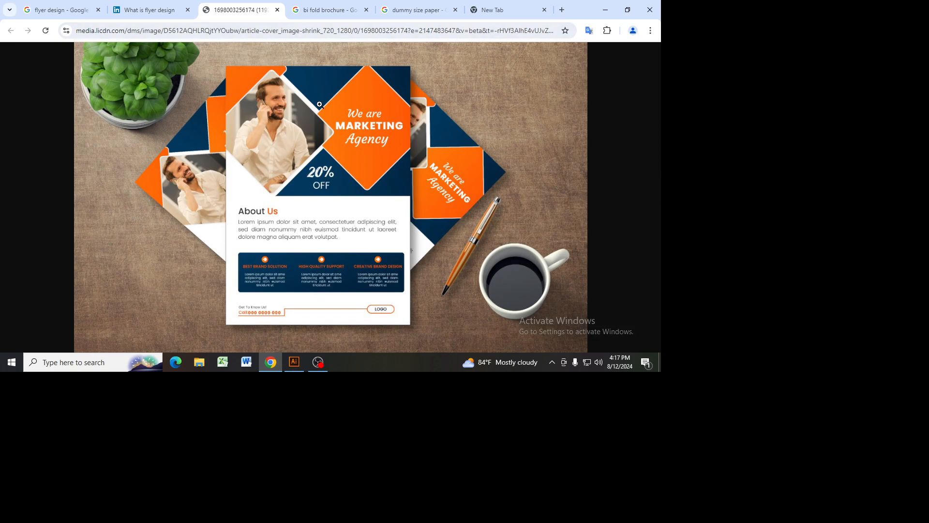
Step: Switch to Illustrator and start a new print document based on the A4 preset
left_click(294, 362)
left_click(47, 8)
left_click(61, 19)
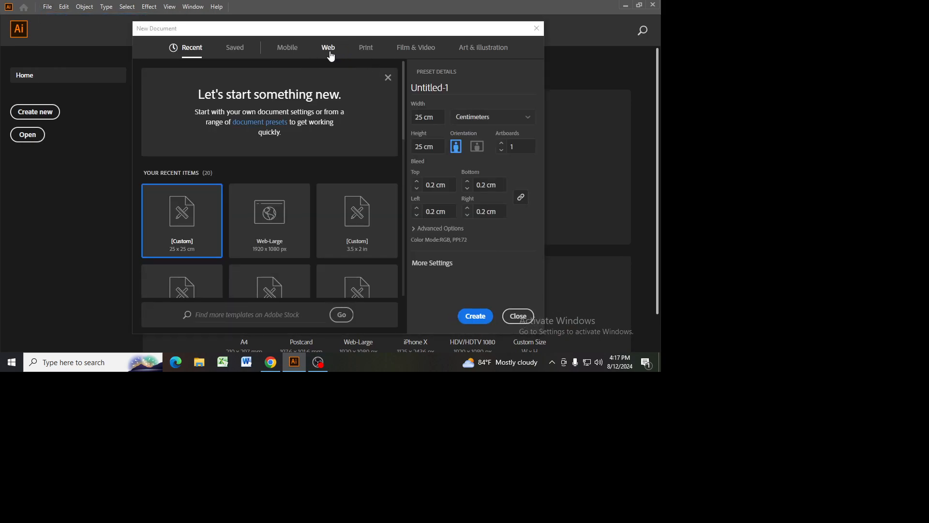
left_click(365, 47)
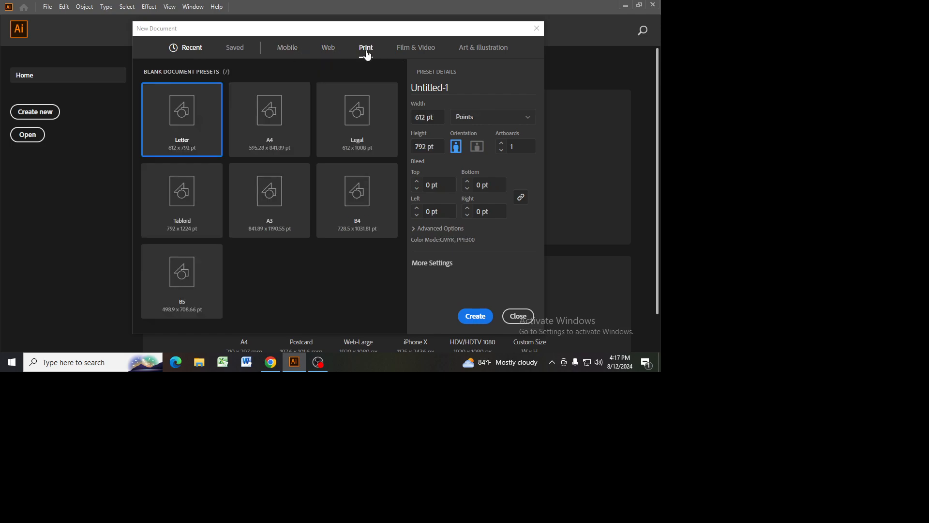
left_click(270, 143)
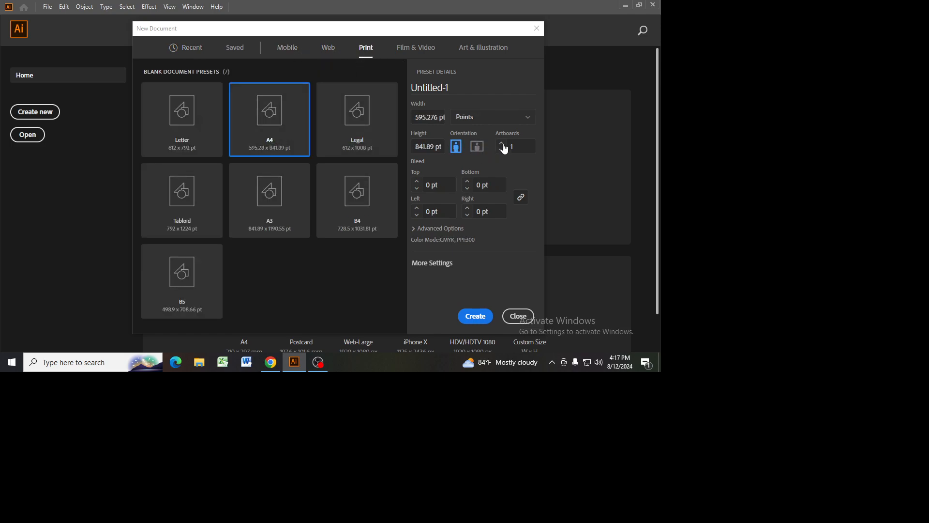
Step: Set the new document's units to inches with a 0.125 in bleed on all sides, and create it
left_click(417, 182)
left_click(417, 182)
left_click(492, 119)
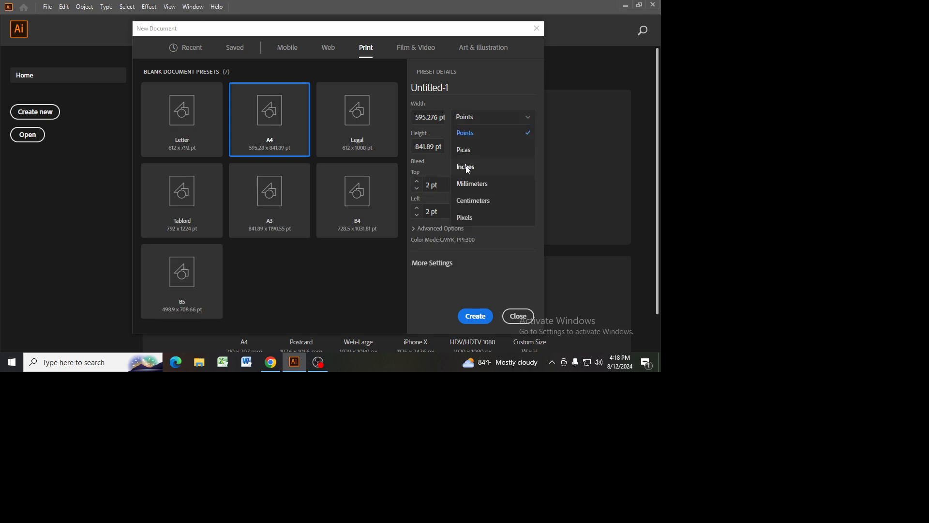
left_click(466, 167)
left_click(417, 189)
left_click(417, 181)
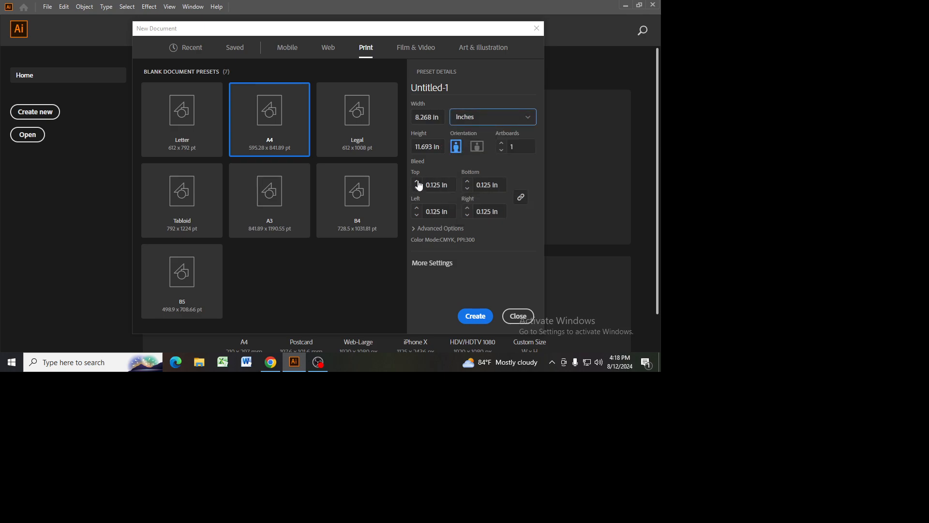
left_click(419, 228)
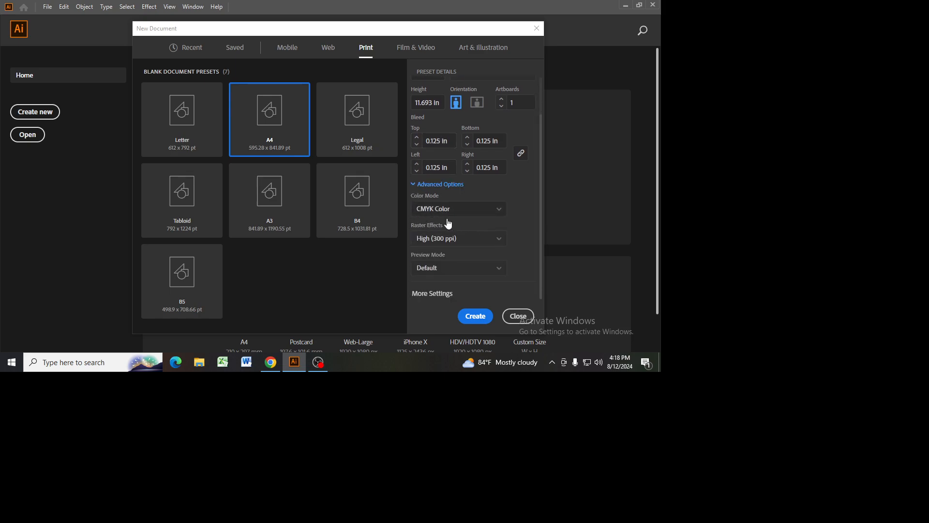
left_click(474, 324)
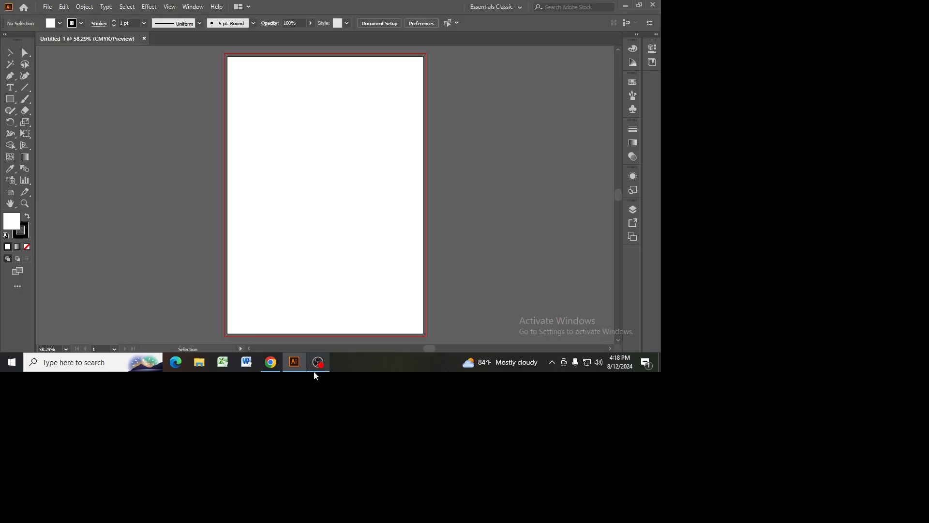
Step: Check the flyer reference image in the browser and return to Illustrator
left_click(318, 367)
left_click(272, 368)
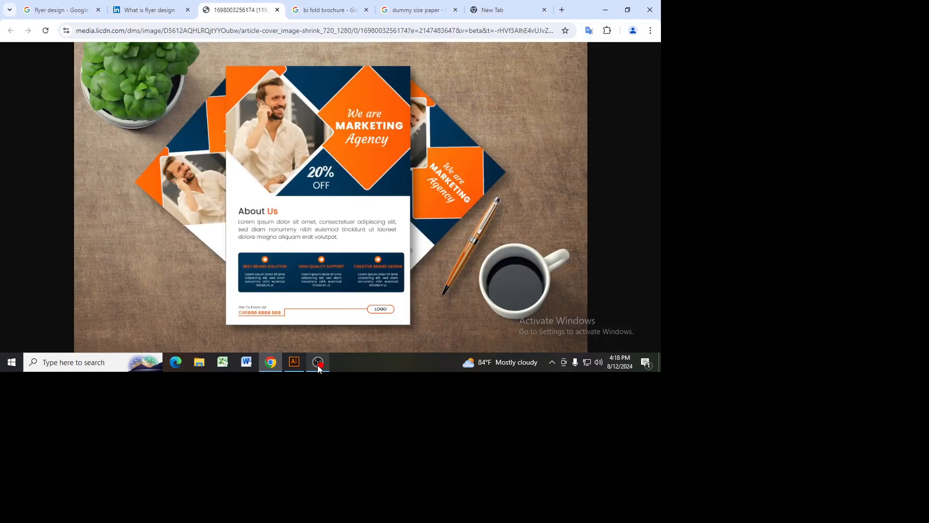
left_click(294, 364)
Step: Create a rectangle 8.27 in wide and 11.69 in high with the Rectangle tool
left_click_drag(16, 100, 45, 102)
left_click(292, 150)
type("8.27")
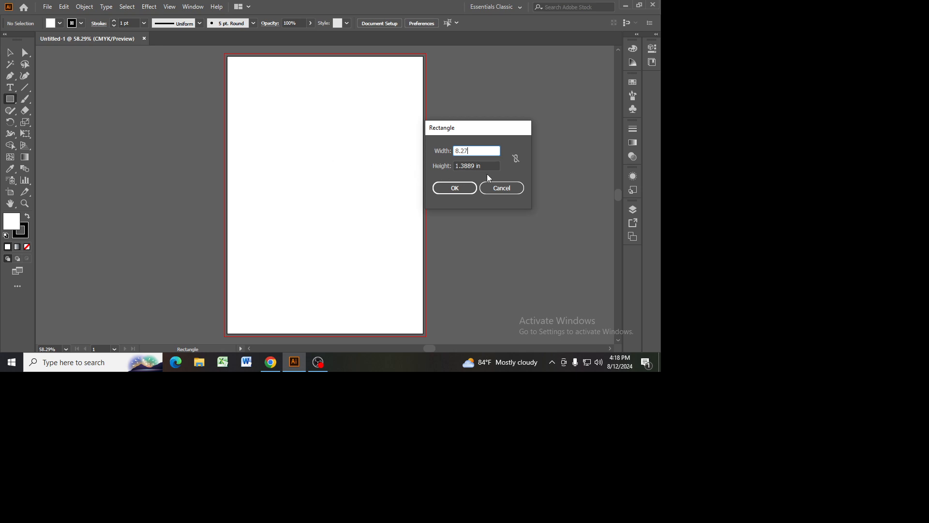
key("Tab")
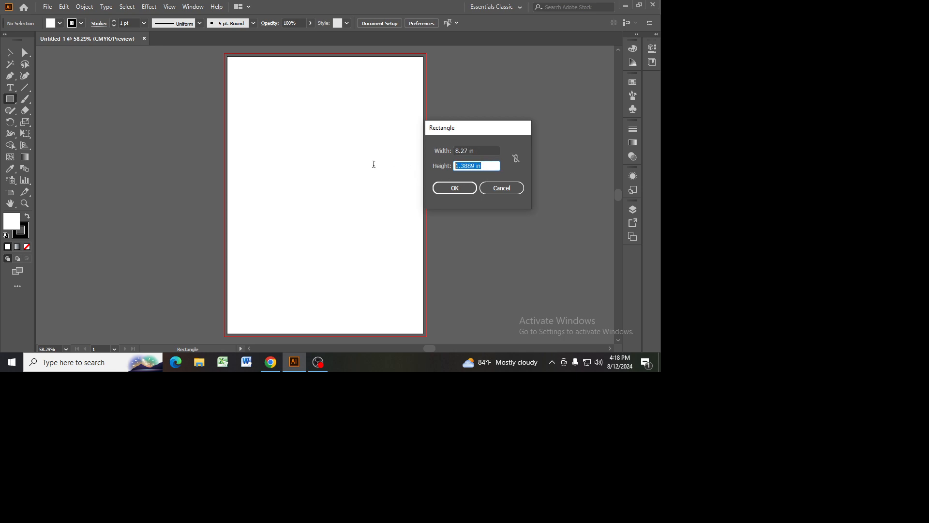
type("11.67")
left_click(455, 188)
Step: Remove the rectangle's stroke and fill it with light blue
left_click(21, 233)
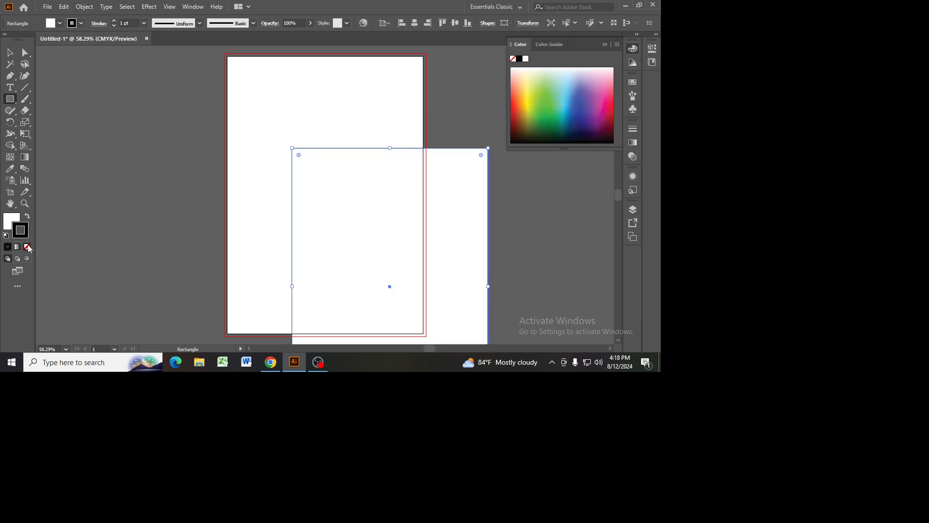
left_click(27, 247)
double_click(15, 224)
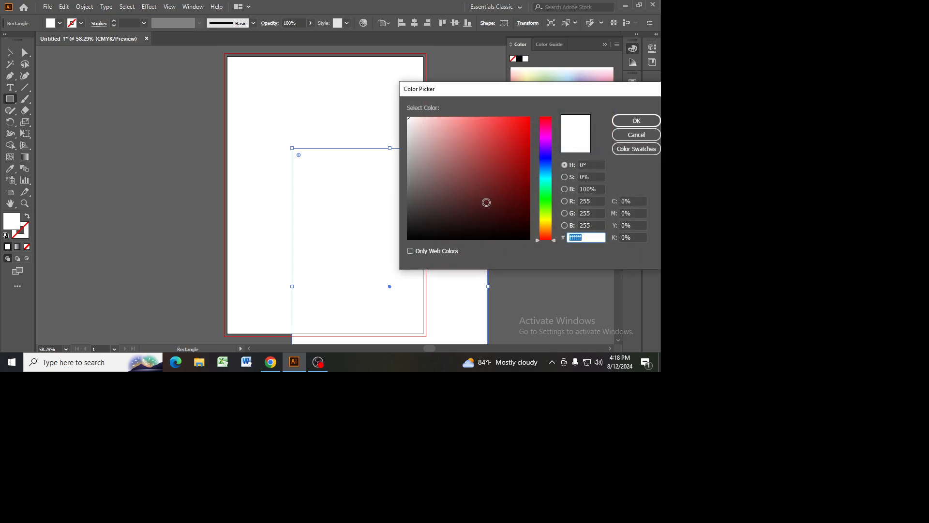
left_click(491, 120)
left_click(636, 121)
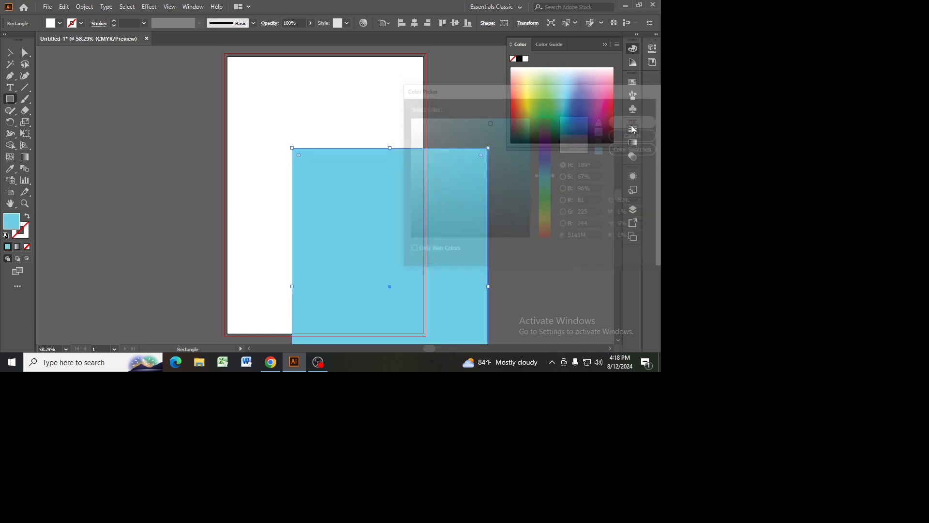
Step: Align the blue rectangle to the horizontal and vertical centre of the artboard
left_click(416, 24)
left_click(456, 24)
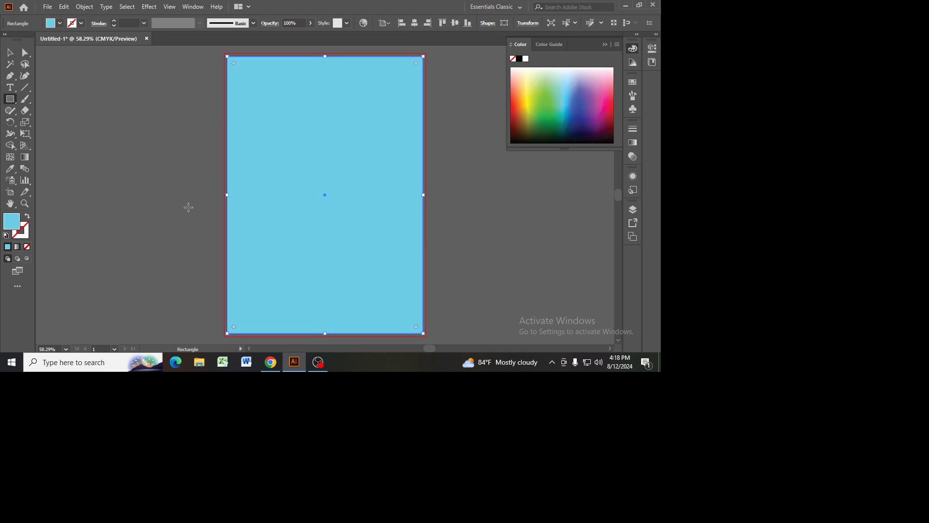
Step: Offset the blue rectangle's path by -0.25 in with mitered joins and convert the inset path into a margin guide
left_click(84, 6)
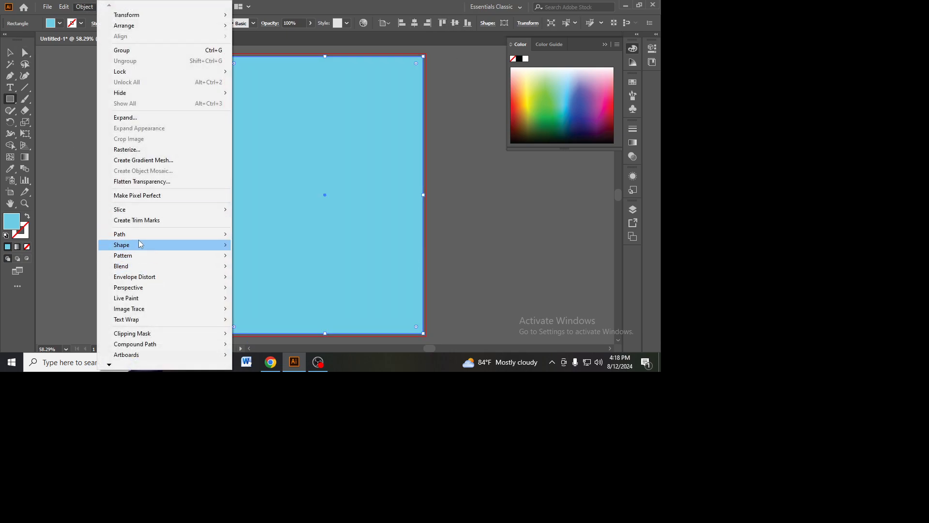
mouse_move(147, 231)
left_click(262, 269)
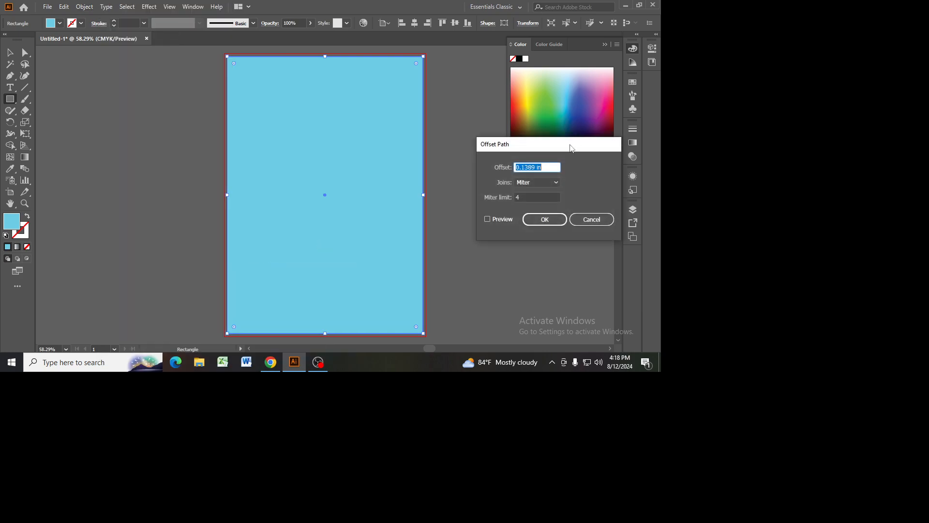
left_click(488, 220)
left_click_drag(544, 168, 312, 187)
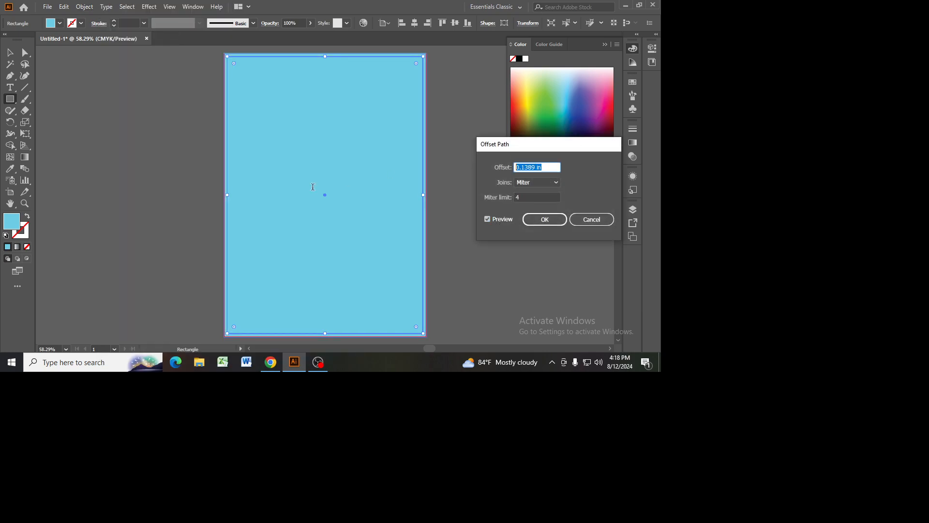
type("-0.25")
key("Tab")
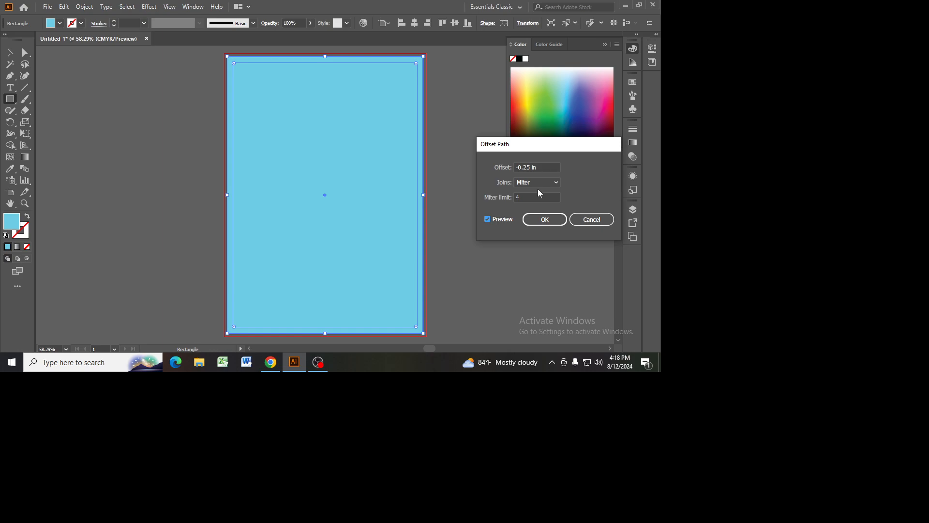
left_click(544, 222)
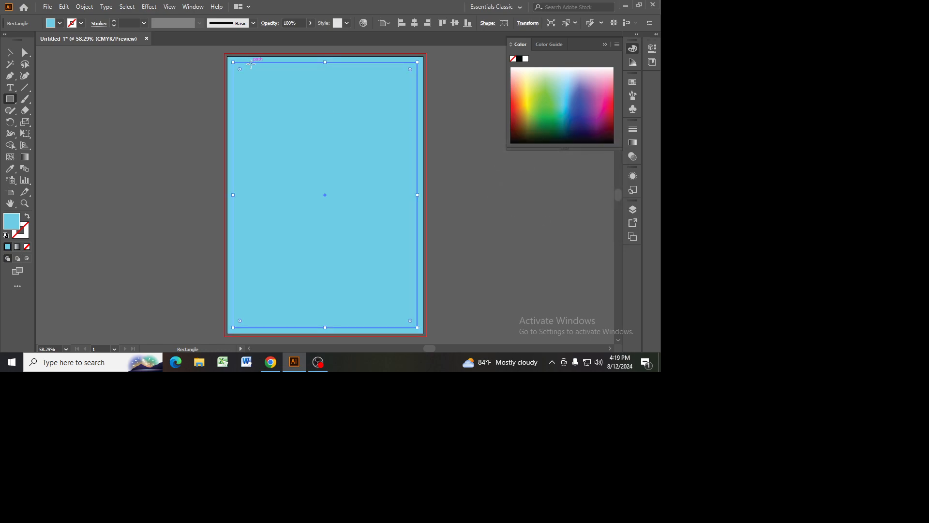
right_click(251, 64)
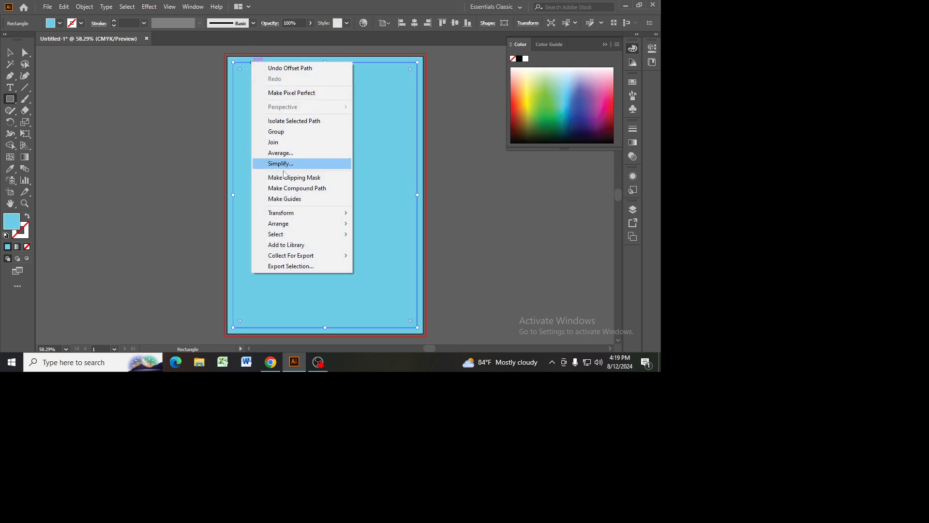
left_click(292, 199)
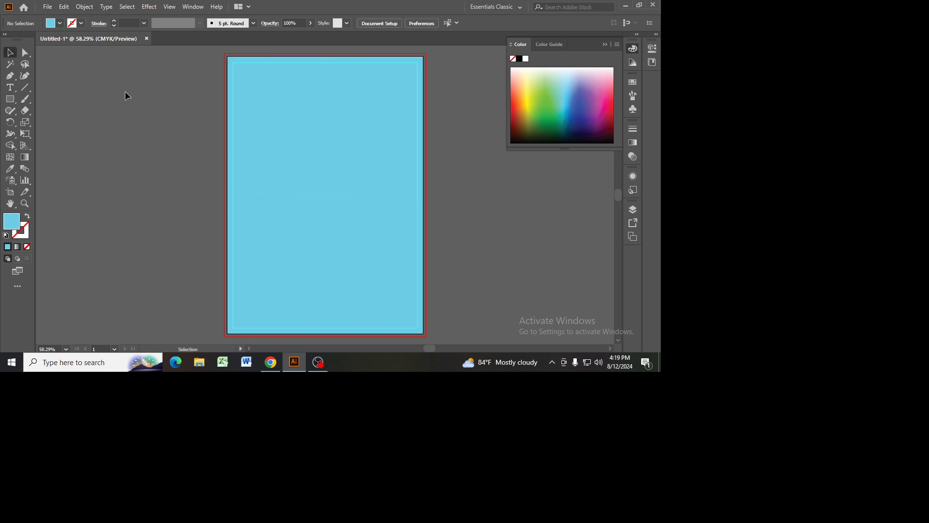
Step: Check the flyer reference in the browser and fill the background rectangle with dark blue #05487f in Illustrator
left_click(269, 368)
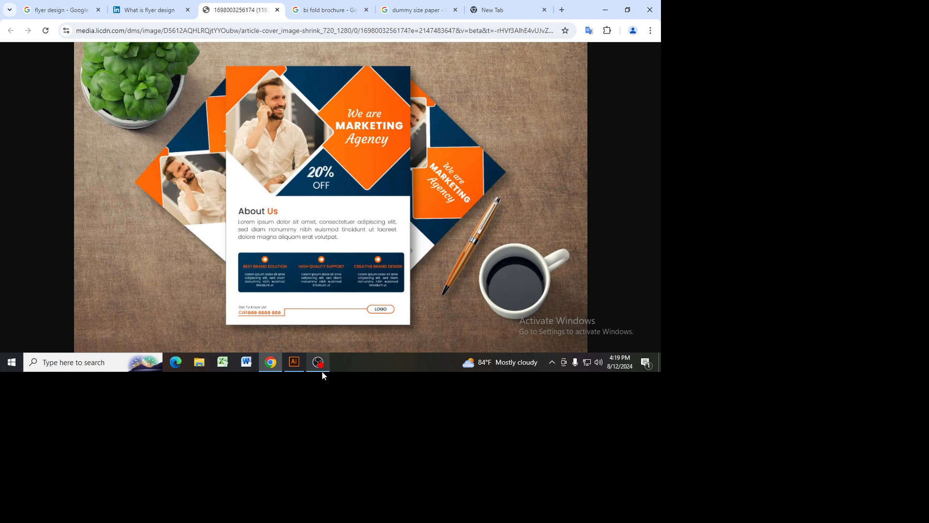
left_click(293, 363)
left_click(264, 101)
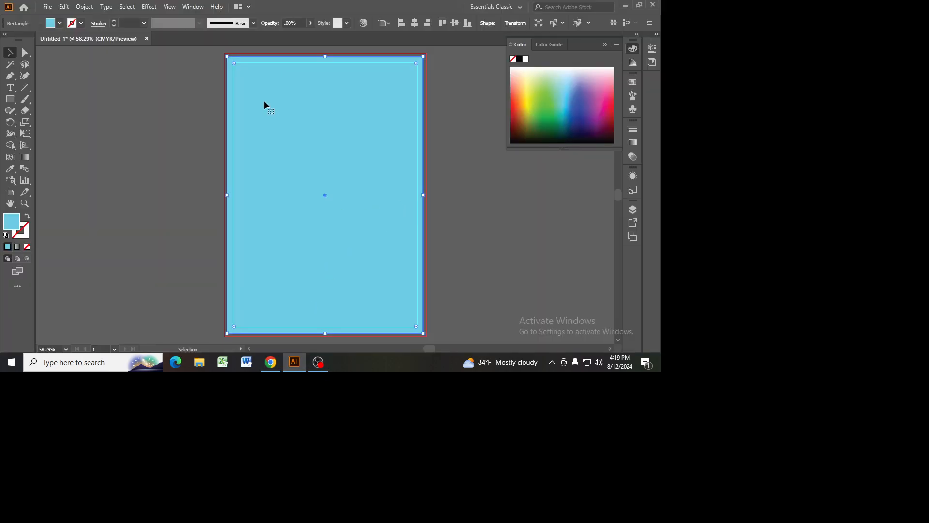
double_click(12, 221)
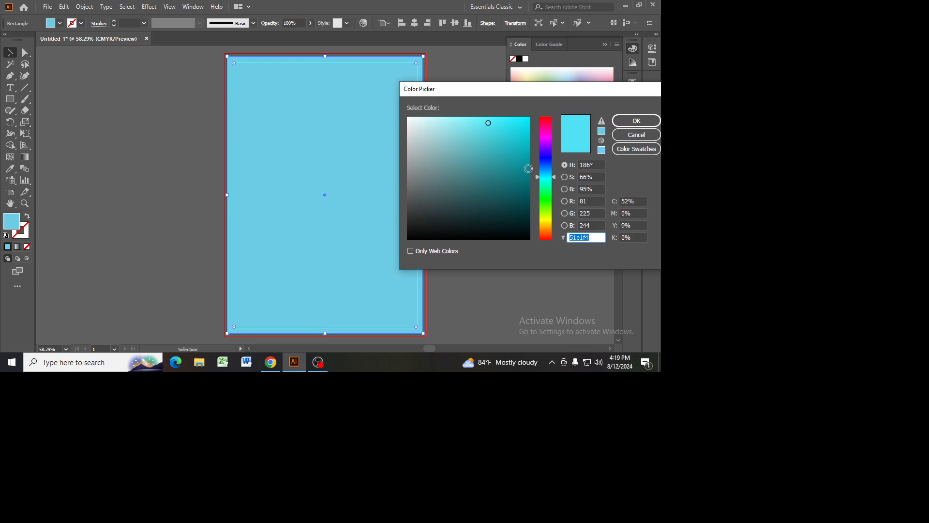
left_click(546, 168)
left_click(522, 139)
left_click(527, 119)
left_click_drag(527, 119, 524, 155)
left_click(636, 121)
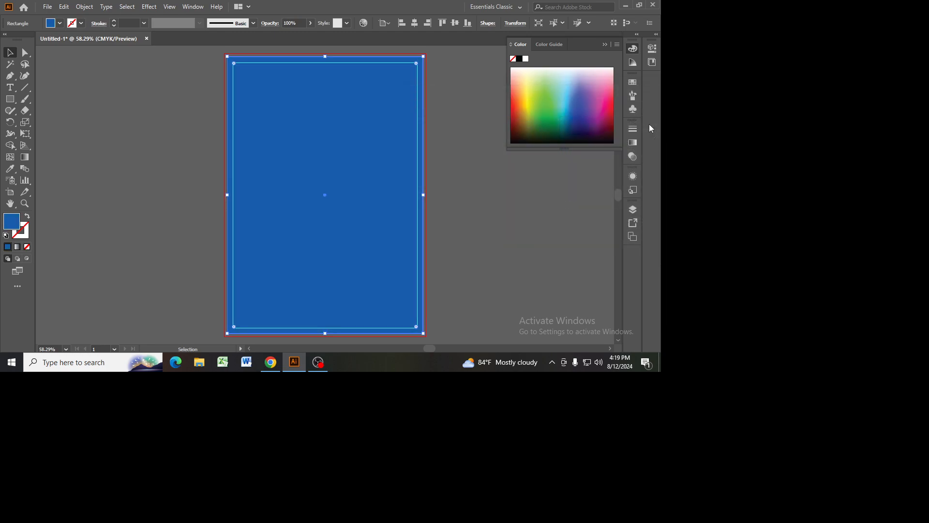
double_click(16, 227)
left_click_drag(524, 155, 525, 179)
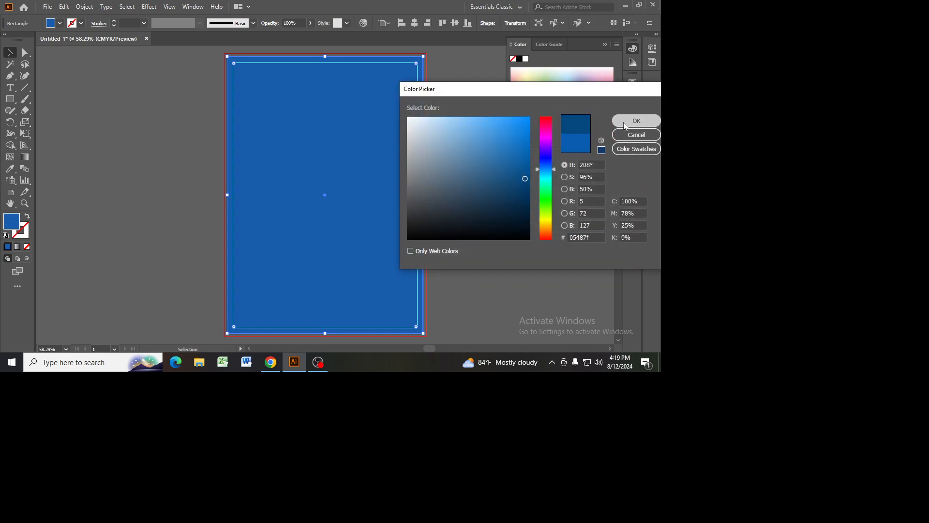
left_click(624, 121)
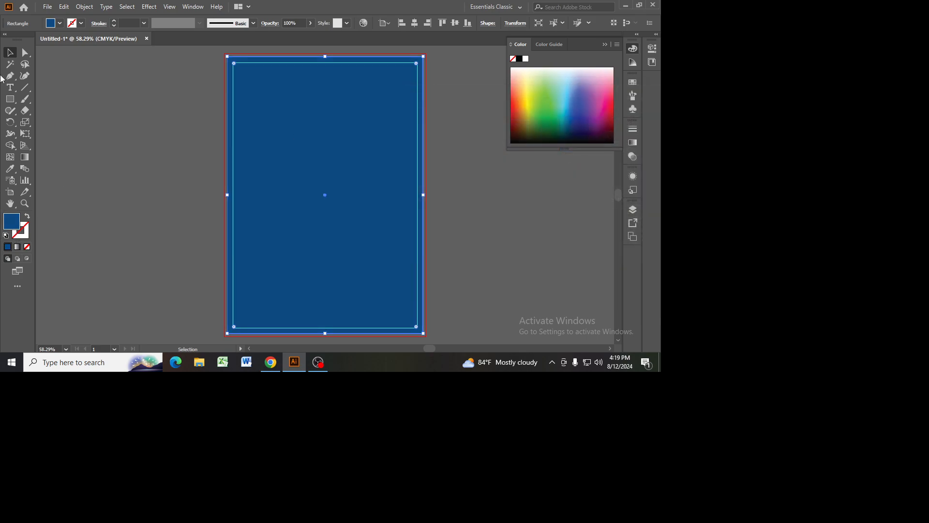
left_click(474, 319)
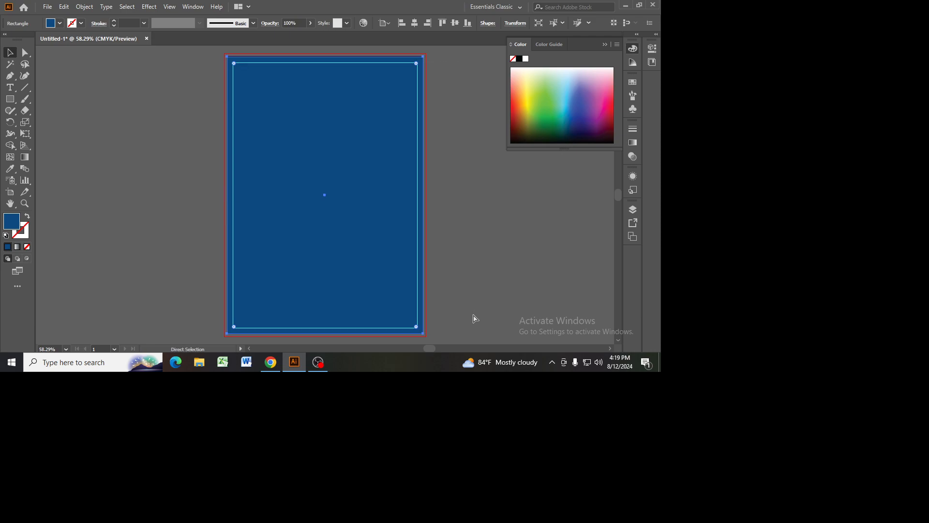
Step: Check the reference flyer in the browser, return to Illustrator and draw a square in the upper half of the page
left_click(272, 363)
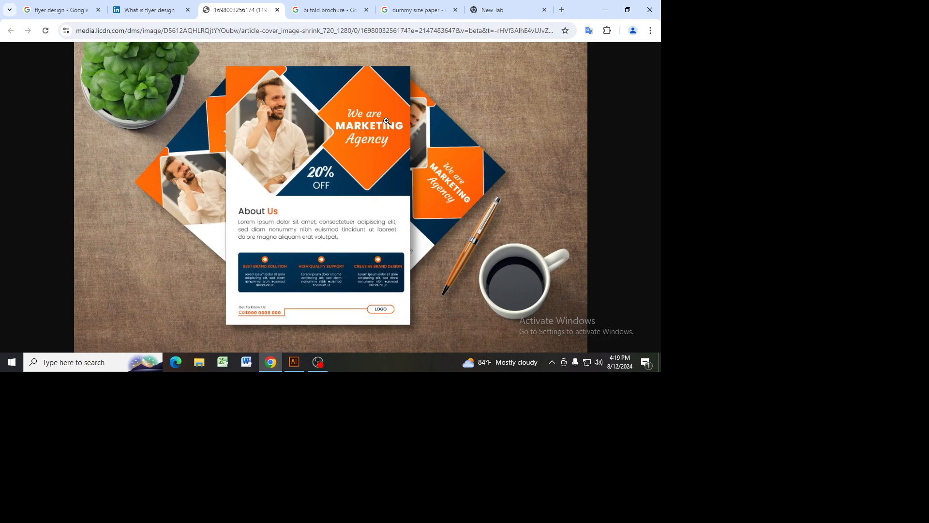
left_click(294, 363)
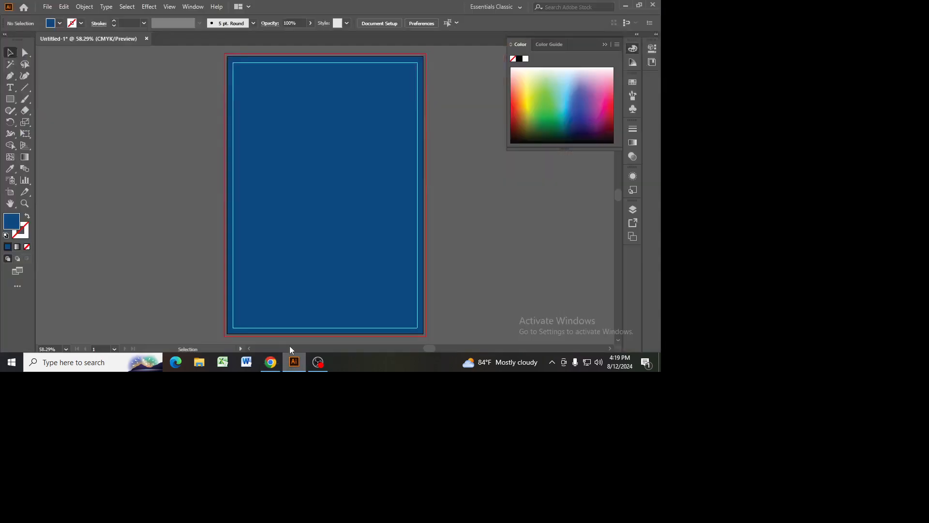
left_click(9, 103)
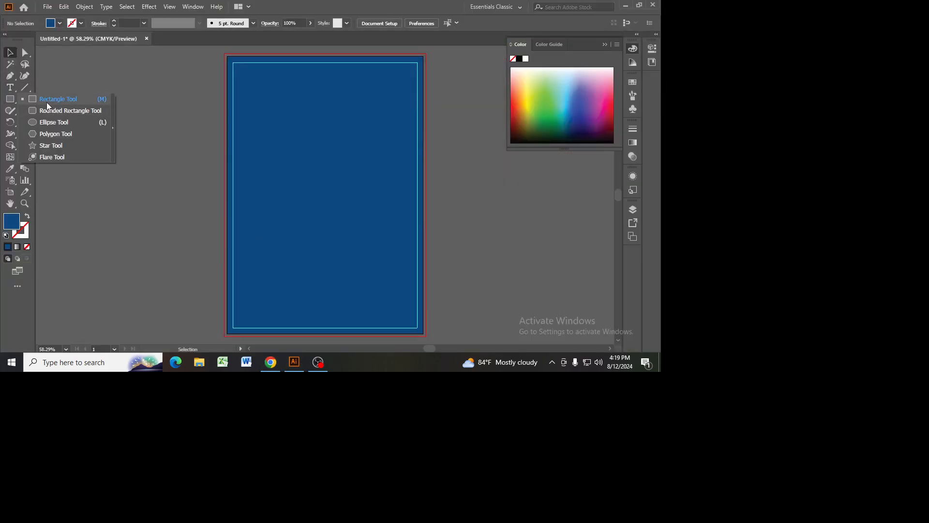
left_click(47, 103)
left_click_drag(289, 112, 383, 204)
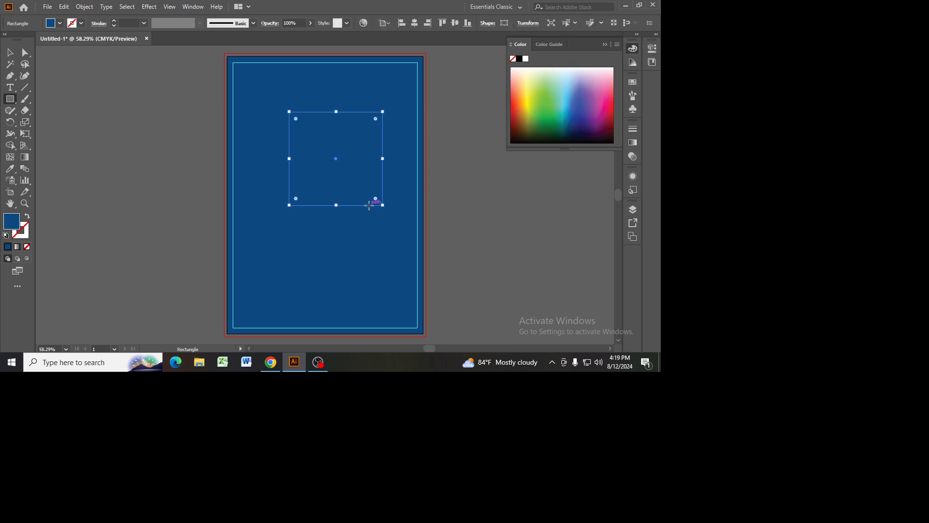
Step: Fill the square with bright orange, matching the reference flyer in the browser
double_click(16, 226)
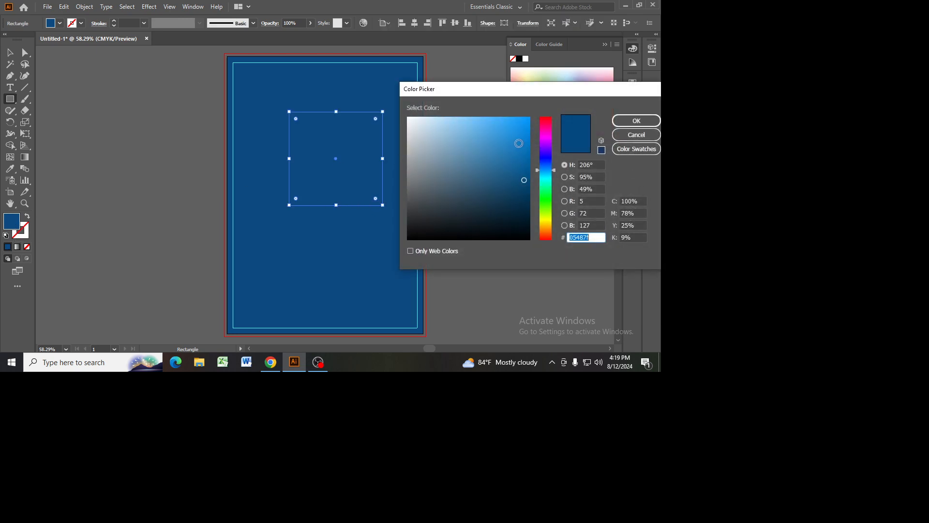
left_click(547, 140)
left_click(524, 119)
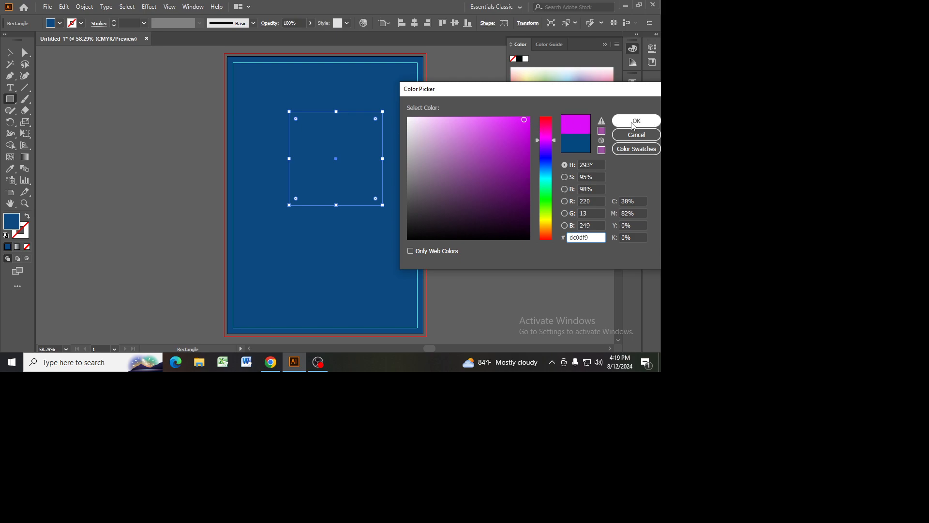
left_click(318, 362)
left_click(271, 362)
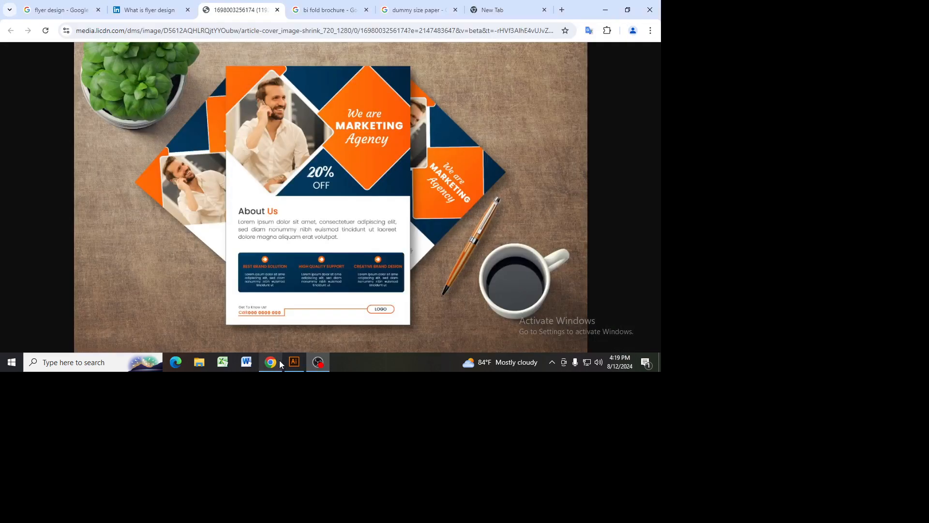
left_click(291, 363)
left_click(546, 219)
left_click(549, 231)
left_click(551, 228)
left_click_drag(527, 125, 530, 120)
left_click(636, 120)
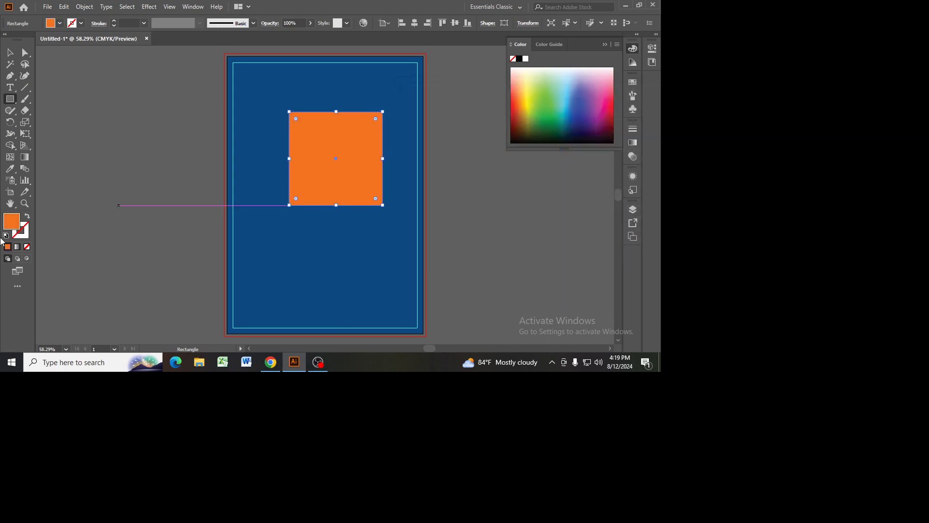
Step: Round all the square's corners to about 0.16 in and give it a white 4 pt stroke
left_click(25, 53)
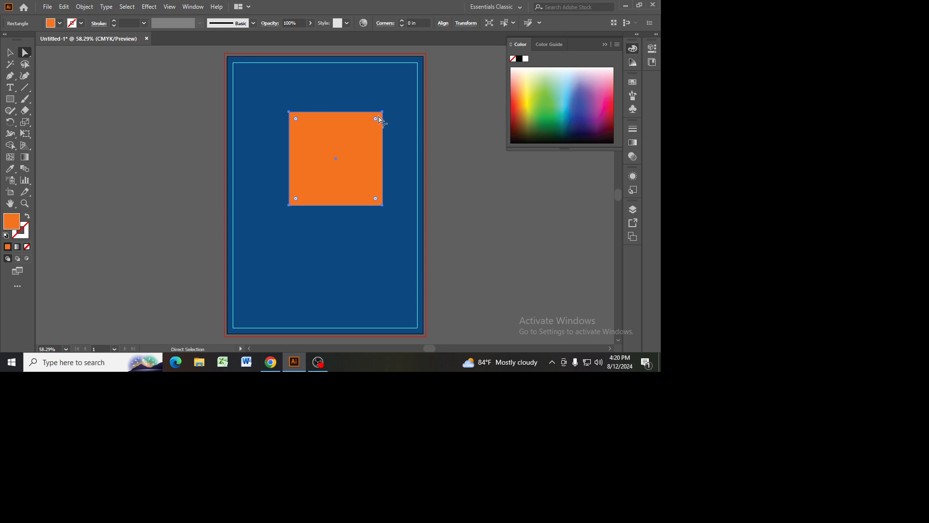
left_click_drag(376, 120, 381, 116)
left_click(270, 363)
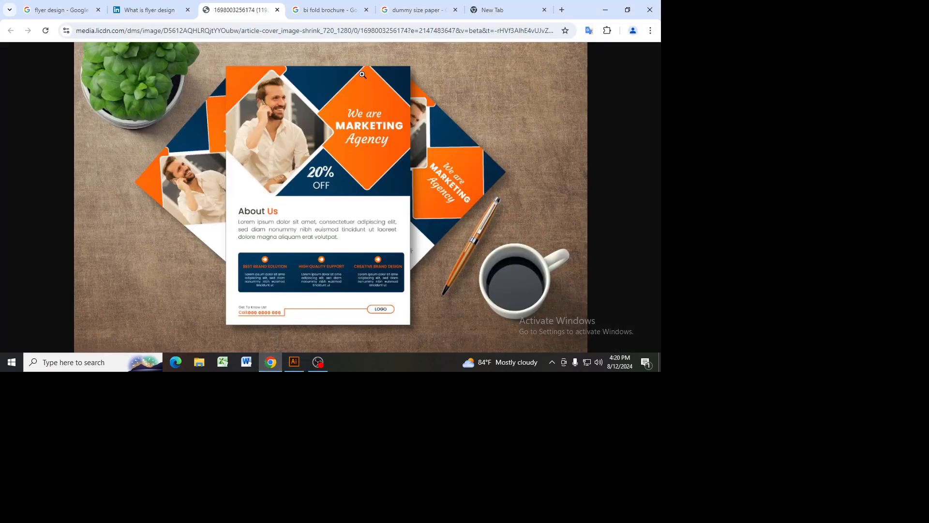
left_click(294, 362)
double_click(21, 236)
left_click_drag(457, 156, 390, 101)
left_click(660, 124)
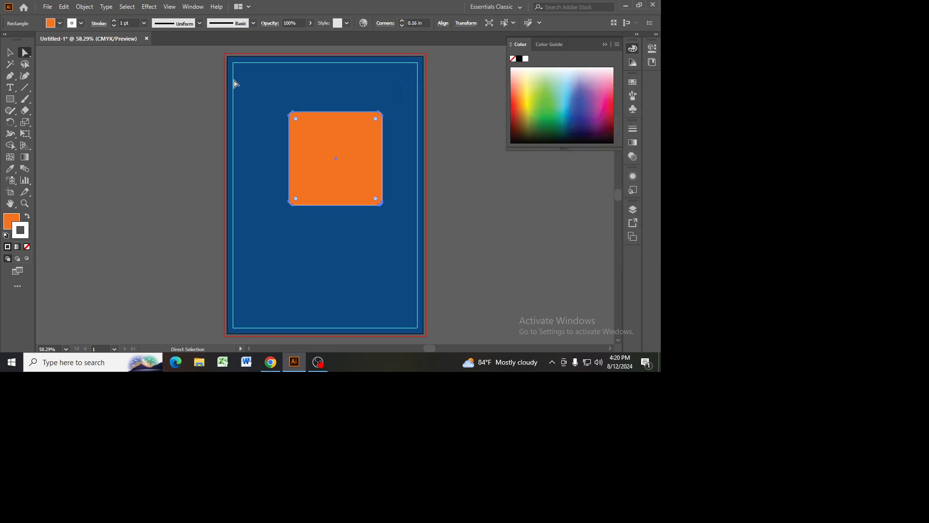
left_click(114, 21)
left_click(115, 21)
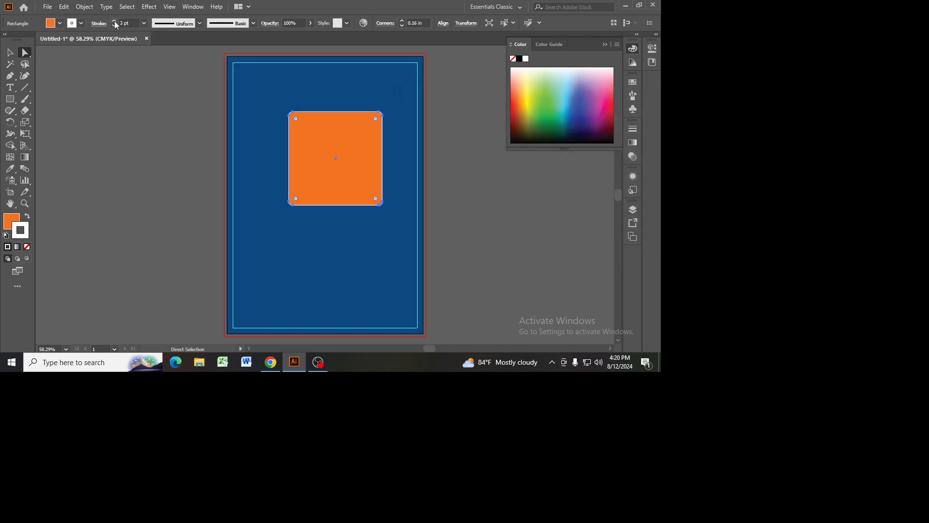
left_click(115, 21)
Step: Rotate the orange square 45 degrees so it stands as a diamond
left_click(10, 52)
left_click(122, 119)
left_click(365, 154)
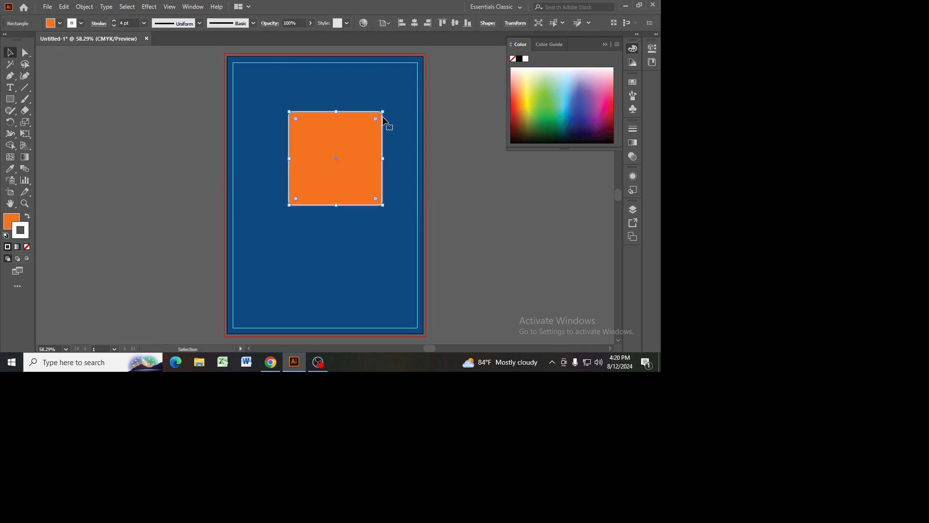
left_click_drag(386, 107, 337, 92)
Step: Unlock the dark blue background and raise its lower edge so it covers about the upper half of the page, matching the reference
left_click(271, 362)
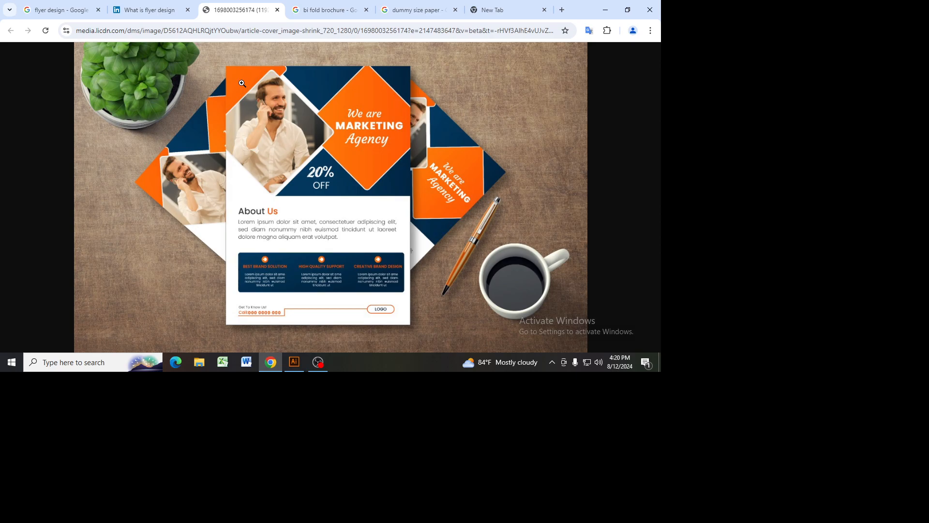
left_click(294, 362)
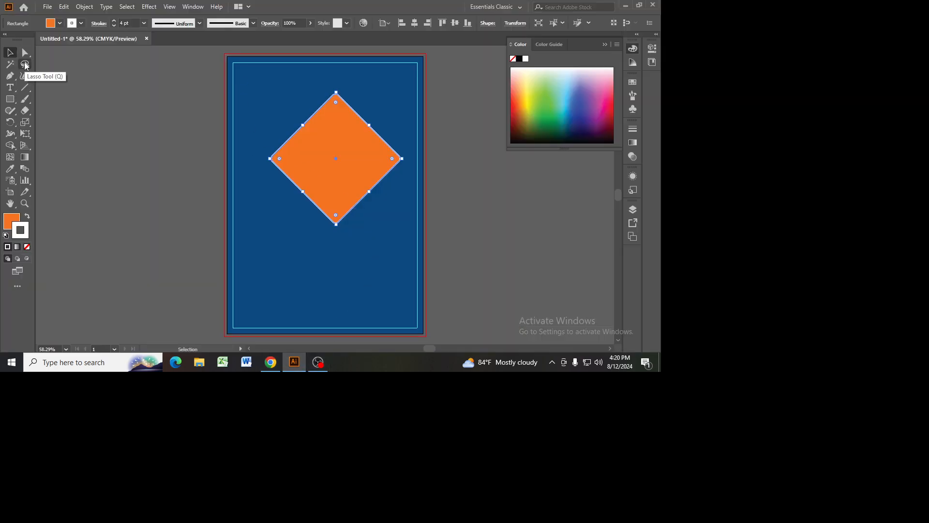
key("ctrl+alt+2")
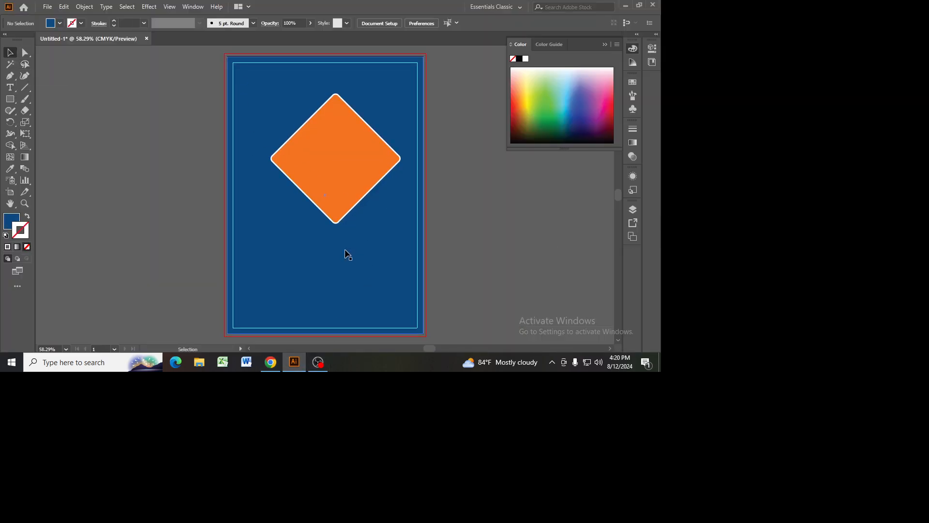
left_click(271, 362)
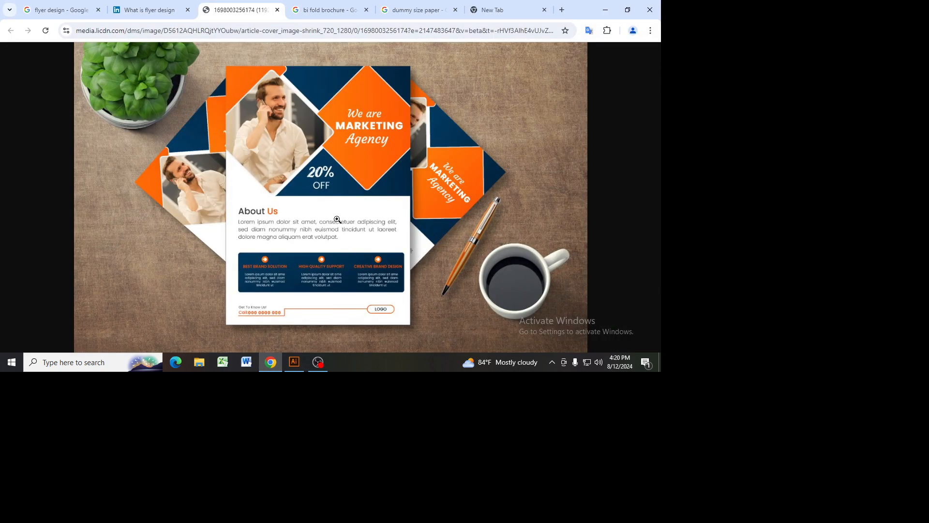
left_click(295, 368)
left_click_drag(325, 334, 332, 200)
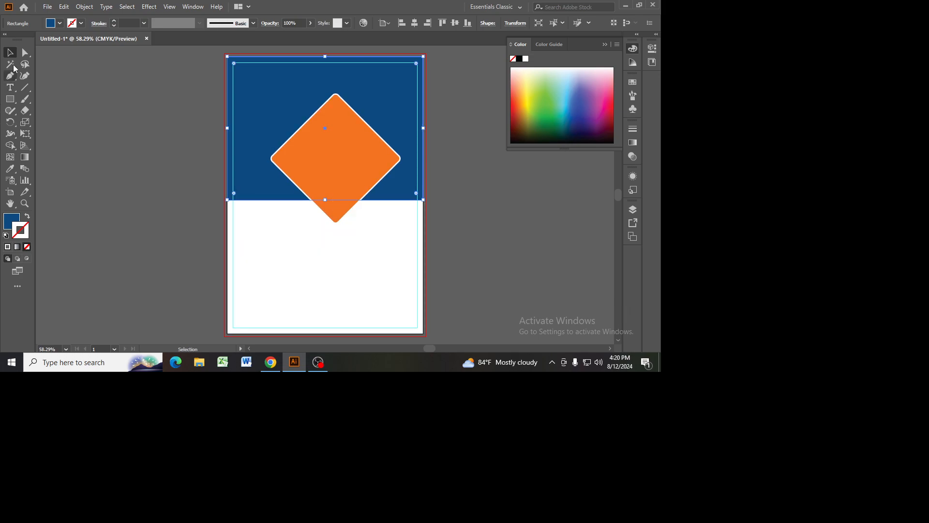
key("ctrl+shift+a")
Step: Scale the orange diamond down slightly and move it up and right so its corner extends past the page's right edge
left_click(334, 164)
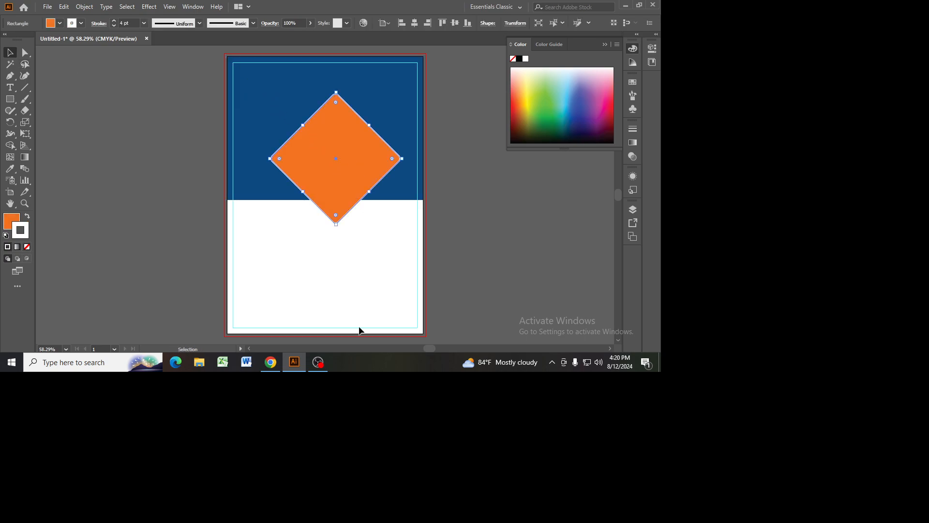
left_click(271, 362)
left_click(318, 362)
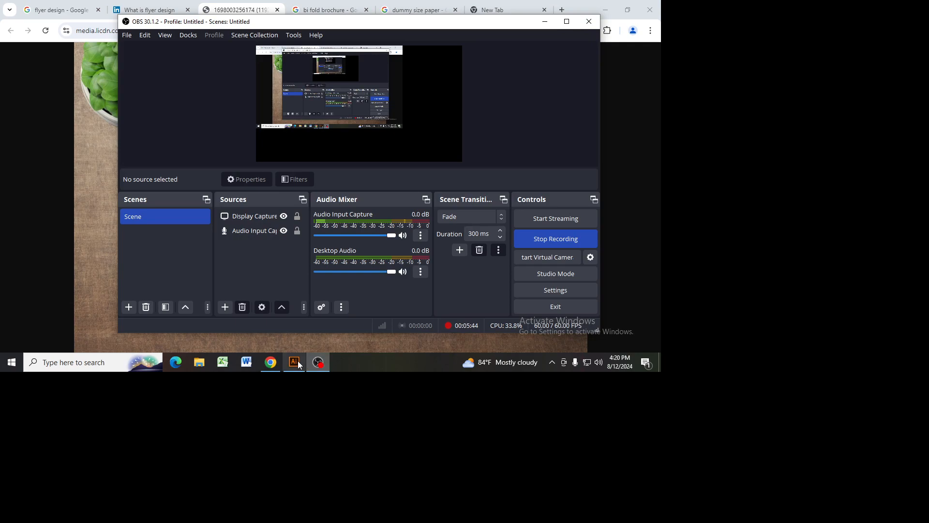
left_click(294, 362)
left_click_drag(334, 222, 336, 217)
left_click_drag(343, 151, 388, 124)
left_click(508, 238)
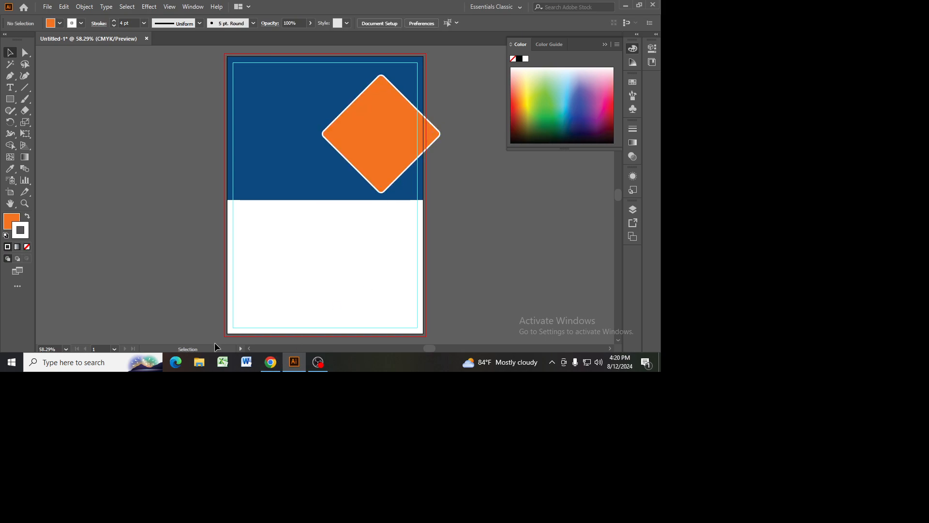
Step: Move the orange diamond up so its upper corner reaches the page's top edge, comparing it with the reference flyer in the browser
left_click(271, 368)
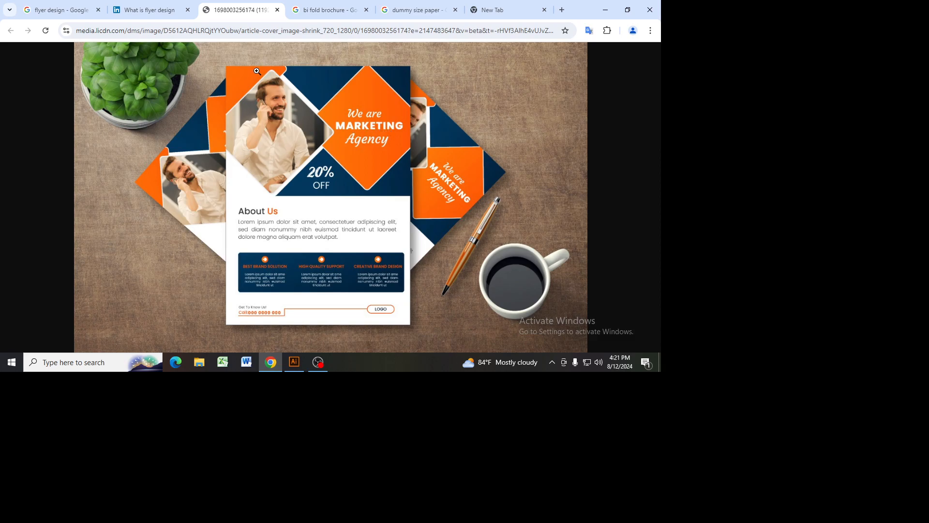
left_click(295, 362)
left_click_drag(385, 135, 387, 107)
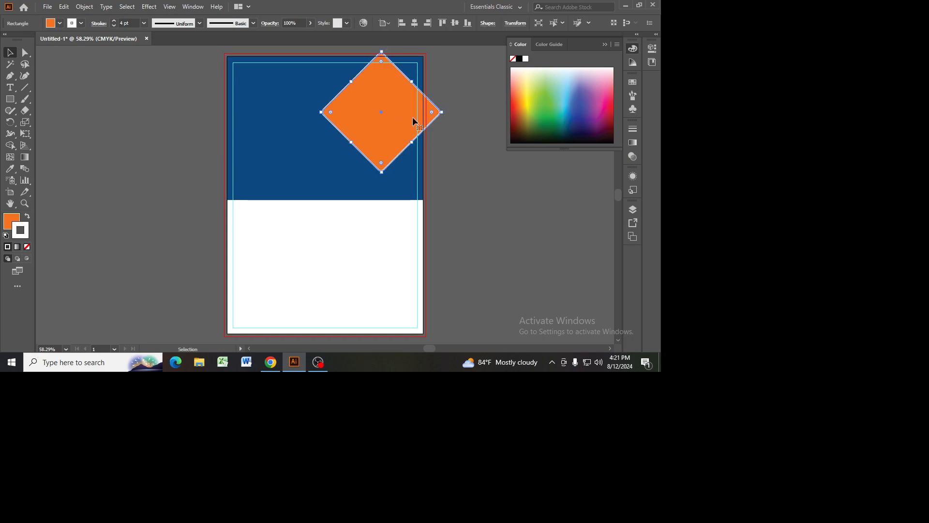
left_click(276, 368)
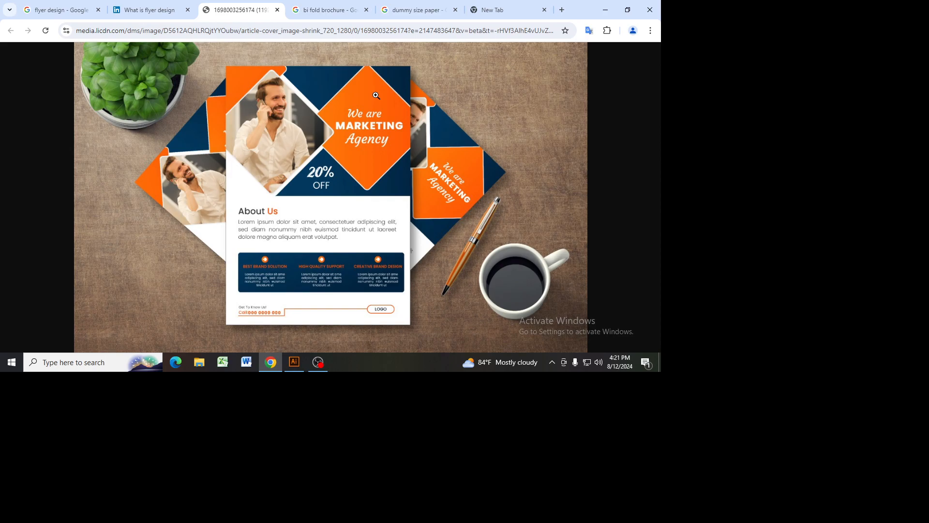
left_click(294, 362)
left_click(275, 363)
left_click(294, 362)
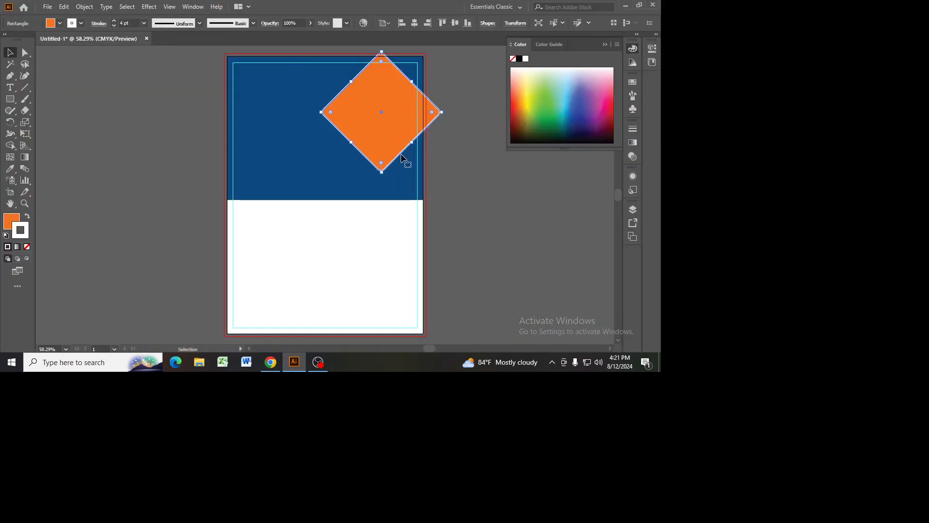
Step: Adjust the orange diamond's size and position against the reference, keeping its outer corner slightly past the page's right edge
left_click_drag(384, 173, 383, 182)
left_click_drag(390, 140, 381, 148)
left_click(266, 363)
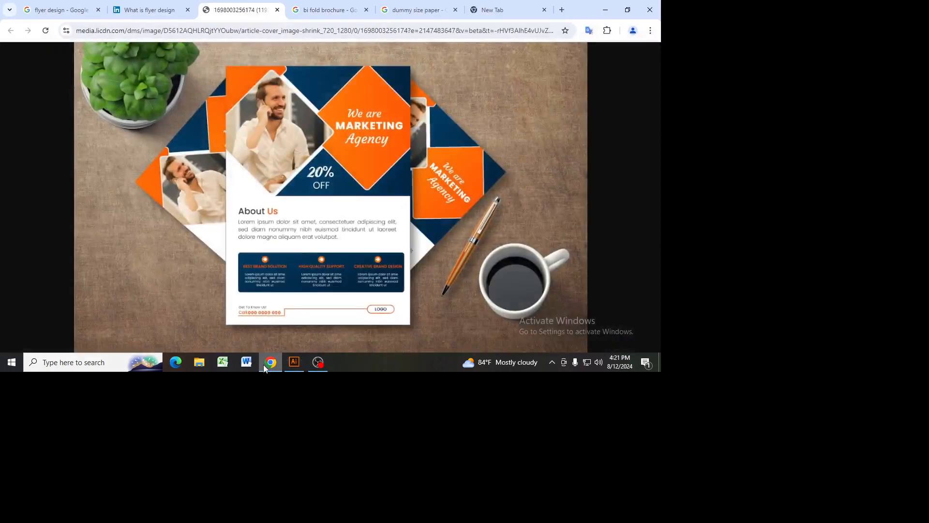
left_click(292, 363)
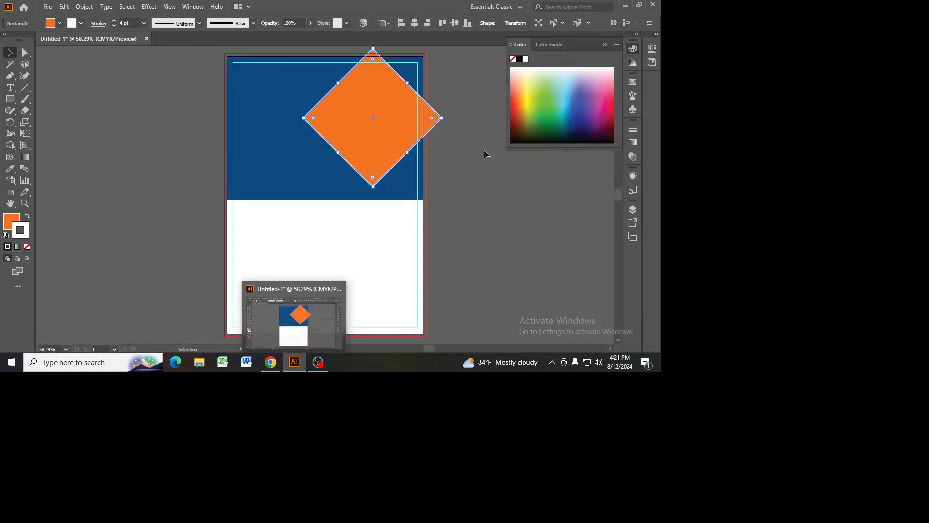
left_click_drag(373, 186, 374, 178)
left_click_drag(376, 144, 383, 139)
Step: Duplicate the orange diamond to its left, enlarge the copy slightly and position it over the header's left half, following the reference
left_click_drag(384, 138, 284, 146)
left_click(270, 362)
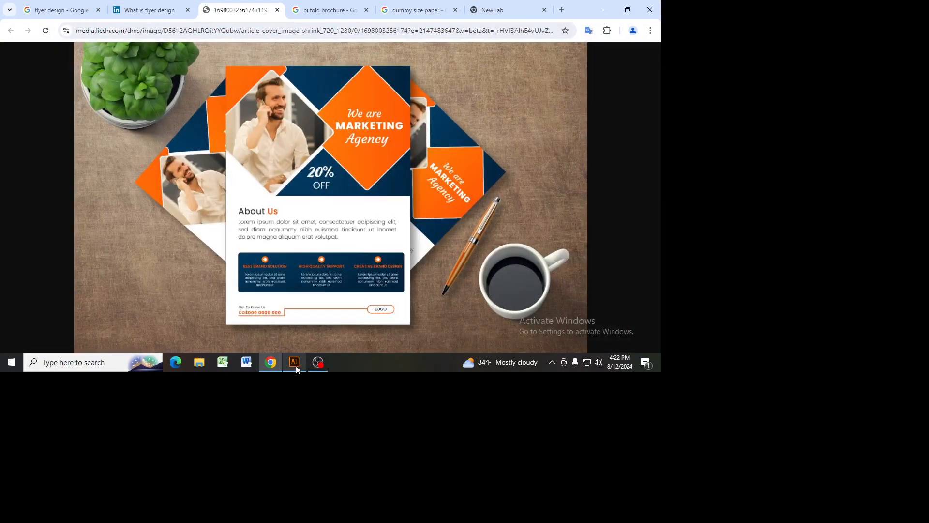
left_click(295, 364)
left_click(277, 363)
left_click(288, 363)
left_click_drag(293, 116, 286, 118)
left_click(271, 362)
left_click(293, 367)
left_click_drag(289, 99, 294, 97)
left_click(270, 362)
left_click(289, 364)
Step: Duplicate the left diamond up and to the left so the copy overlaps the page's upper-left corner, as in the reference
left_click_drag(289, 148, 229, 70)
left_click(278, 370)
left_click(295, 363)
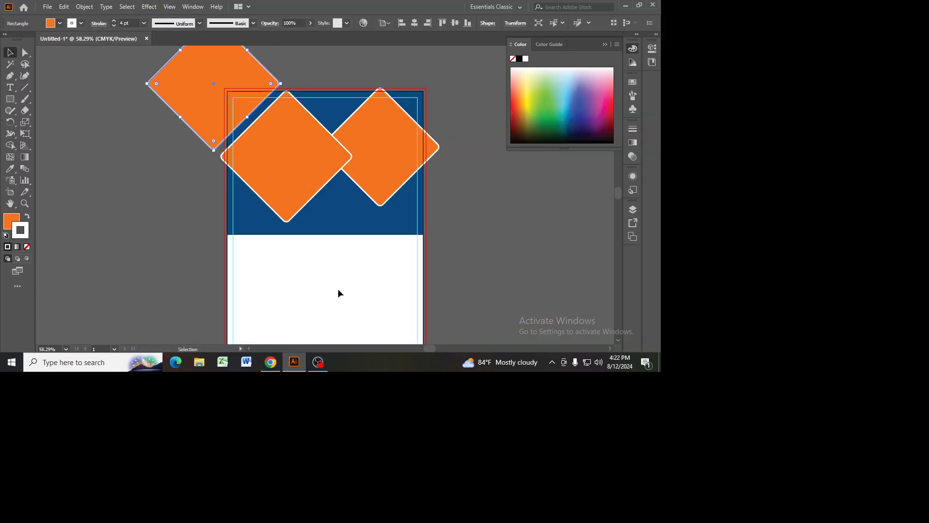
Step: Move the middle diamond down on the header and scale it down slightly, clear of the corner diamond
scroll(338, 290, "up", 2)
mouse_move(310, 193)
left_mouse_down()
mouse_move(318, 200)
mouse_move(309, 210)
left_mouse_up()
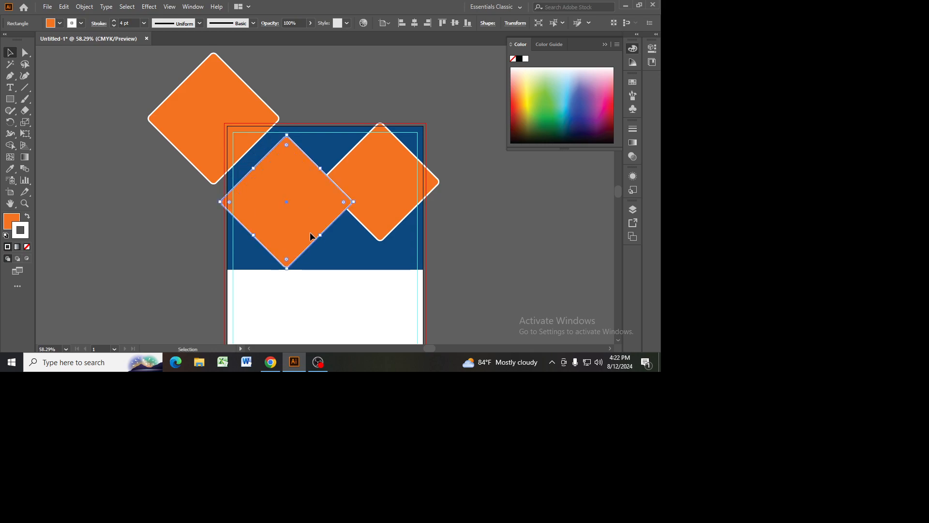
left_click(286, 268, "shift")
left_click(290, 236)
left_click_drag(288, 271, 321, 208)
Step: Shift the upper-left diamond right and slightly down so it covers more of the page corner, checking the reference
left_click(246, 126)
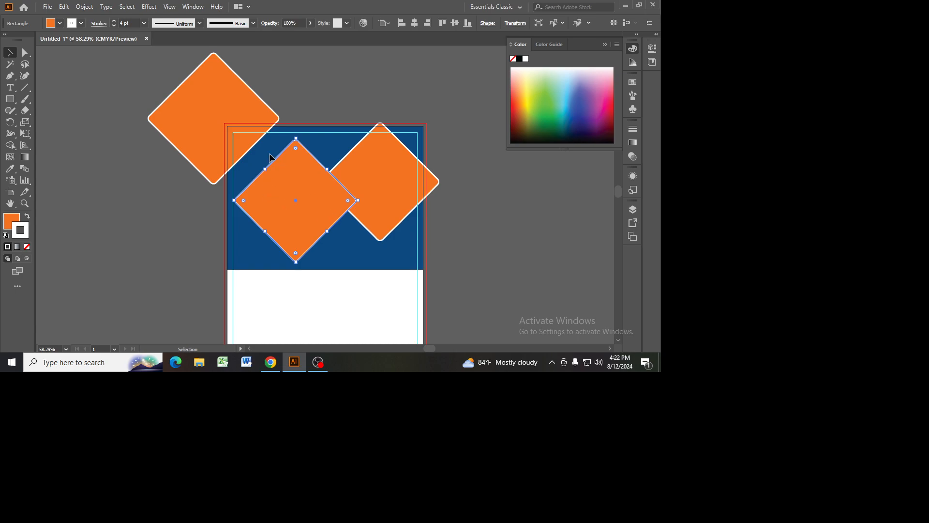
left_click_drag(254, 119, 277, 126)
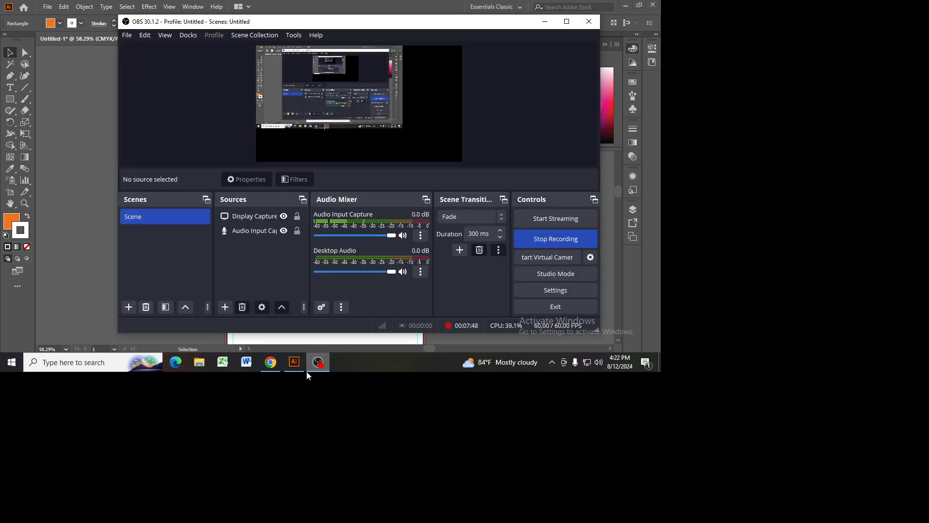
left_click(270, 362)
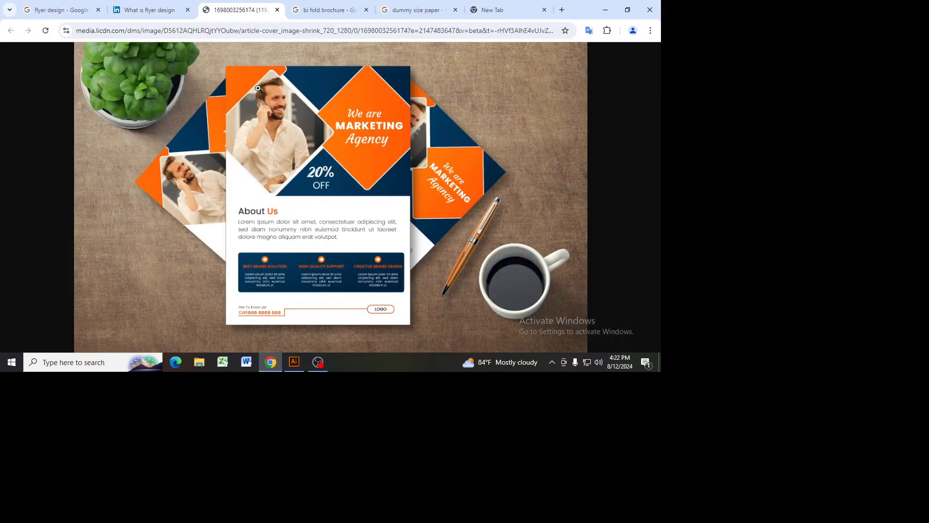
left_click(294, 361)
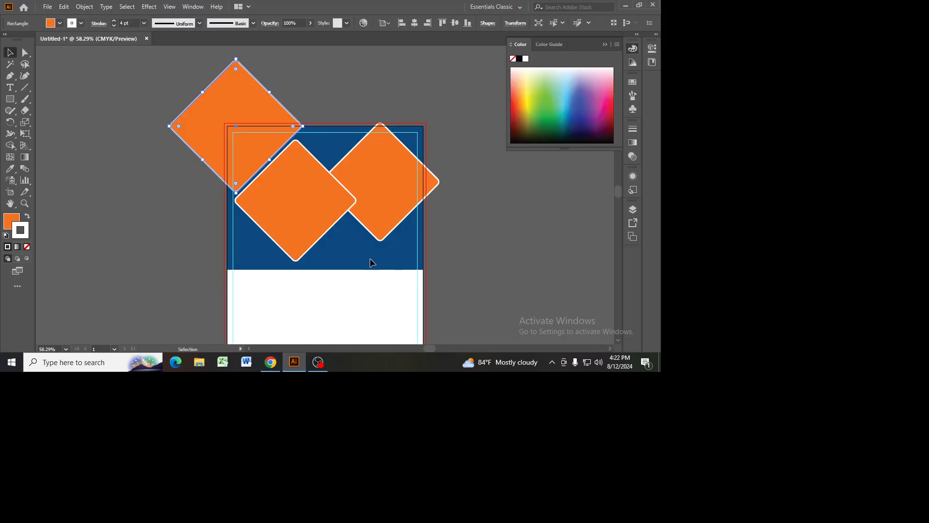
Step: Enlarge the middle diamond and move it up and left so its lower corner meets the dark blue header's bottom edge
left_click(280, 364)
left_click(286, 364)
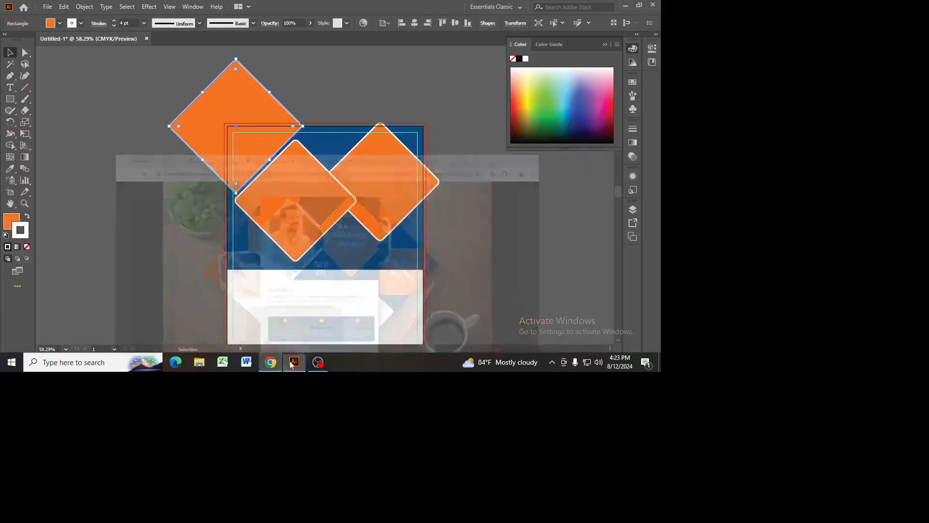
left_click(289, 181)
left_click_drag(295, 266, 296, 279)
left_click_drag(296, 236, 280, 230)
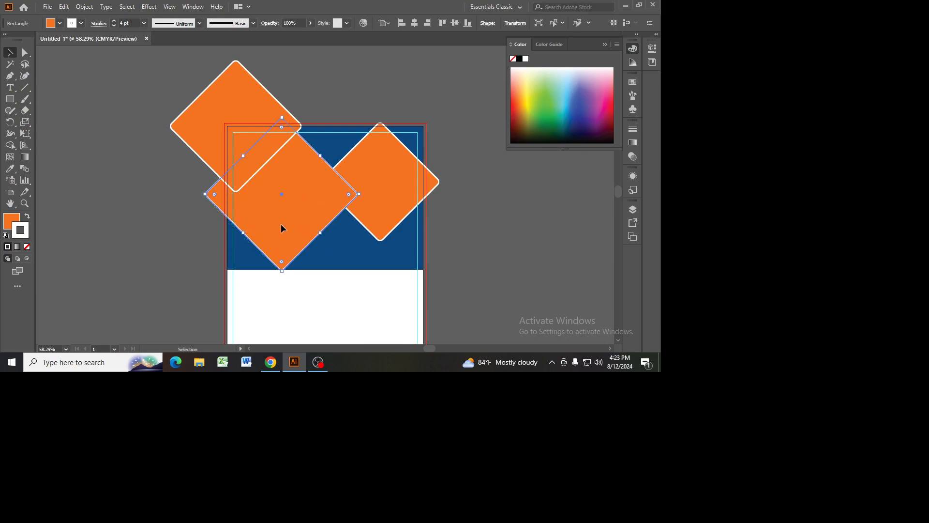
Step: Bring the middle diamond to the front so it overlaps the corner diamond, matching the reference
left_click(236, 118)
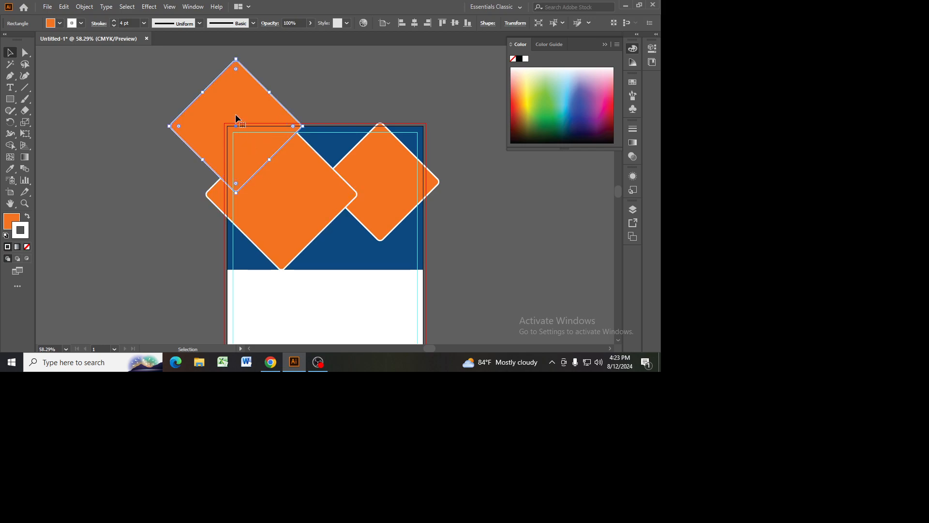
left_click(276, 213)
left_click(271, 362)
left_click(293, 362)
right_click(290, 179)
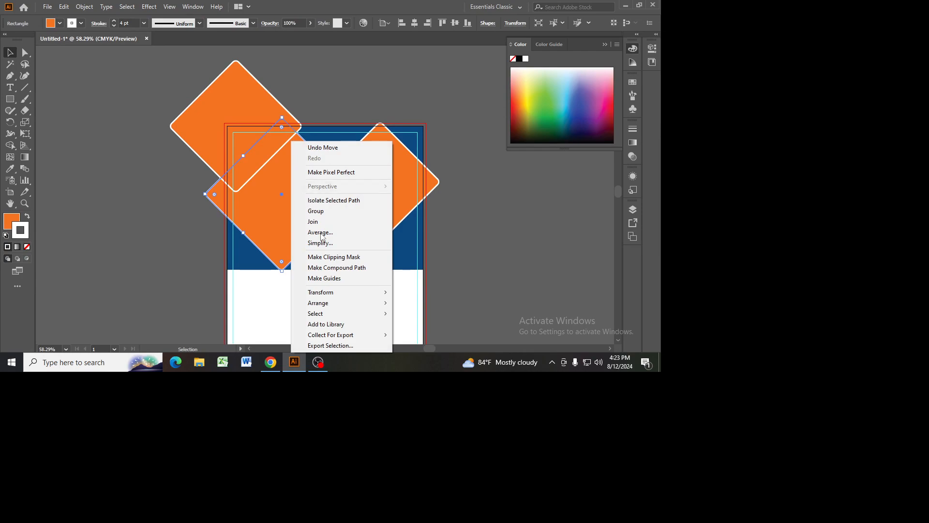
mouse_move(338, 303)
left_click(426, 303)
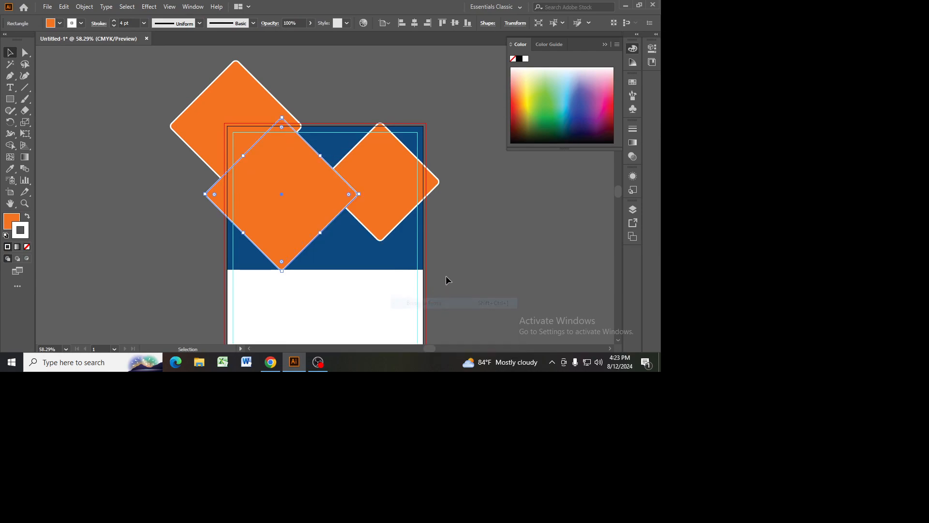
Step: Place the portrait photo of the doctor with a stethoscope from the desktop's Old Photos folder over the middle diamond
left_click(47, 7)
left_click(69, 163)
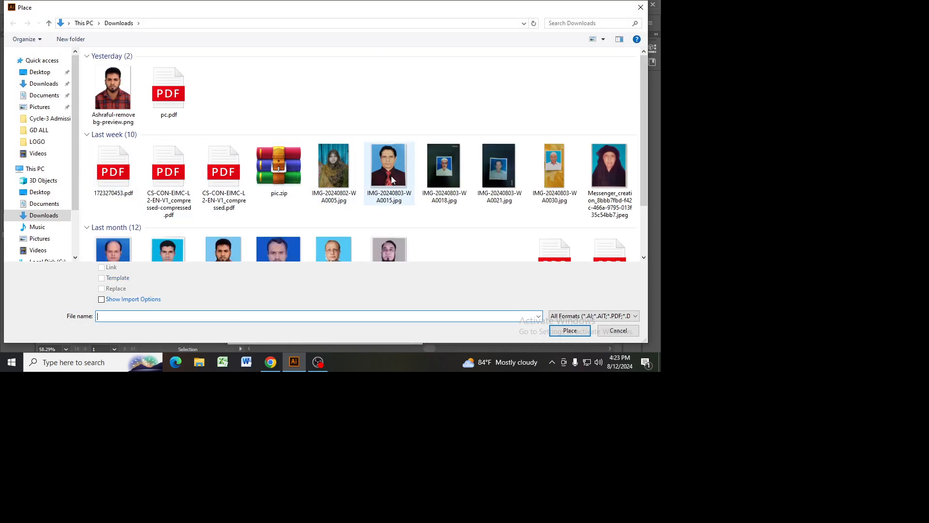
scroll(395, 181, "down", 3)
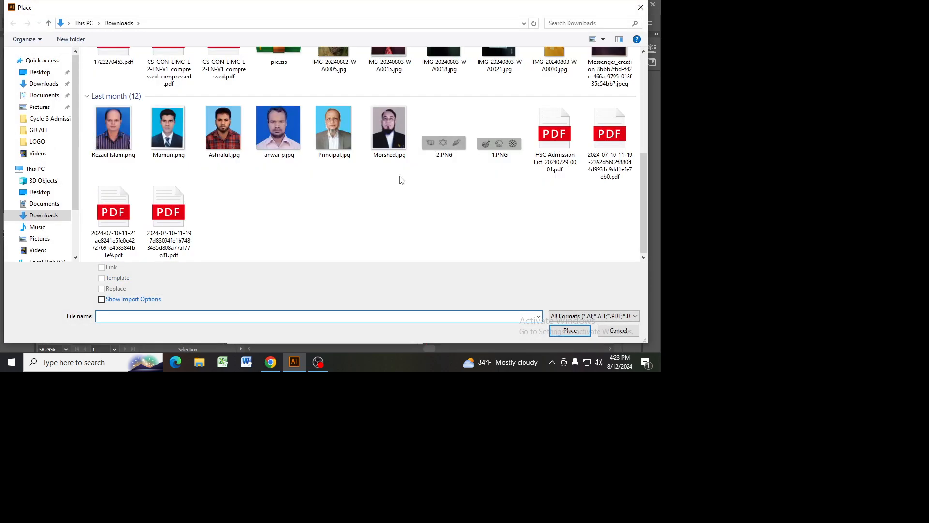
left_click(39, 72)
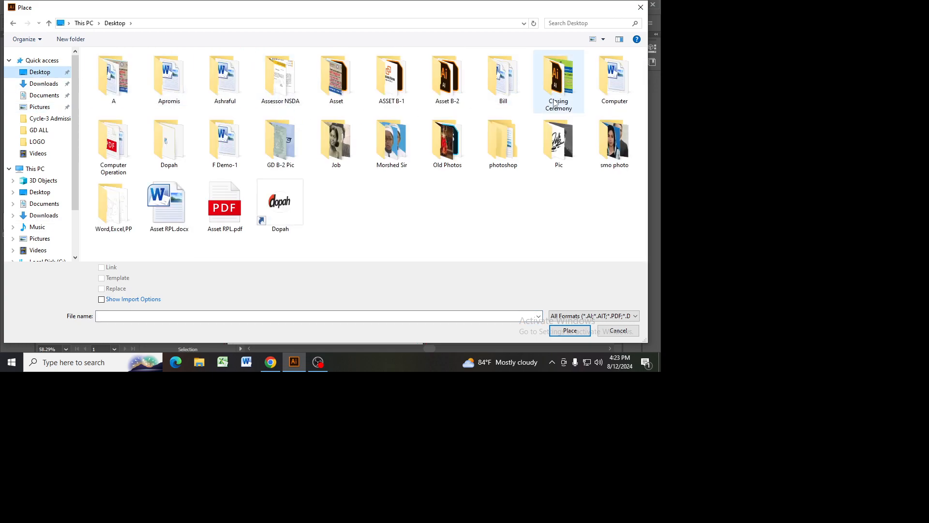
left_click(447, 154)
double_click(448, 154)
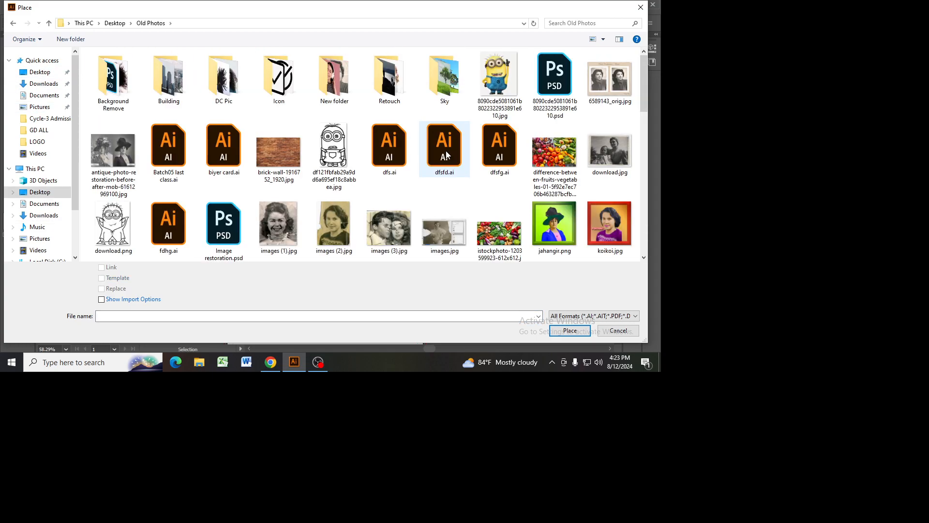
left_click_drag(647, 97, 653, 188)
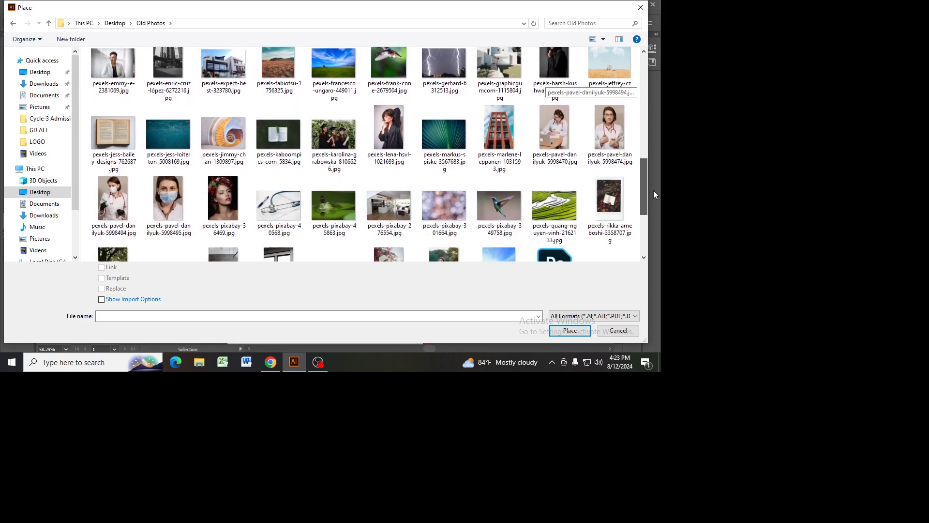
double_click(611, 130)
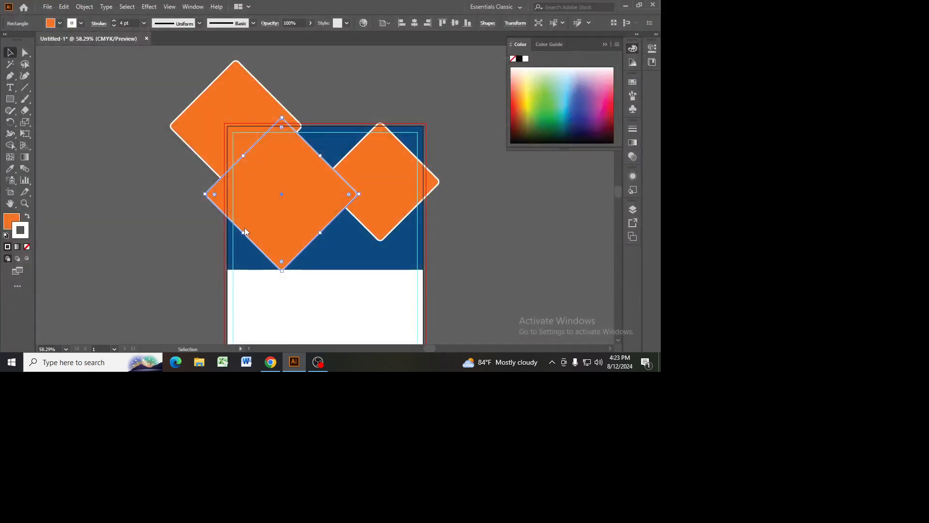
left_click_drag(347, 323, 389, 332)
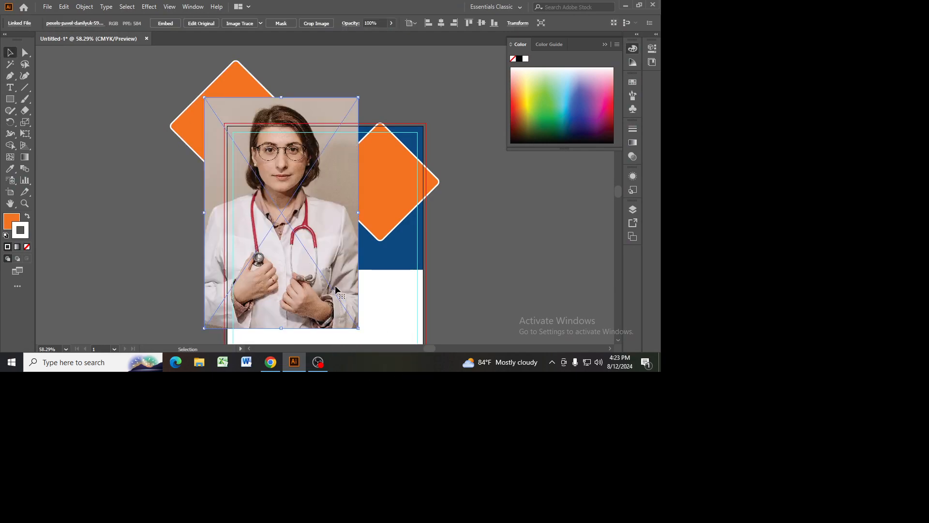
Step: Move the doctor photo up a little and send it backward one level behind the middle diamond
left_click_drag(333, 290, 334, 278)
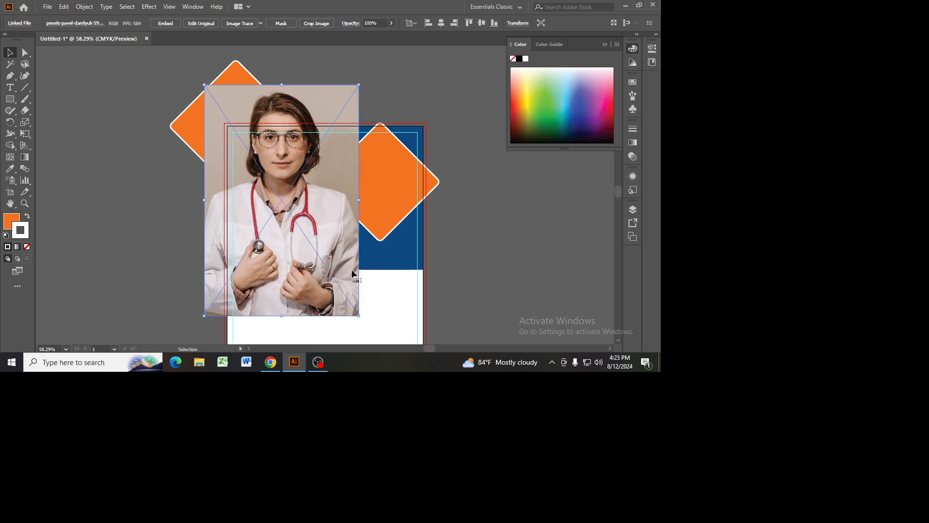
right_click(318, 215)
mouse_move(344, 154)
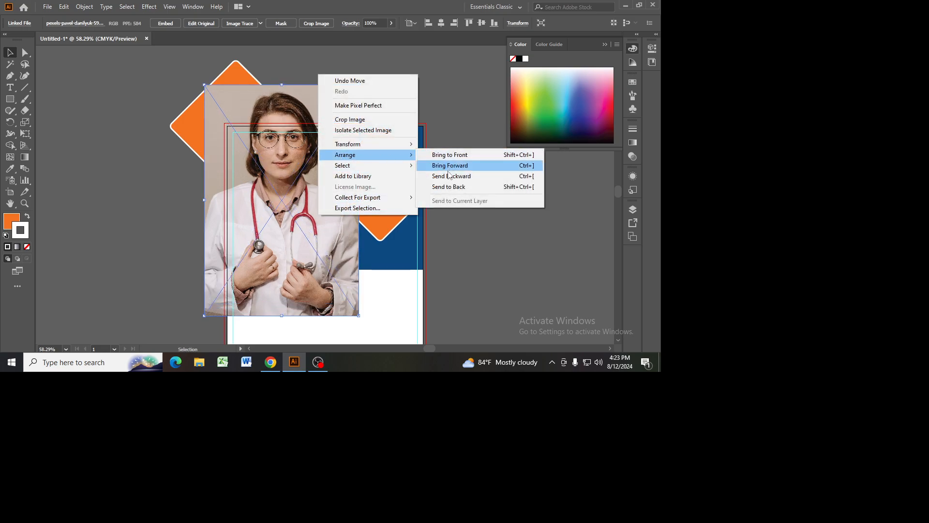
left_click(447, 177)
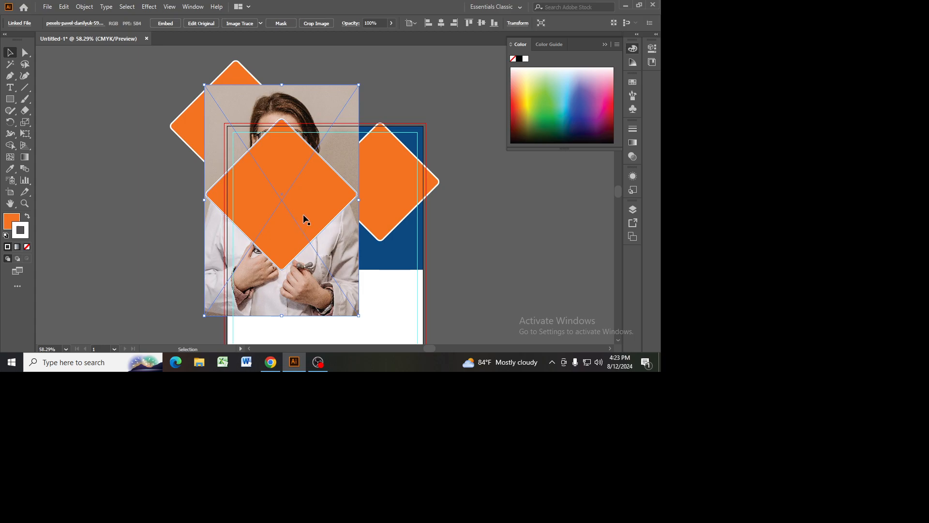
Step: Try repositioning the doctor photo behind the middle diamond, and delete the photo
left_click_drag(334, 257, 323, 292)
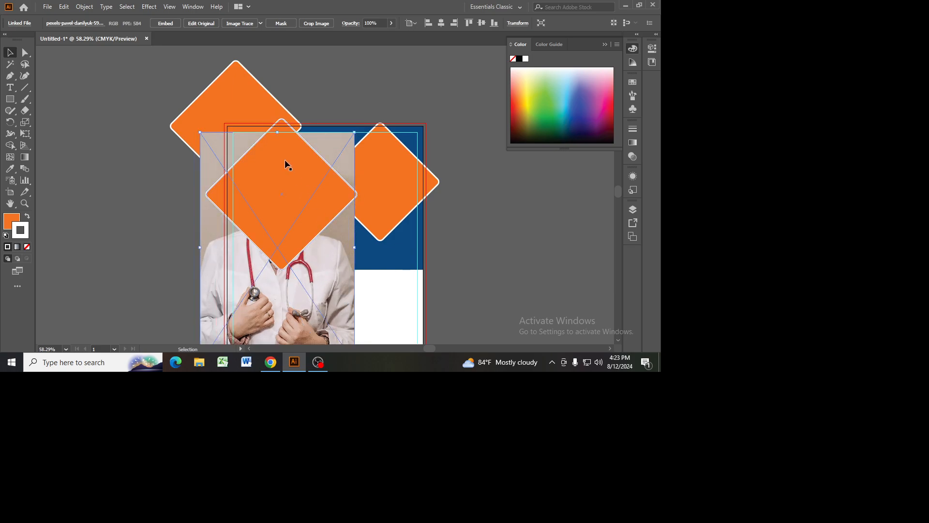
left_click_drag(278, 132, 278, 112)
mouse_move(353, 305)
left_mouse_down()
mouse_move(362, 320)
mouse_move(363, 290)
left_mouse_up()
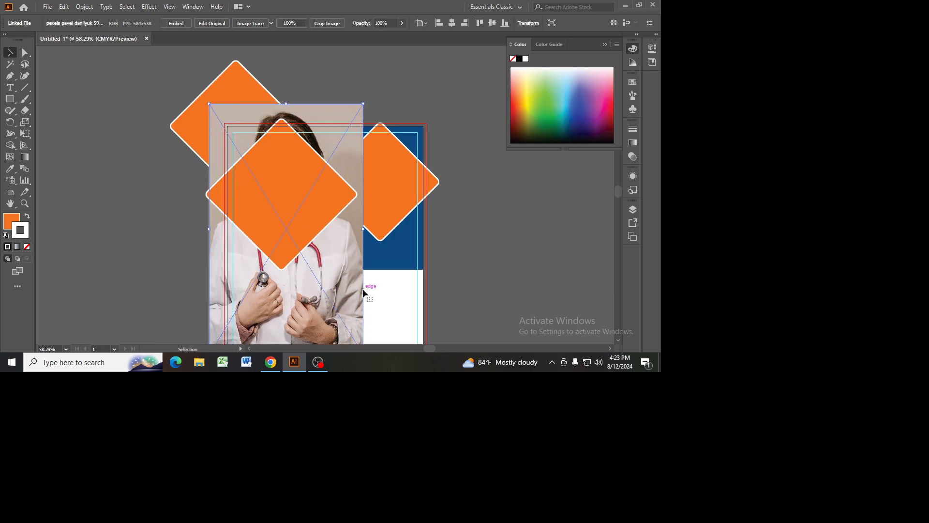
key("Delete")
Step: Place the office photo of the seated woman from the Old Photos folder, sized to roughly cover the middle diamond
left_click(48, 7)
left_click(67, 164)
scroll(310, 203, "down", 3)
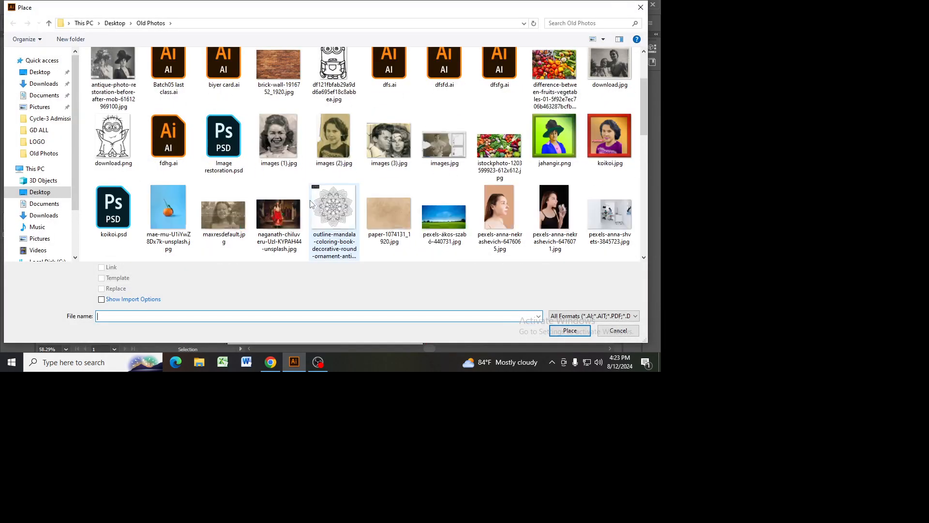
scroll(310, 203, "down", 10)
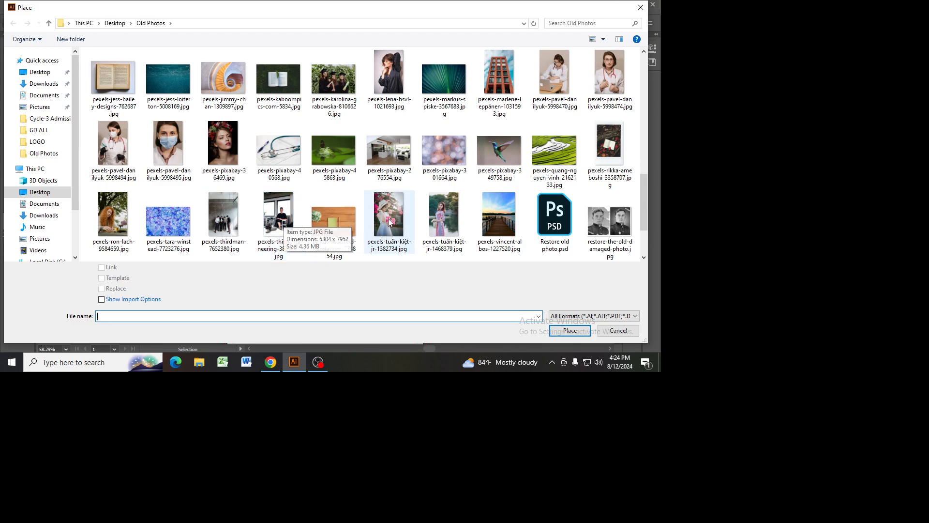
double_click(285, 223)
left_click_drag(188, 108, 333, 326)
Step: Position the office photo over the middle diamond and send it backward one level so it sits behind the diamond
left_click_drag(298, 295, 330, 276)
right_click(318, 196)
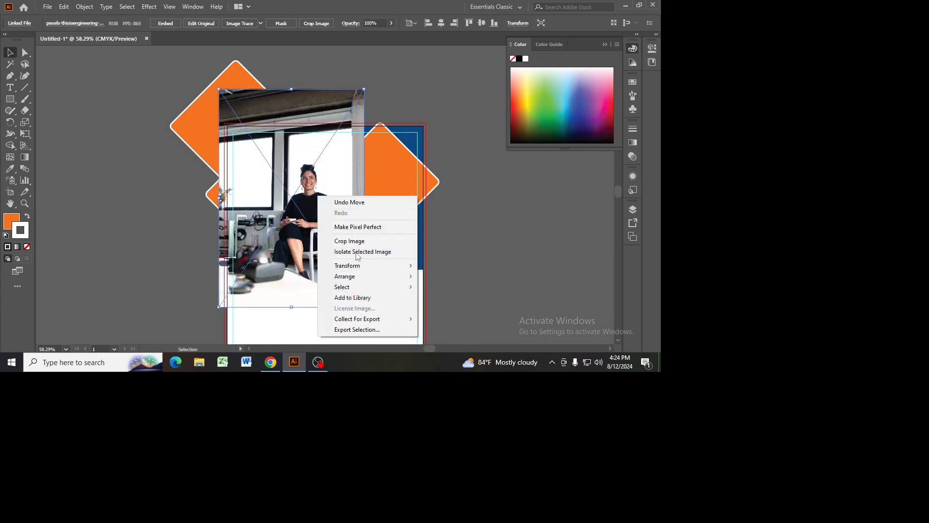
mouse_move(356, 277)
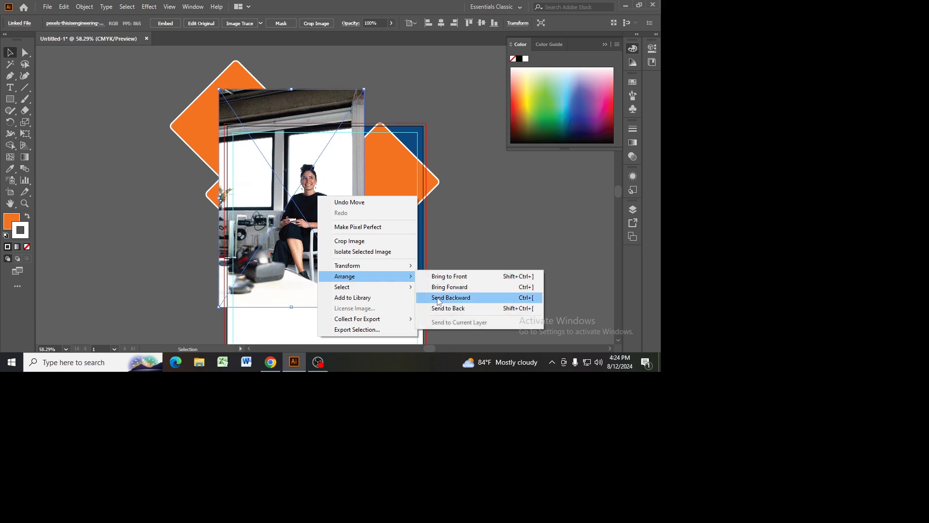
left_click(439, 298)
left_click(454, 262)
mouse_move(338, 249)
left_mouse_down()
mouse_move(322, 246)
mouse_move(332, 249)
left_mouse_up()
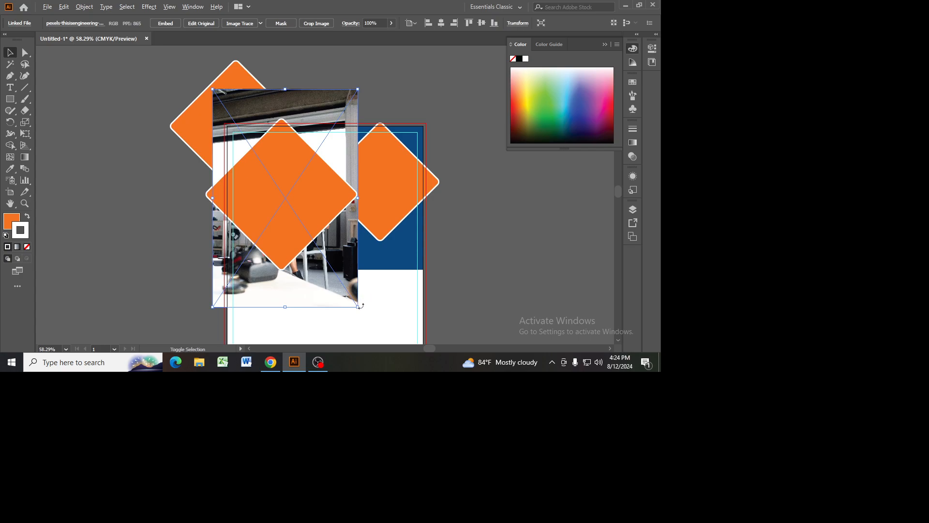
Step: Enlarge the office photo slightly around the middle diamond and mask it with that diamond using a clipping mask
mouse_move(357, 308)
left_mouse_down()
mouse_move(370, 325)
mouse_move(344, 296)
left_mouse_up()
left_click(317, 214, "shift")
right_click(317, 213)
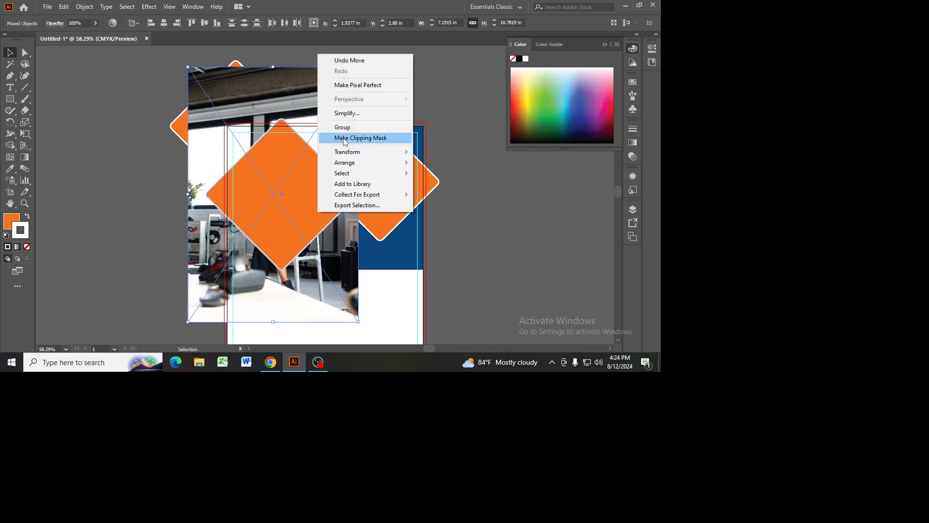
left_click(343, 138)
left_click(497, 277)
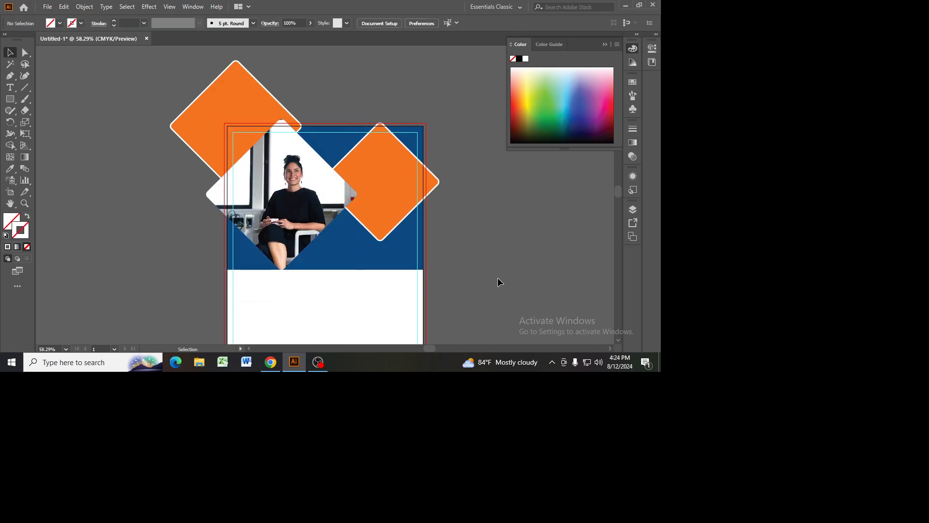
Step: Switch to Chrome to examine how the reference flyer crops its header diamonds, and return to Illustrator
left_click(240, 100)
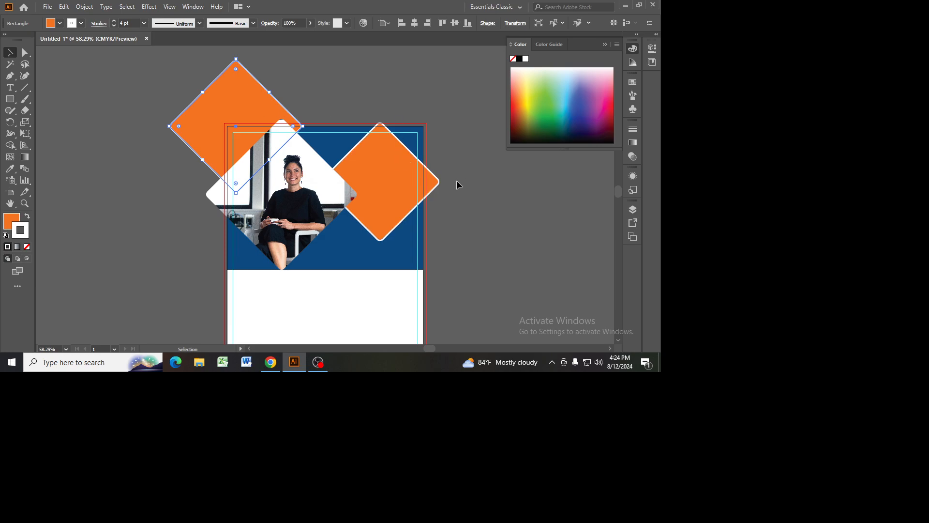
left_click(271, 362)
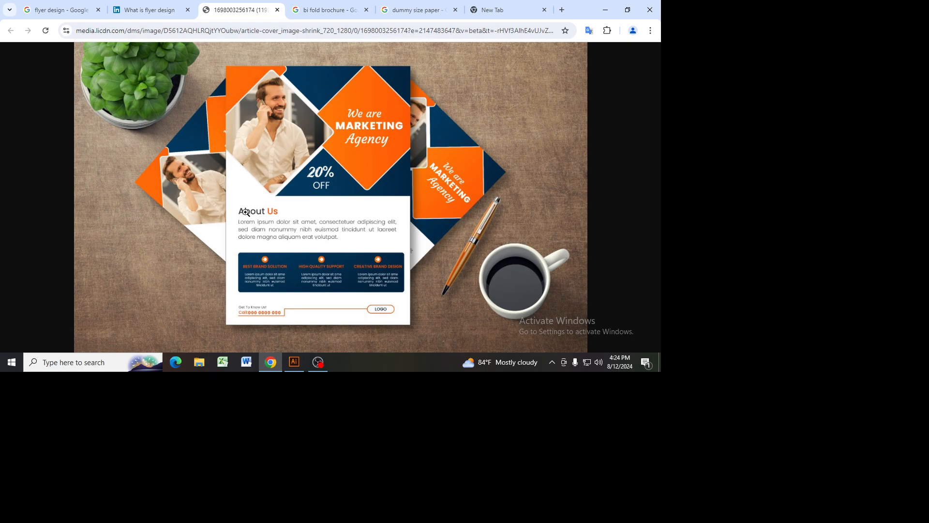
left_click(294, 362)
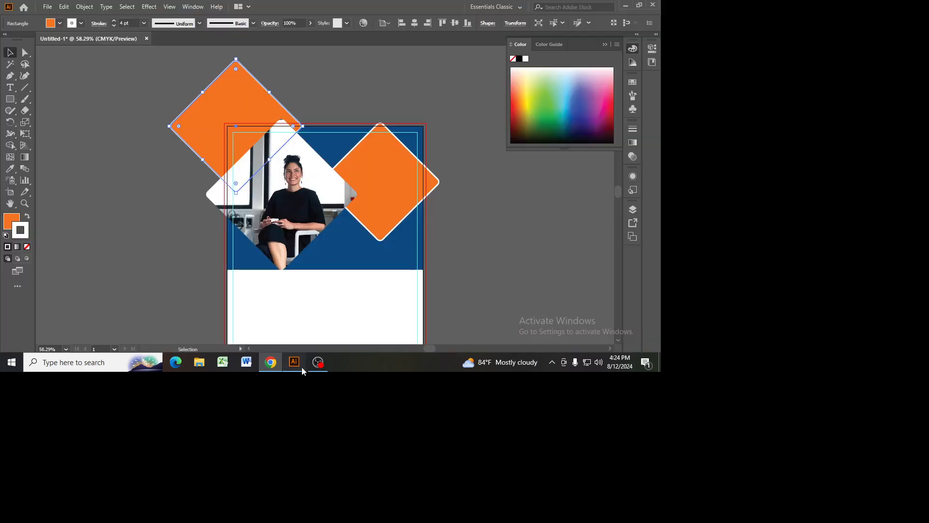
Step: Unlock all objects and trim the parts of both orange diamonds that overhang the blue header's sides with the Shape Builder
left_click_drag(288, 183, 301, 194)
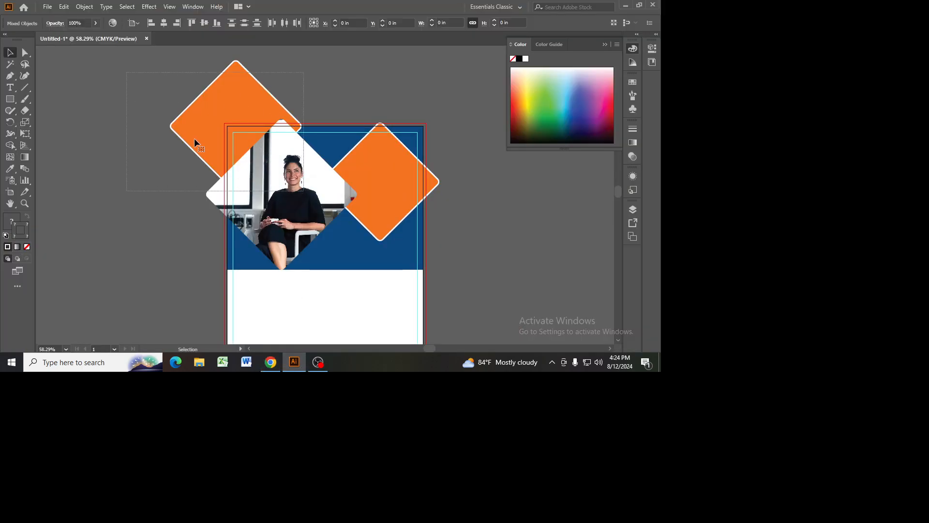
left_click(127, 82)
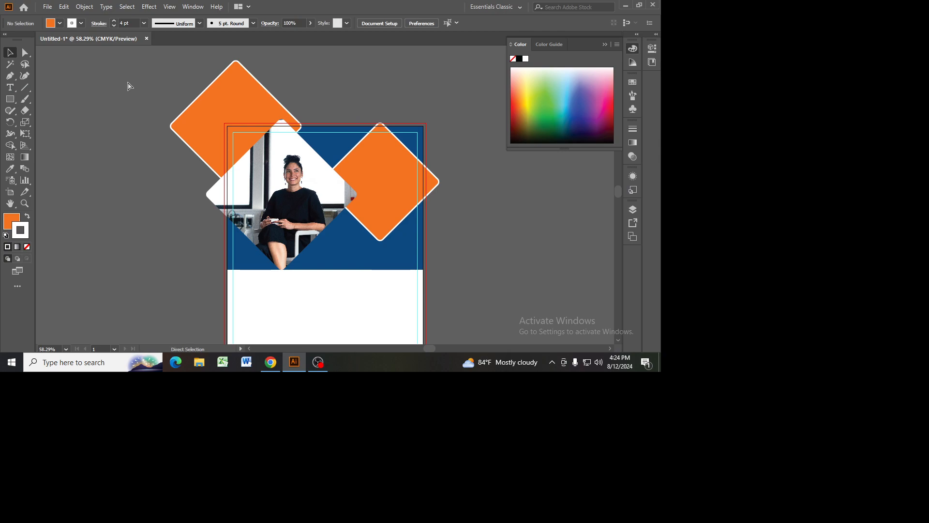
key("ctrl+alt+2")
left_click_drag(92, 110, 480, 316)
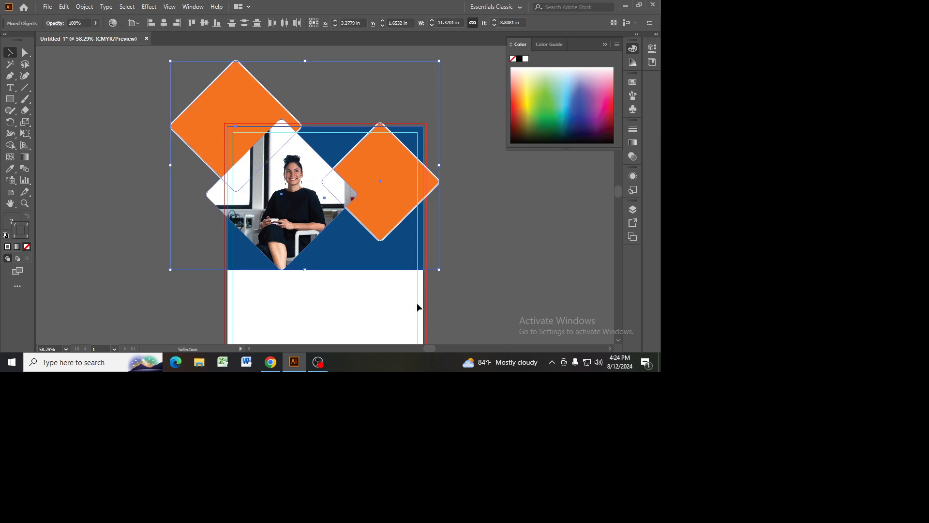
left_click(9, 145)
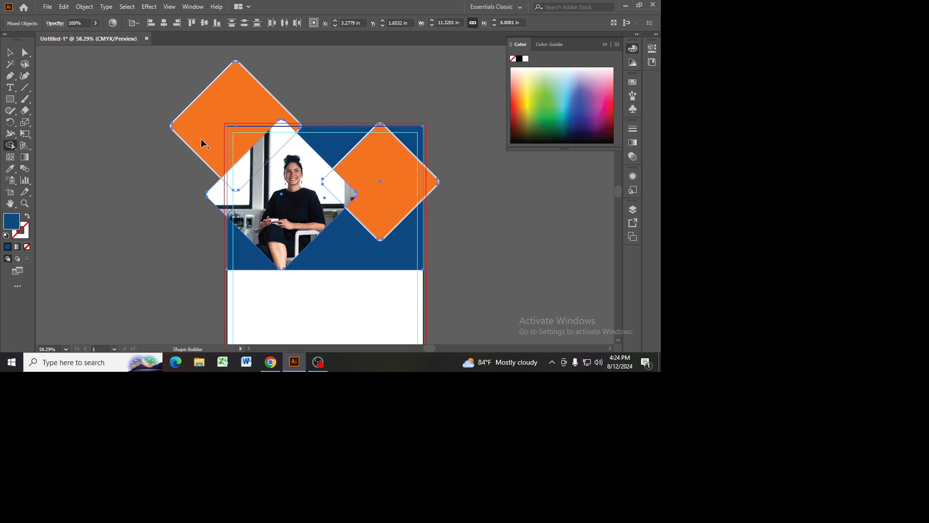
left_click(218, 135, "alt")
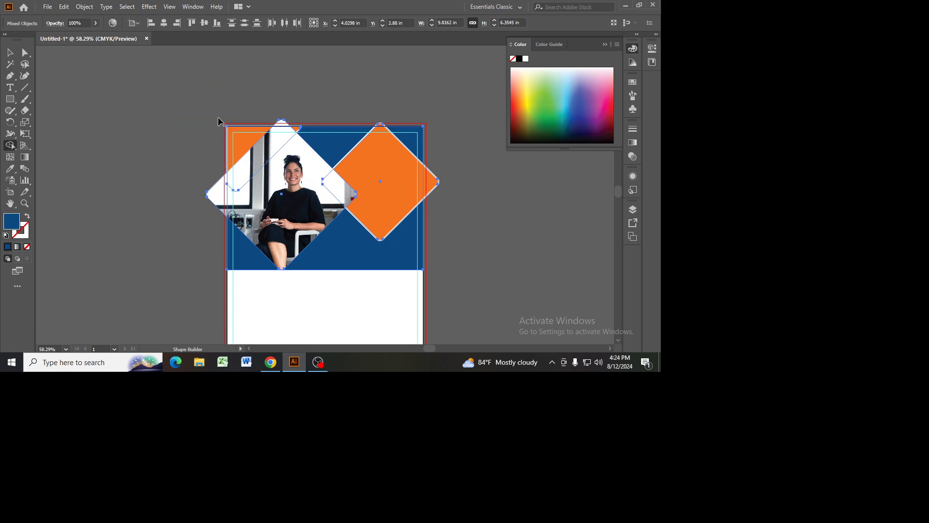
left_click(433, 183, "alt")
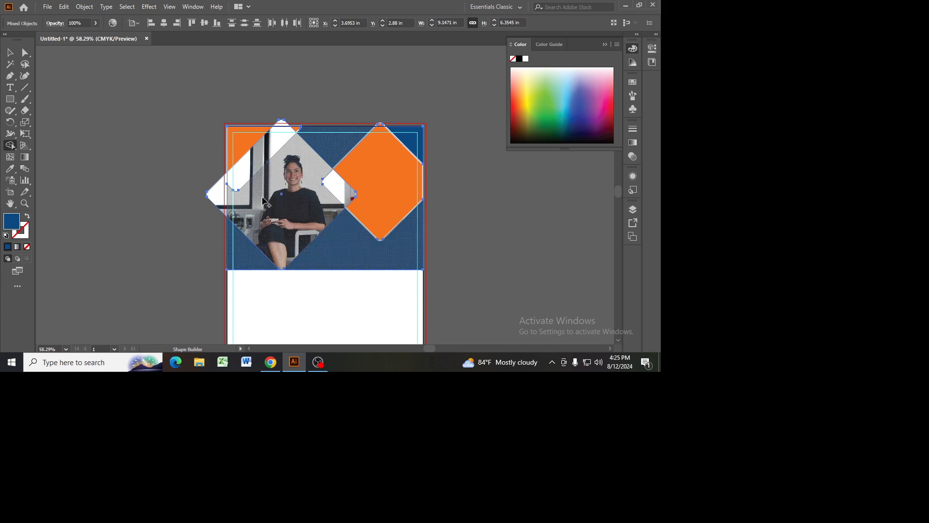
left_click(226, 197)
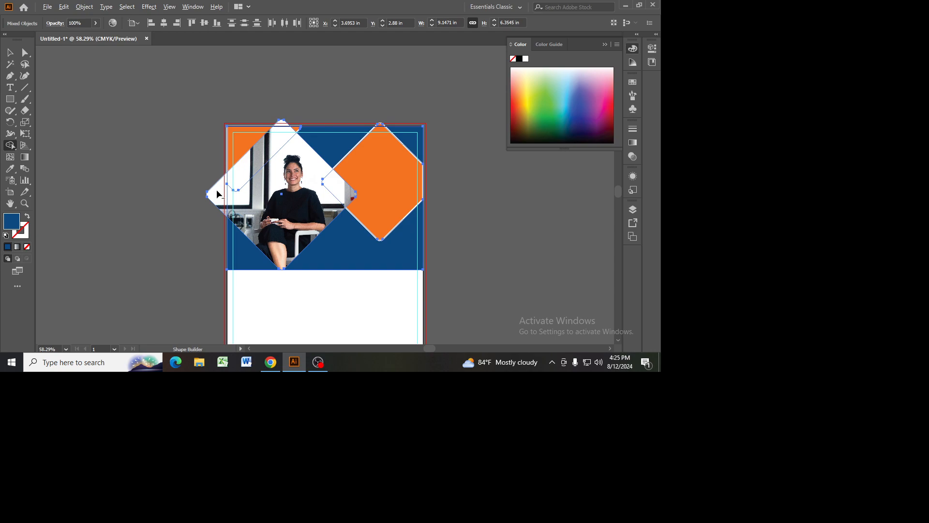
Step: Release the office photo's clipping mask and move the photo off the artboard to its right side
left_click(10, 52)
left_click(108, 126)
left_click(290, 207)
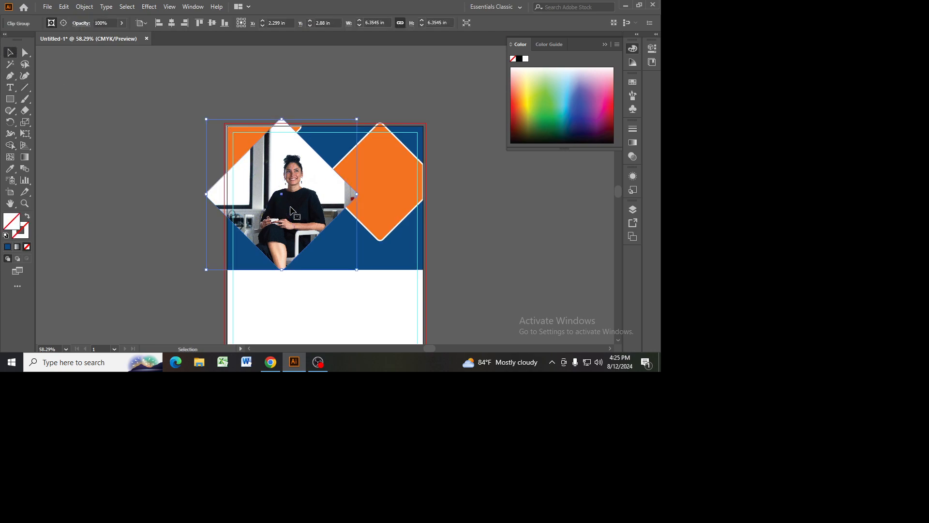
right_click(290, 207)
left_click(334, 118)
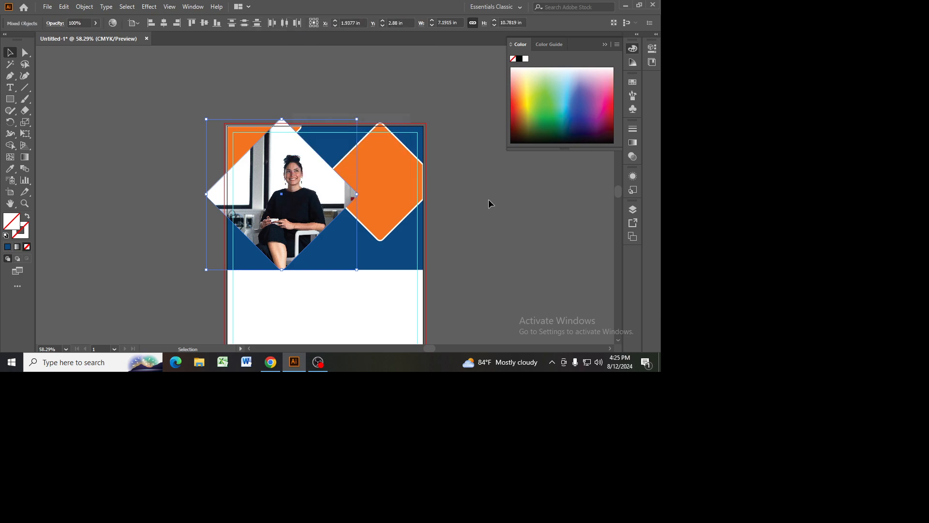
left_click(487, 204)
left_click_drag(308, 192, 563, 262)
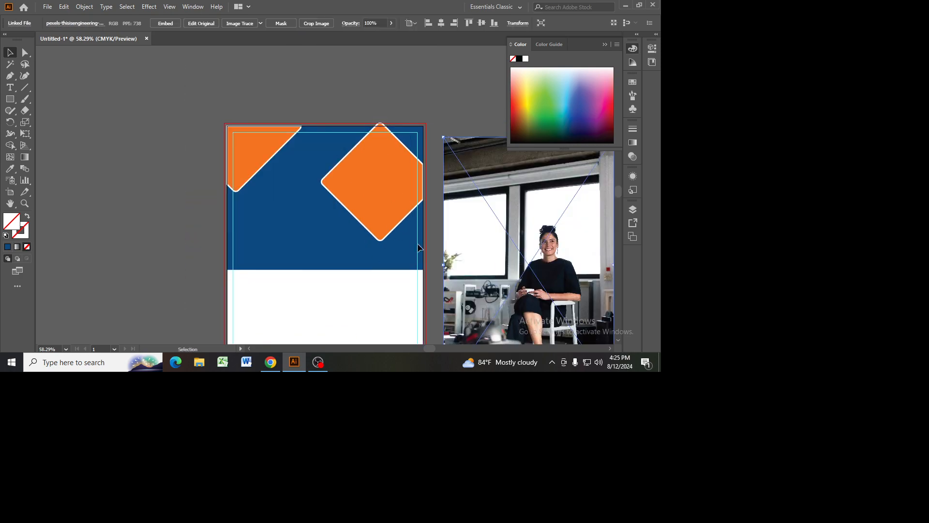
left_click(274, 199)
left_click_drag(529, 231, 569, 281)
Step: Select the unfilled middle diamond in Outline view, bring it to the front, and return to Preview
key("ctrl+y")
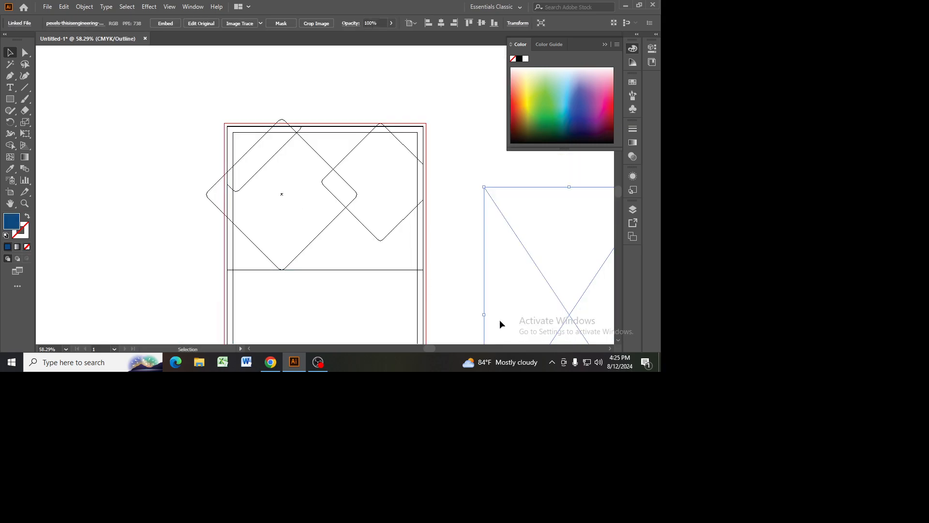
left_click(319, 235)
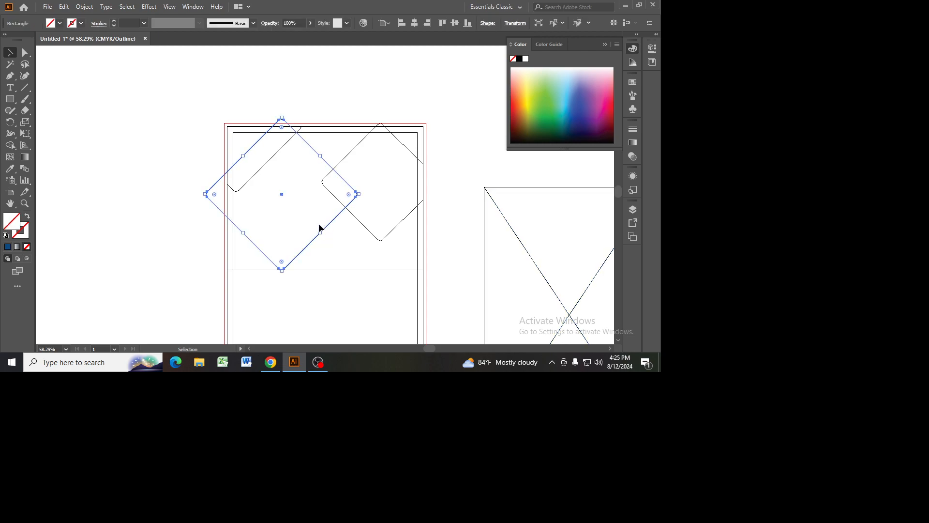
right_click(319, 229)
mouse_move(392, 174)
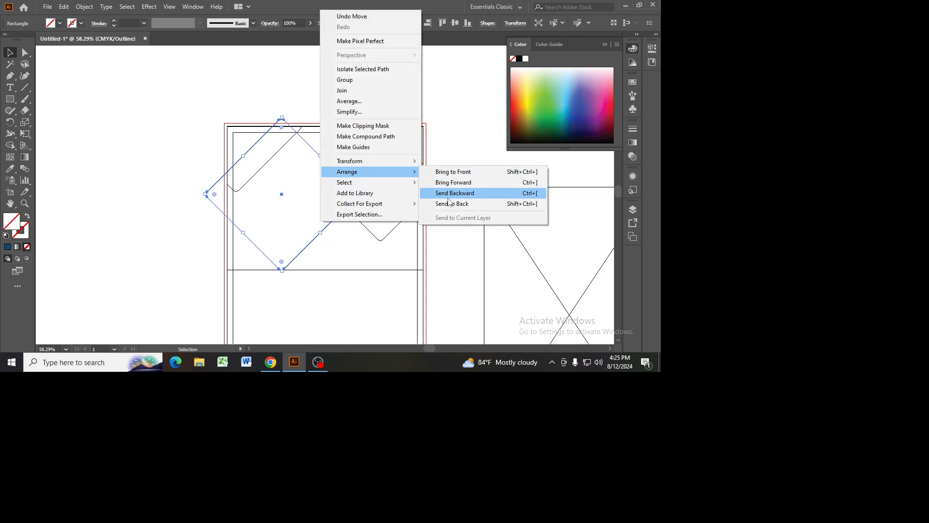
left_click(452, 172)
left_click(459, 141)
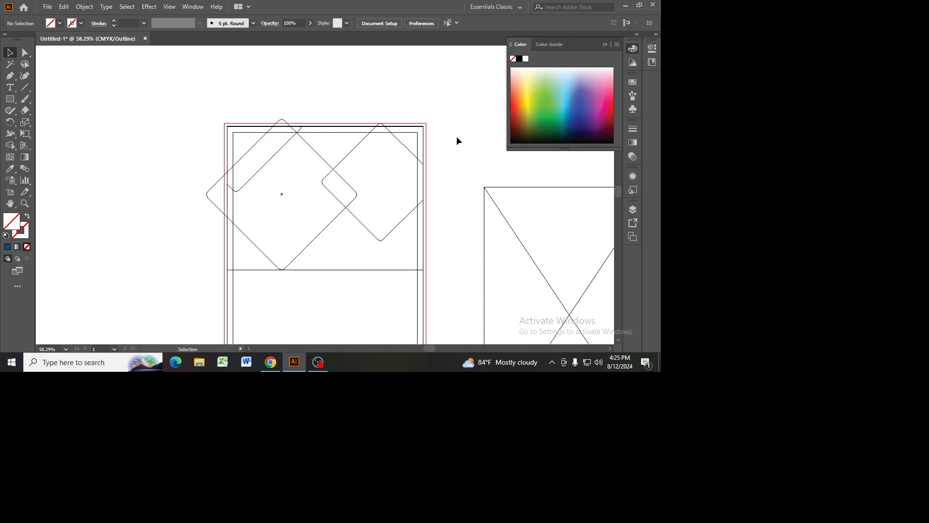
key("ctrl+y")
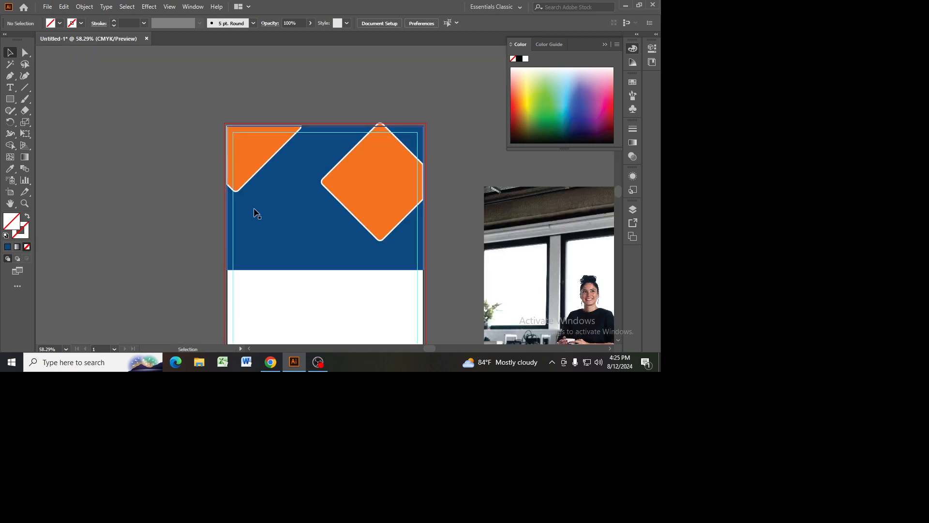
Step: Fill the unfilled middle diamond with bright blue (#0391f2), selecting it in Outline view and returning to Preview
key("a")
key("ctrl+y")
key("v")
left_click(325, 231)
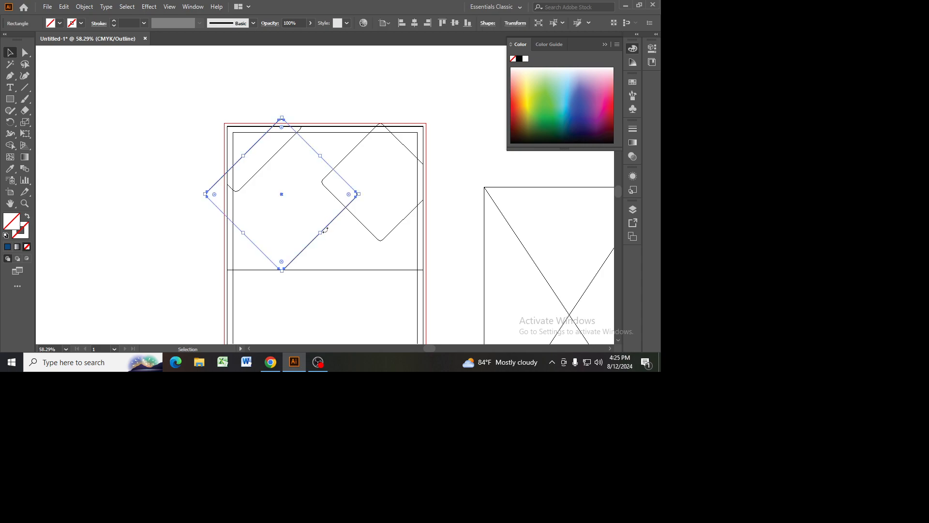
double_click(8, 226)
left_click(528, 125)
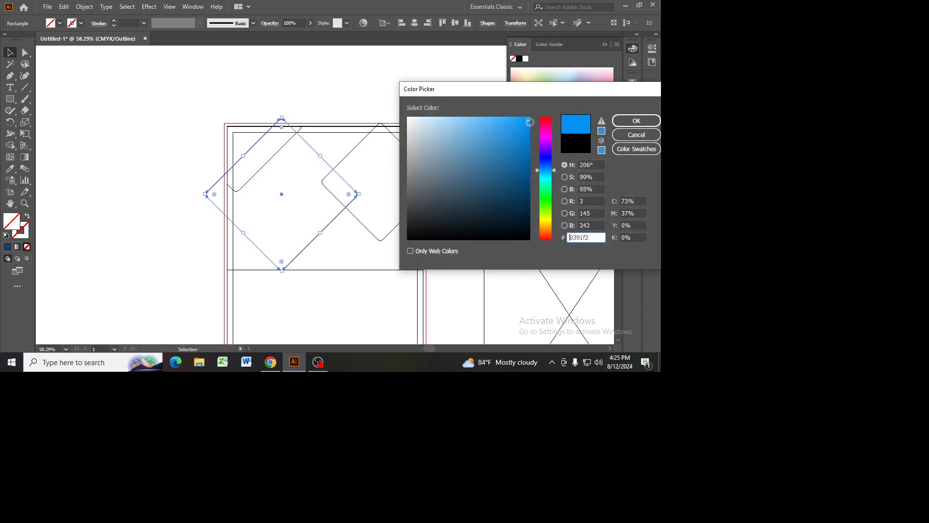
left_click(623, 124)
key("ctrl+y")
Step: Trim the blue diamond's corners that extend past the header's left and top edges with the Shape Builder
left_click_drag(199, 111, 459, 289)
left_click(9, 145)
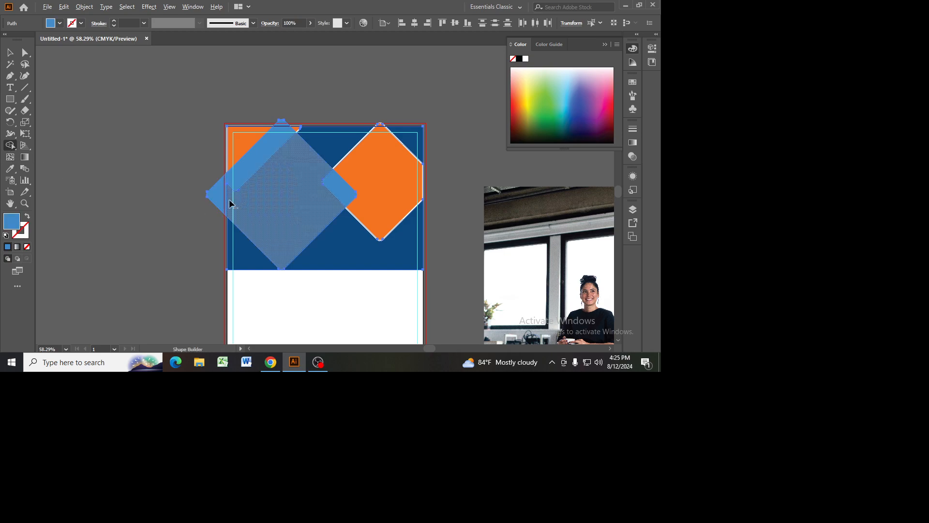
left_click(217, 196, "alt")
left_click(11, 53)
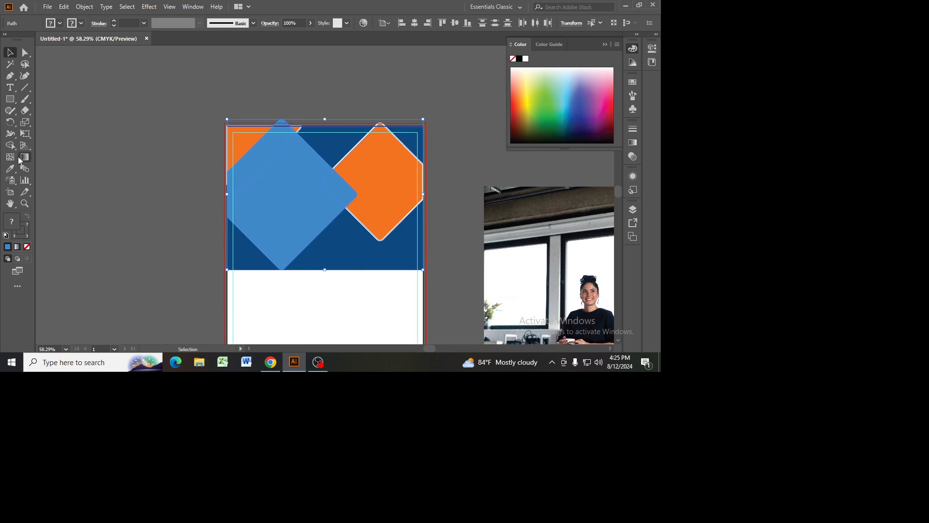
left_click(10, 145)
left_click(282, 125)
left_click(9, 52)
Step: Position the office photo behind the trimmed blue diamond so it covers the diamond's full width
left_click(277, 183)
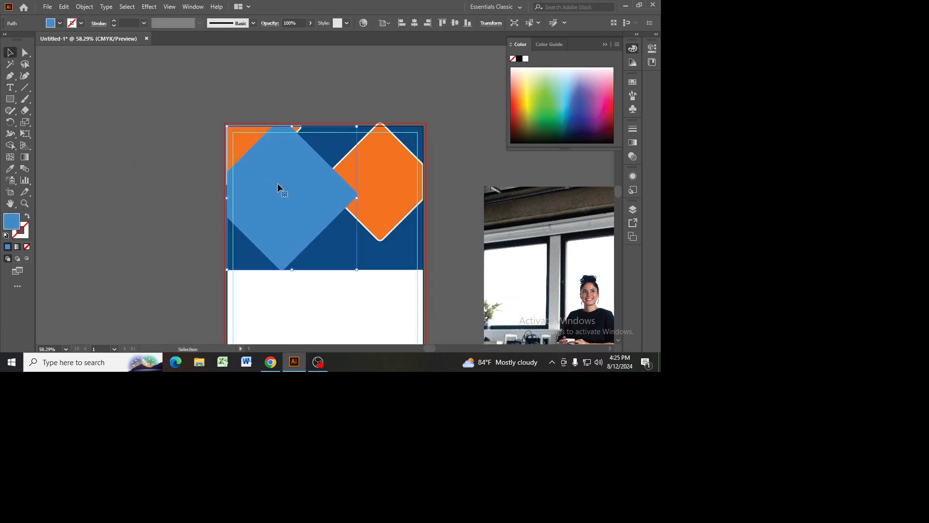
mouse_move(277, 188)
left_mouse_down()
mouse_move(415, 282)
mouse_move(242, 190)
mouse_move(286, 188)
left_mouse_up()
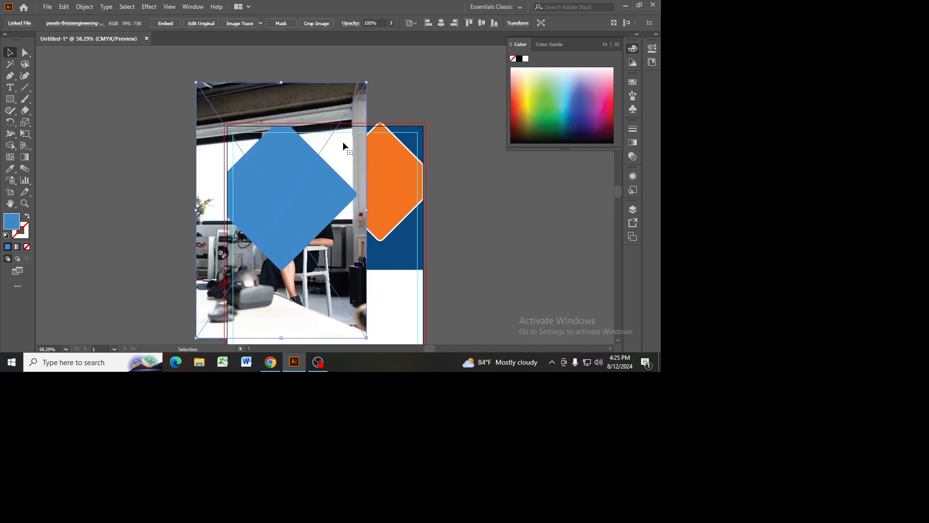
left_click_drag(305, 313, 295, 313)
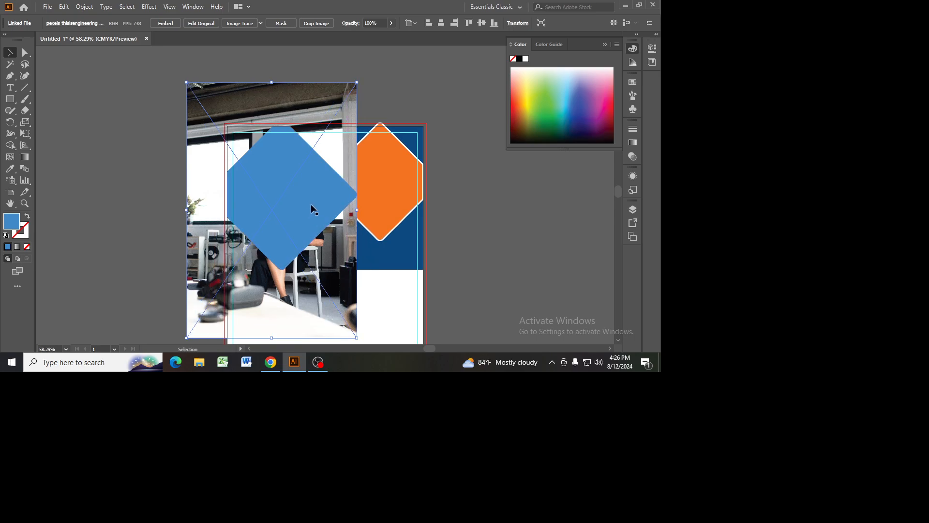
Step: Mask the office photo with the trimmed blue diamond using a clipping mask
left_click(298, 198, "shift")
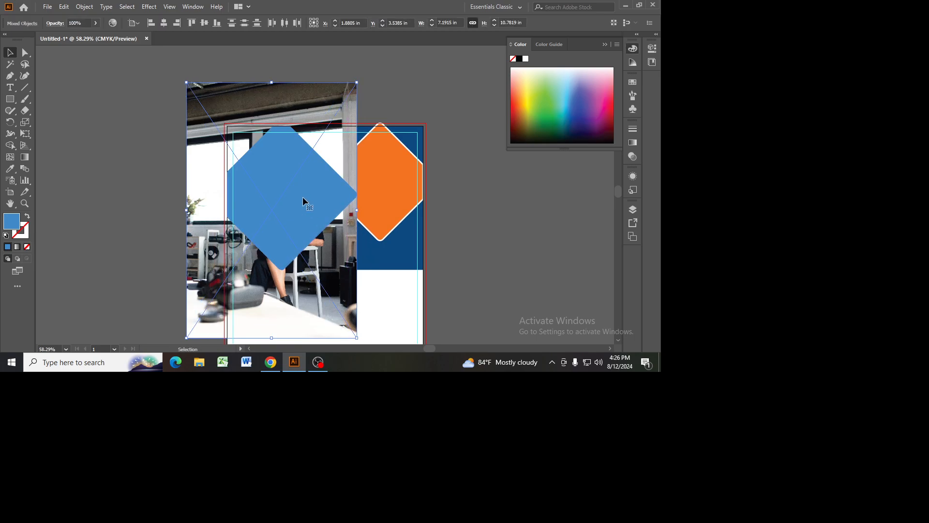
left_click(512, 272)
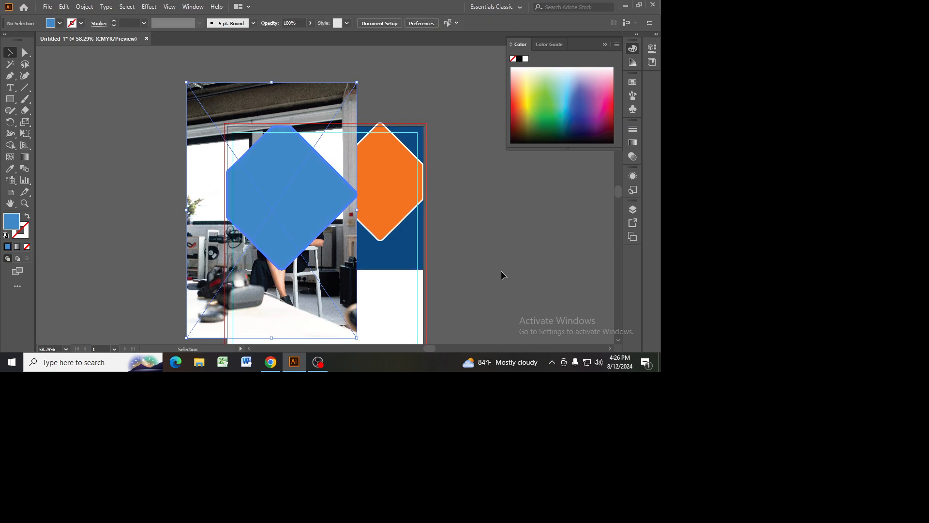
left_click(311, 277)
left_click(299, 197, "shift")
right_click(299, 196)
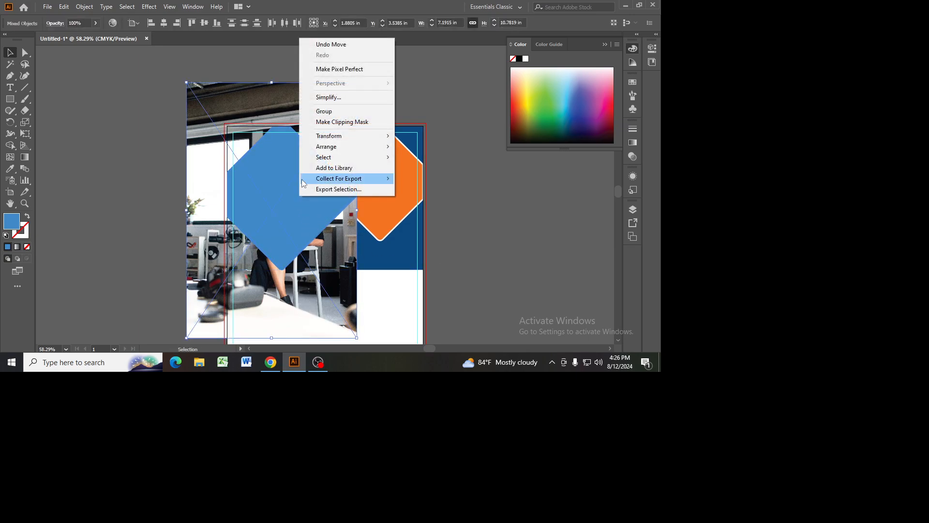
left_click(321, 122)
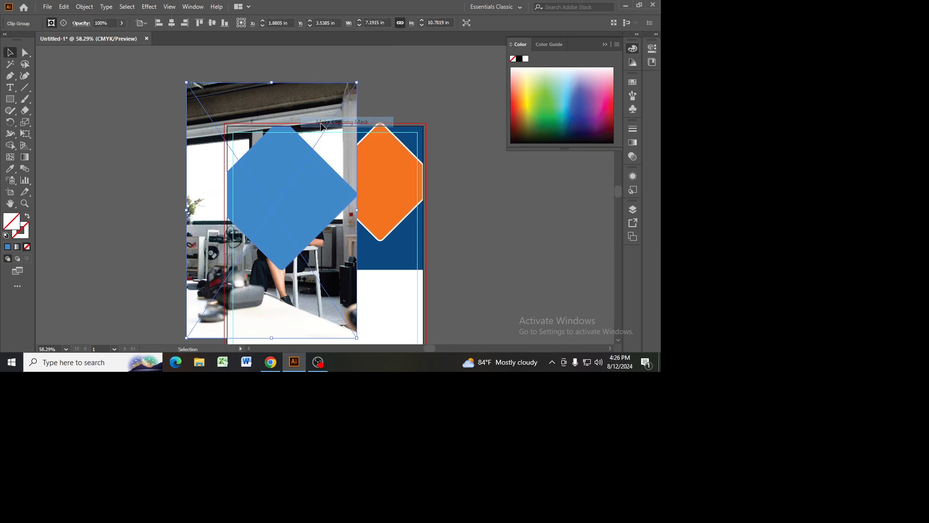
left_click(503, 222)
left_click(295, 186)
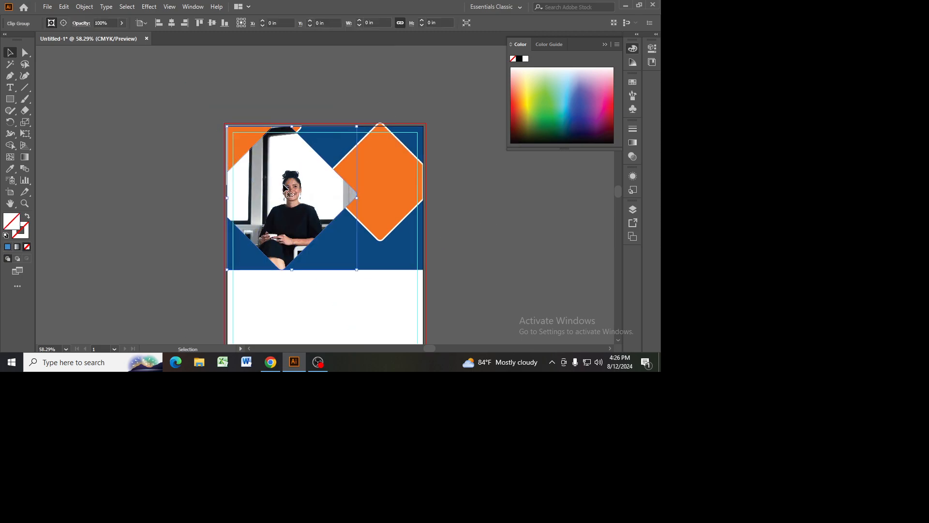
left_click(468, 234)
left_click(309, 182)
left_click(85, 6)
left_click(130, 118)
left_click(455, 242)
left_click(294, 201)
left_click(472, 208)
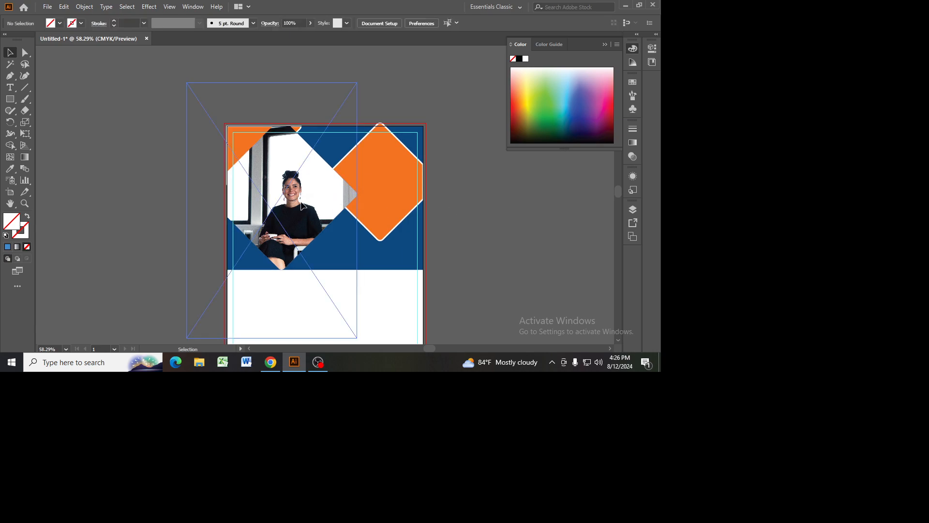
left_click(303, 206)
left_click(495, 201)
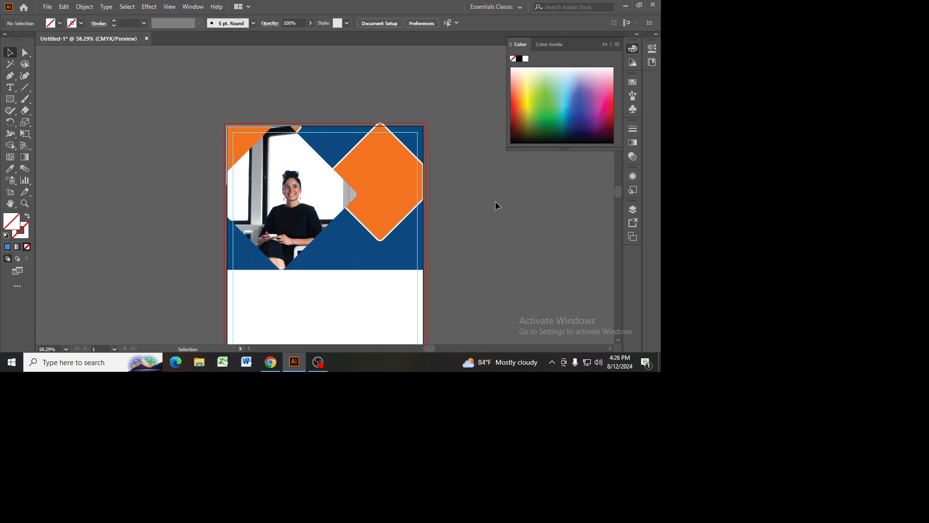
Step: Trim the right orange diamond's top corner that extends above the header with the Shape Builder
left_click(382, 127)
left_click(9, 146)
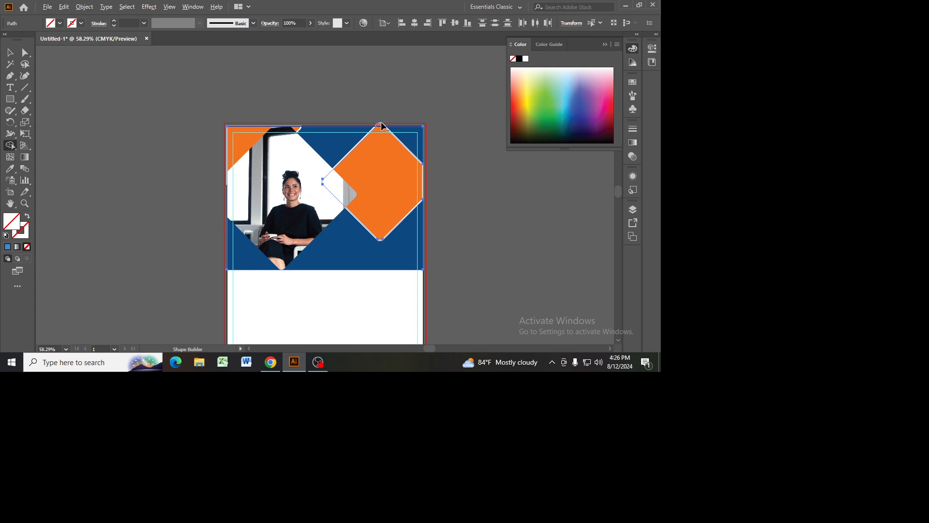
left_click(10, 53)
left_click(82, 91)
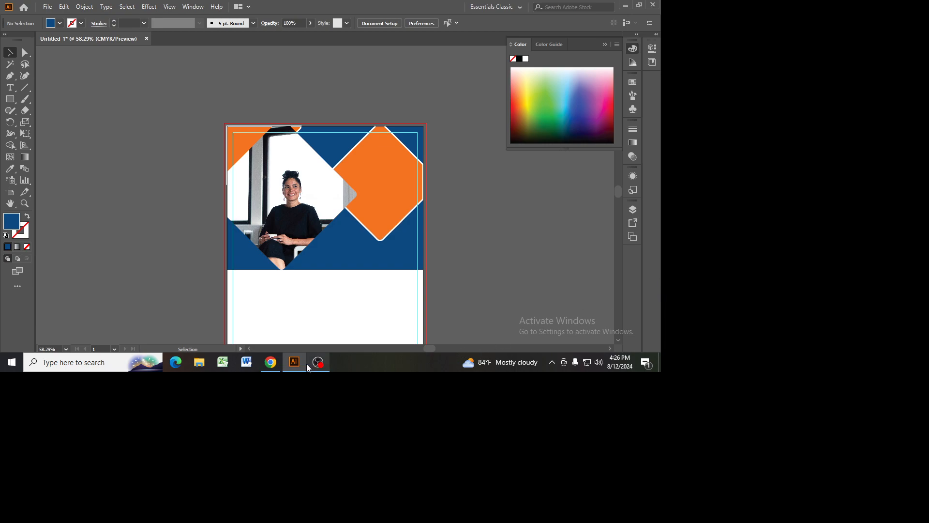
Step: Compare the flyer header with the marketing agency reference image in Chrome
left_click(278, 364)
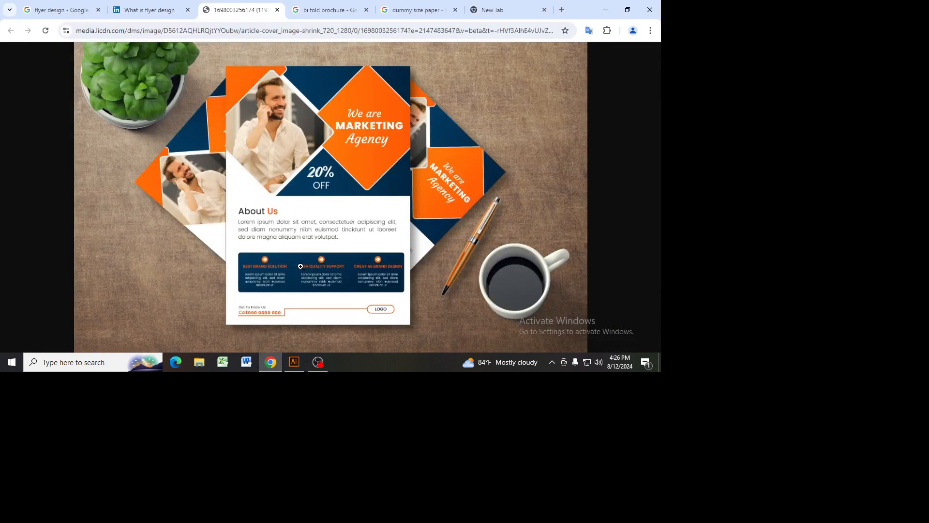
left_click(294, 362)
scroll(472, 240, "down", 3)
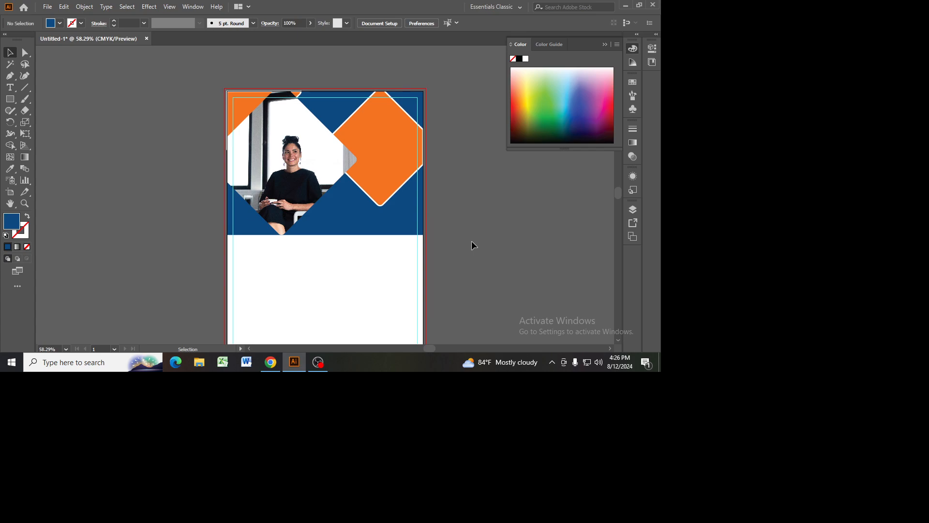
scroll(472, 245, "up", 3)
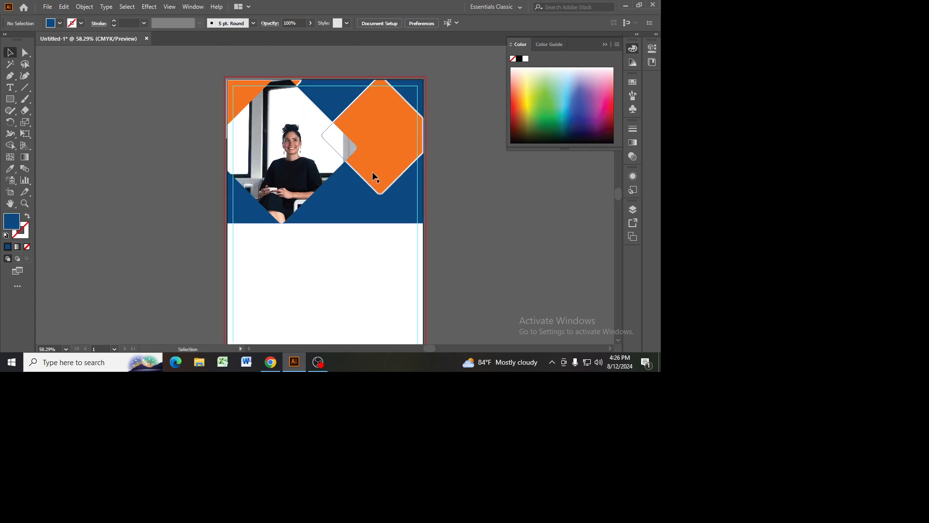
scroll(339, 232, "down", 1)
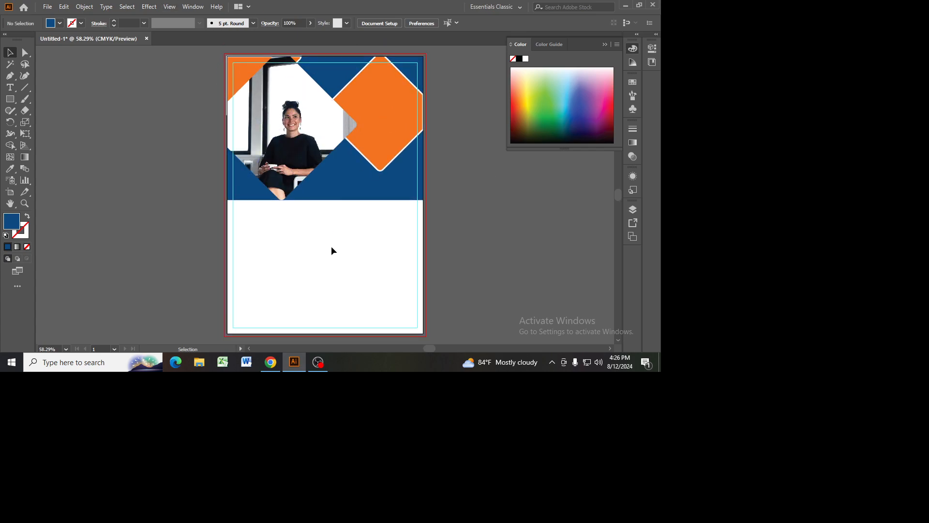
left_click(270, 362)
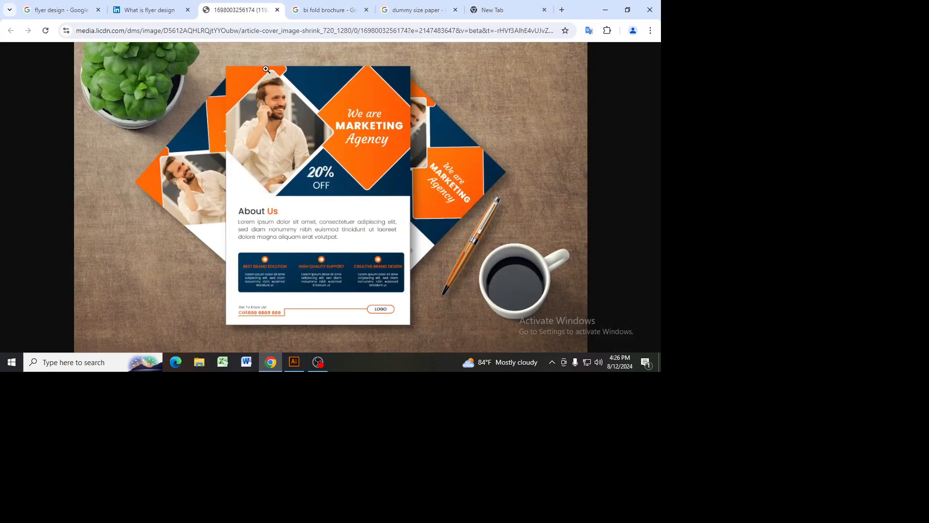
Step: Launch the Snipping Tool while viewing the reference flyer and return to Illustrator
left_click(90, 361)
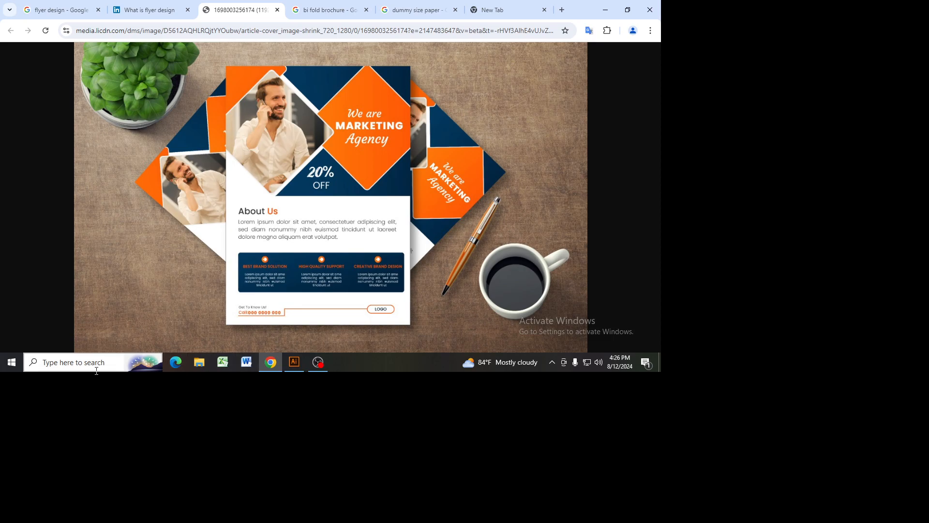
type("sn")
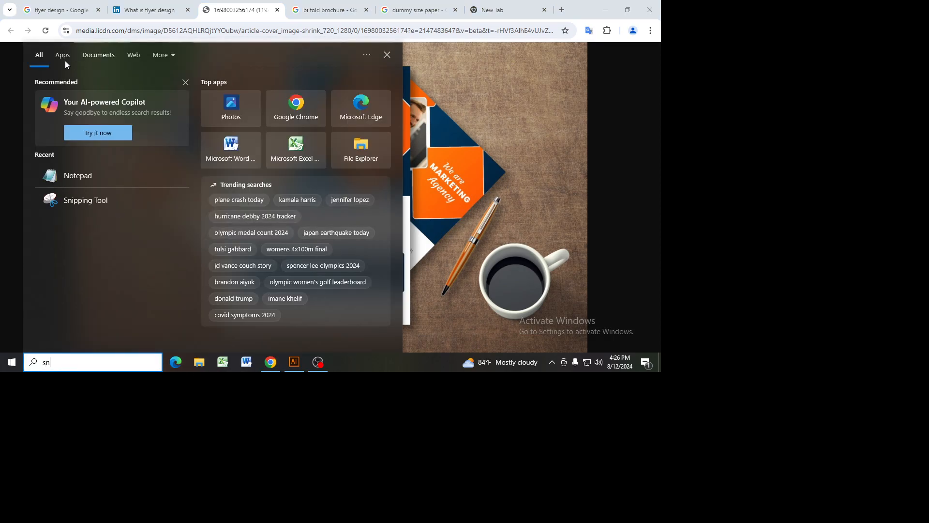
left_click(77, 96)
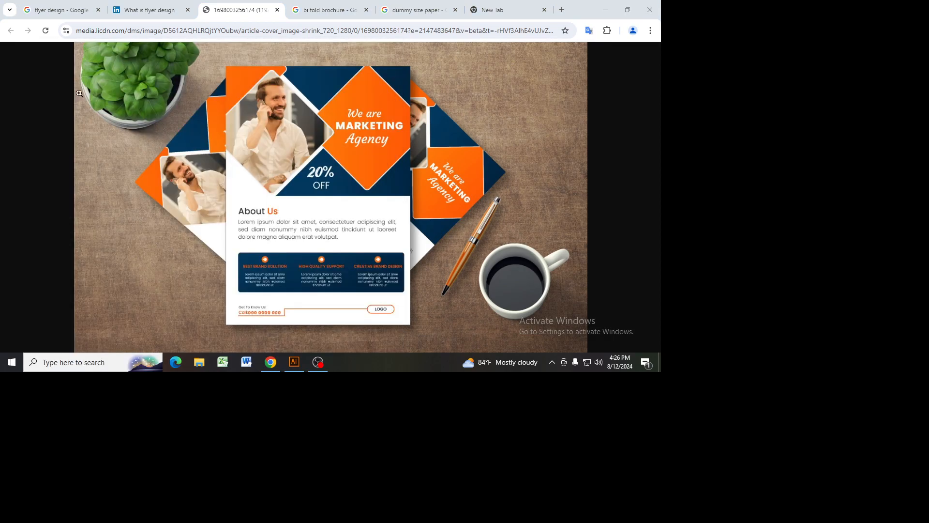
left_click(287, 366)
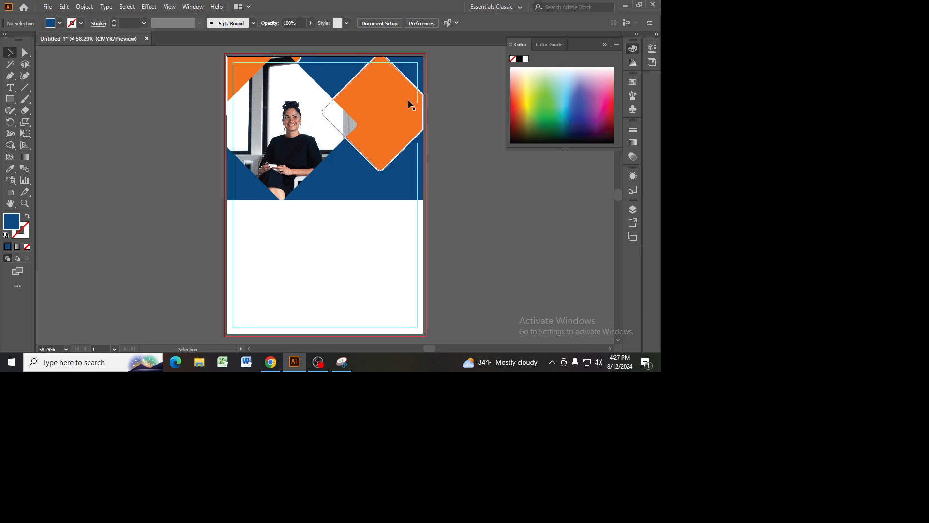
Step: Check the masked photo diamond against the reference flyer's photo area in Chrome and return to Illustrator
left_click(307, 109)
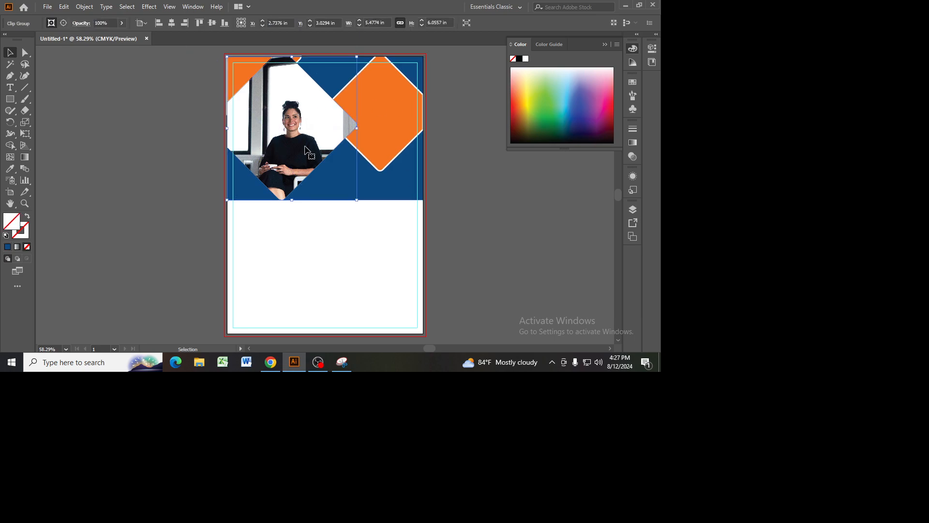
left_click(267, 369)
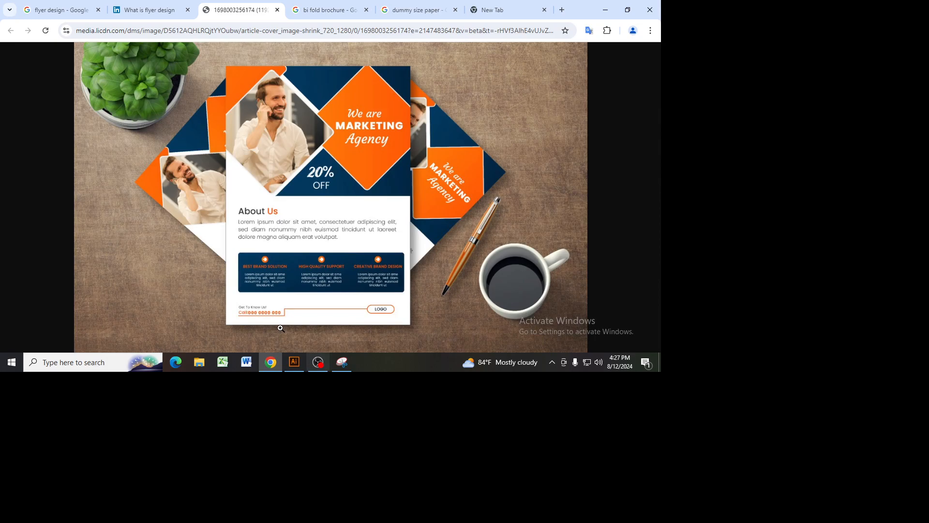
left_click(295, 362)
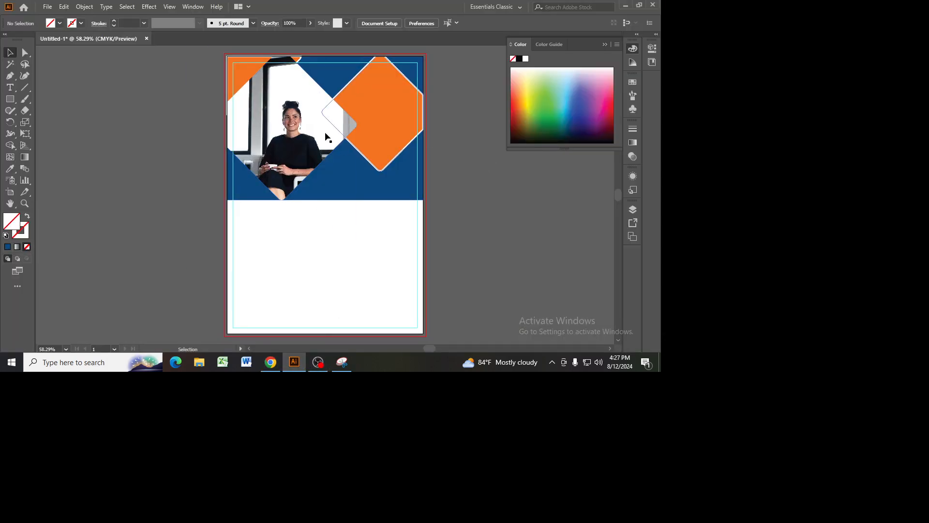
Step: Try to trim the dark blue header around the masked photo with the Shape Builder
left_click(406, 191, "shift")
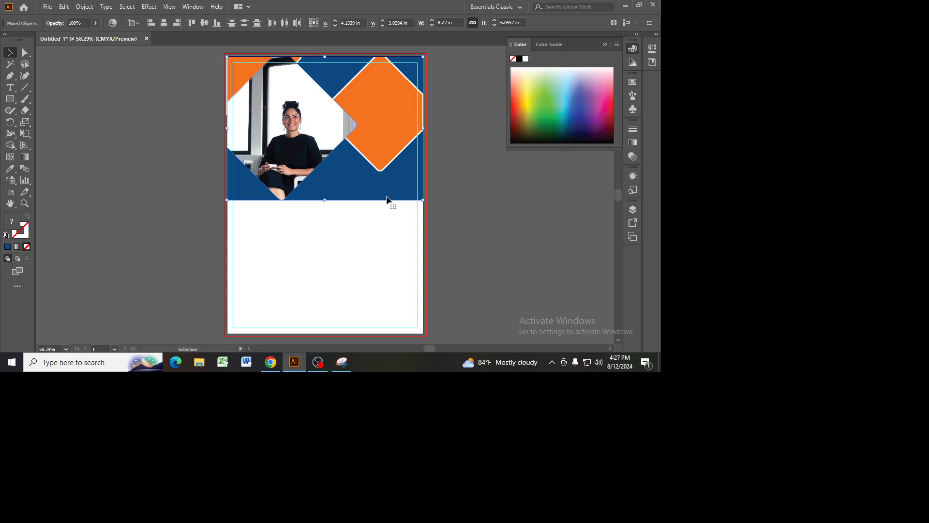
left_click(11, 146)
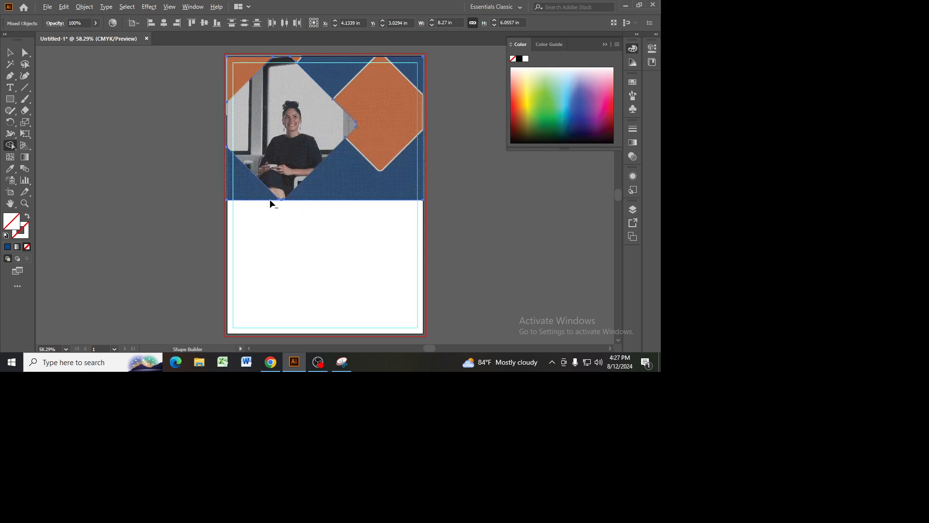
left_click(10, 52)
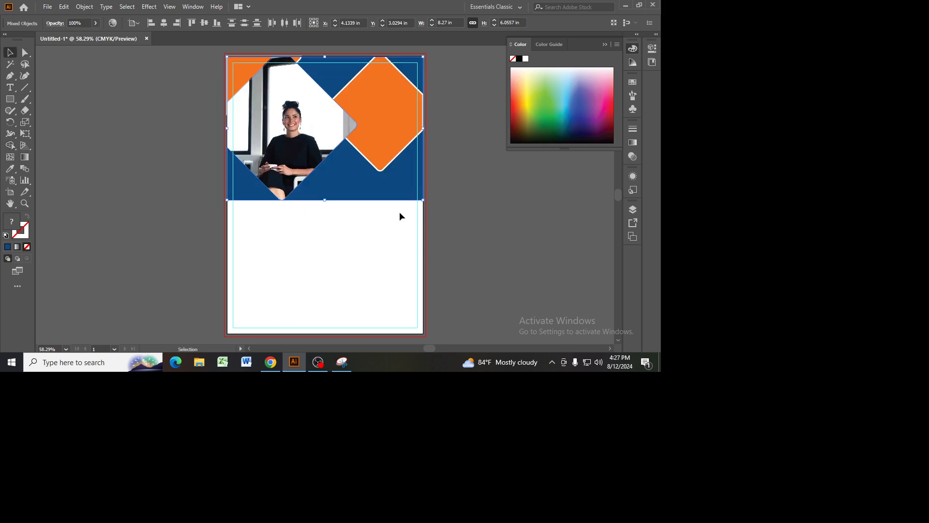
Step: Move the dark blue header background up slightly so the photo diamond's lower corner extends past its bottom edge
left_click(421, 242)
left_click(324, 76)
left_click_drag(325, 76, 412, 197)
left_click_drag(442, 236, 354, 113)
left_click(316, 118, "shift")
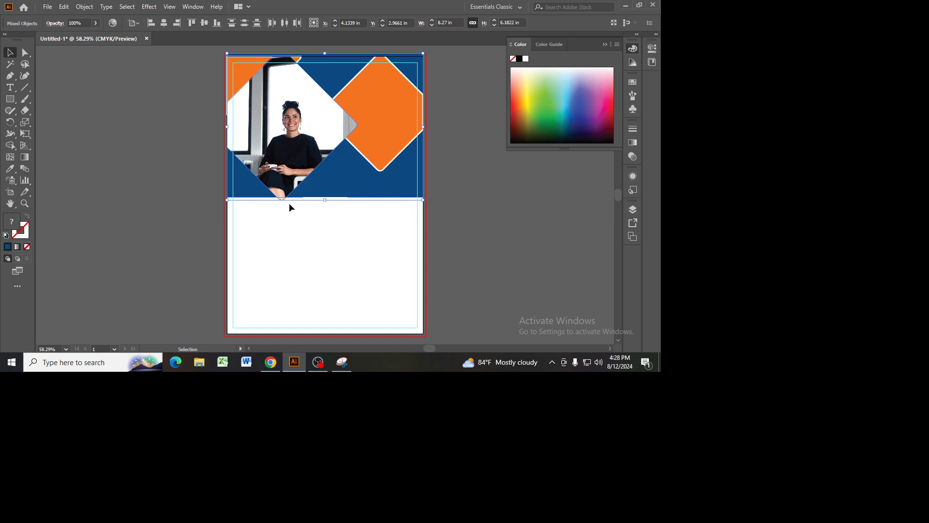
Step: Release the office photo's clipping mask and move the photo off the artboard
right_click(295, 133)
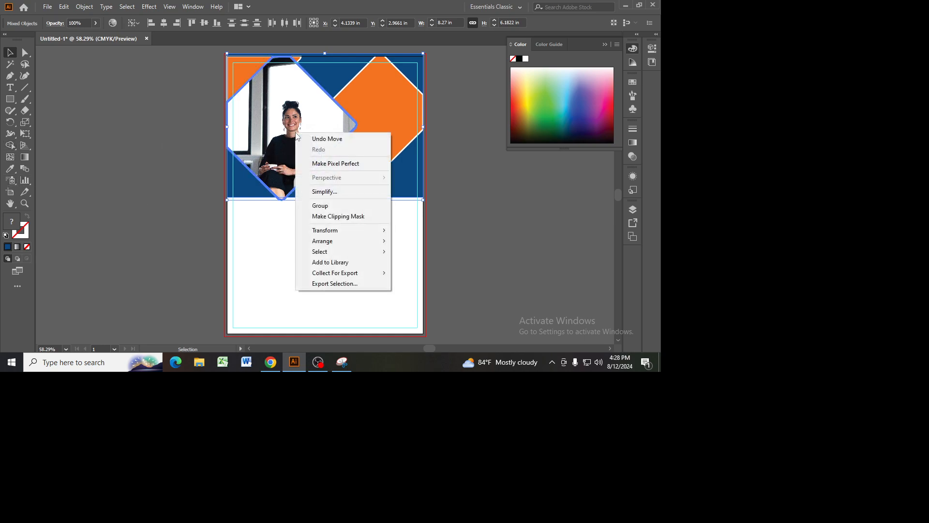
left_click(434, 239)
right_click(302, 132)
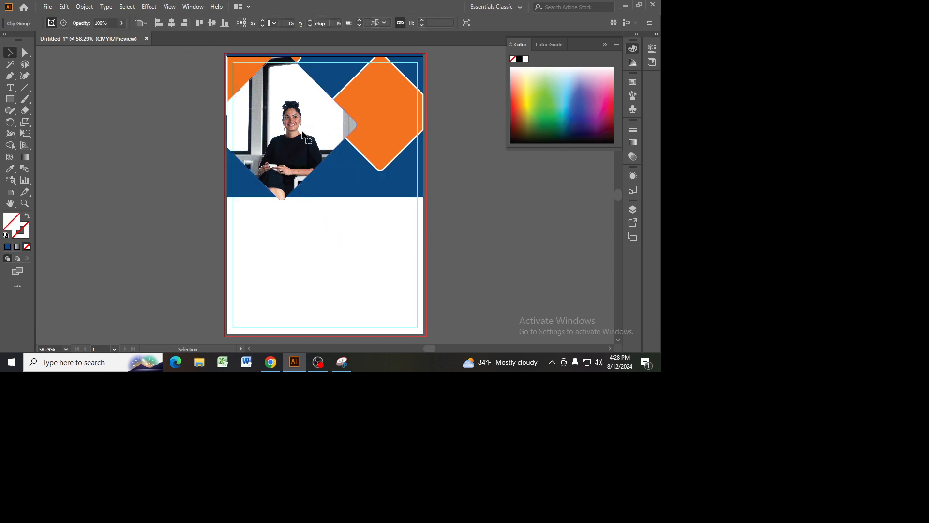
left_click(332, 213)
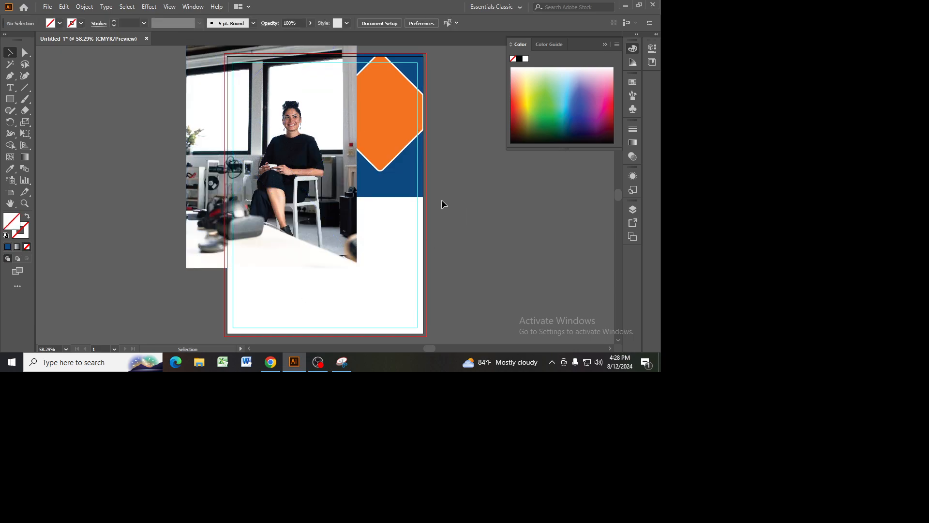
left_click_drag(242, 202, 605, 337)
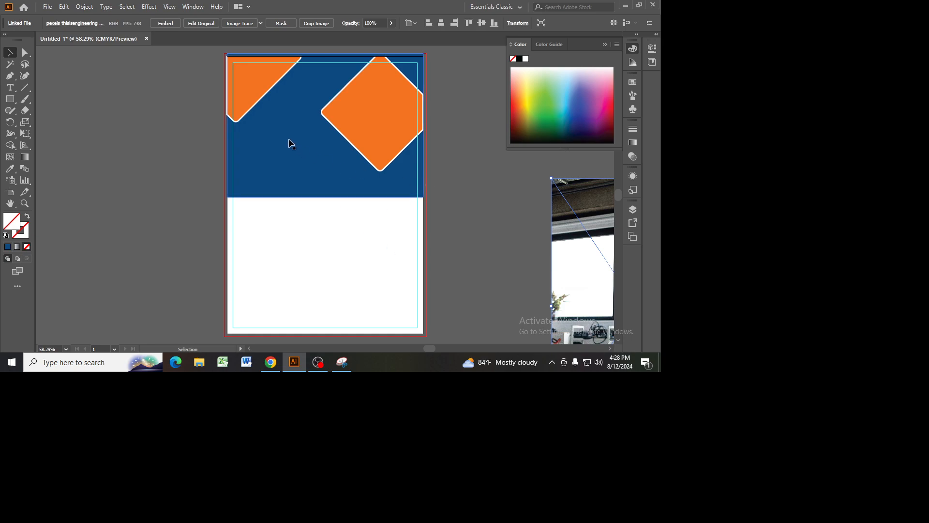
Step: Fill the released, unfilled diamond with light blue, selecting it in Outline view and returning to Preview
key("ctrl+y")
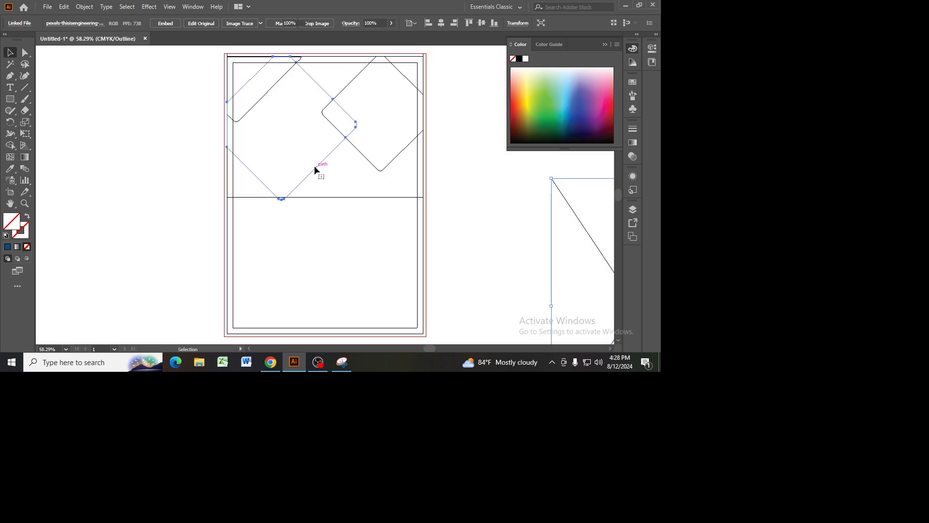
left_click(315, 167)
double_click(14, 223)
left_click(527, 124)
left_click(637, 120)
key("ctrl+y")
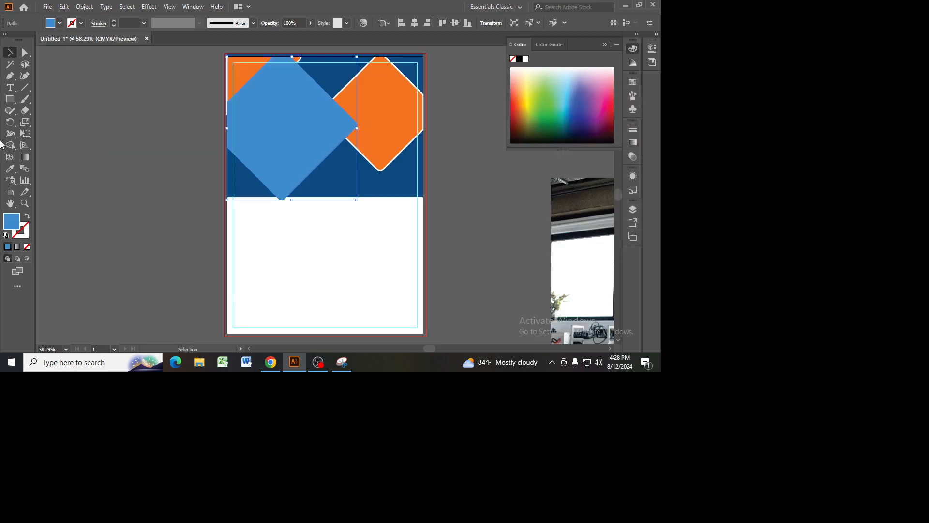
Step: Remove the header background's lower-left corner beside the light blue diamond and the diamond's tip below the header with the Shape Builder
left_click(317, 215)
left_click(301, 142)
left_click(380, 182, "shift")
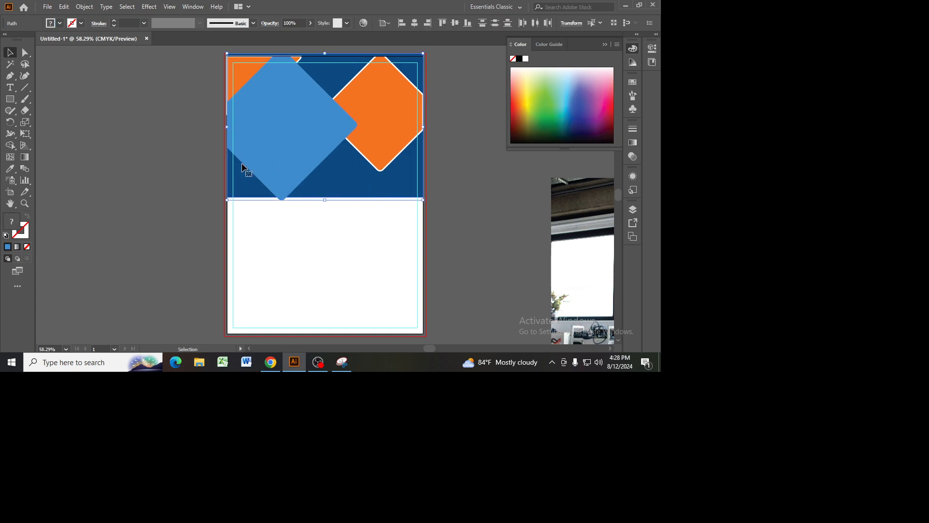
left_click(10, 145)
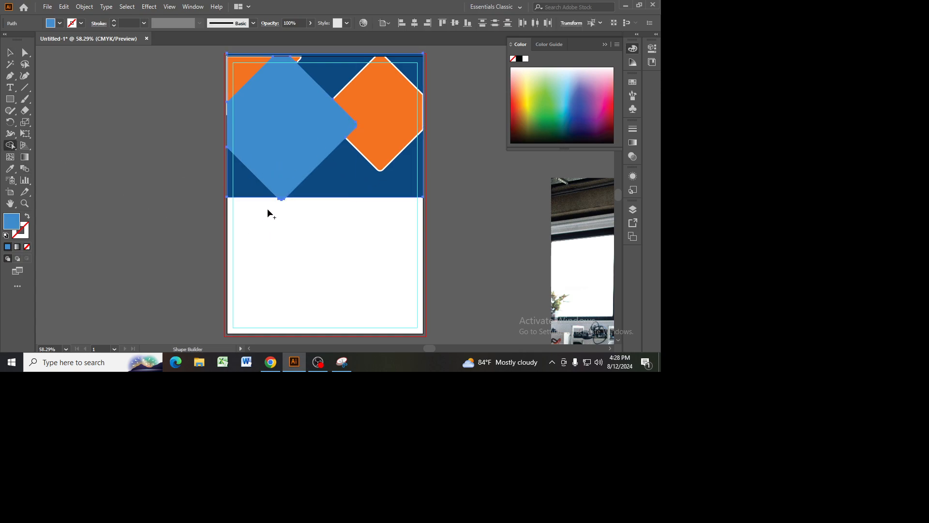
left_click(238, 183, "alt")
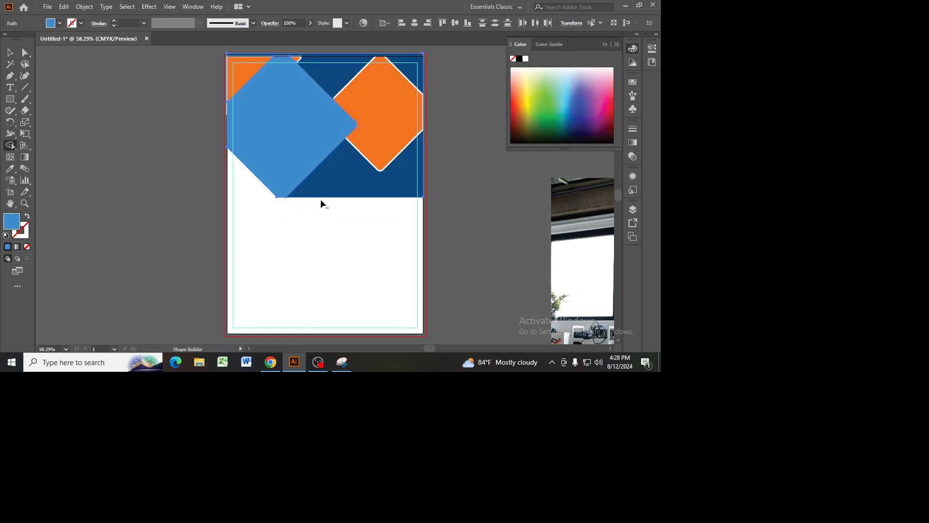
left_click(9, 53)
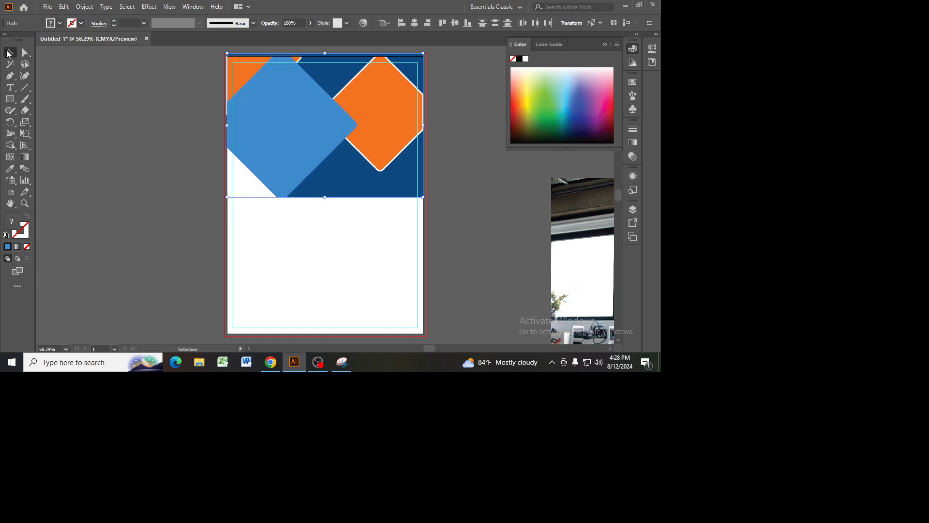
left_click(347, 319)
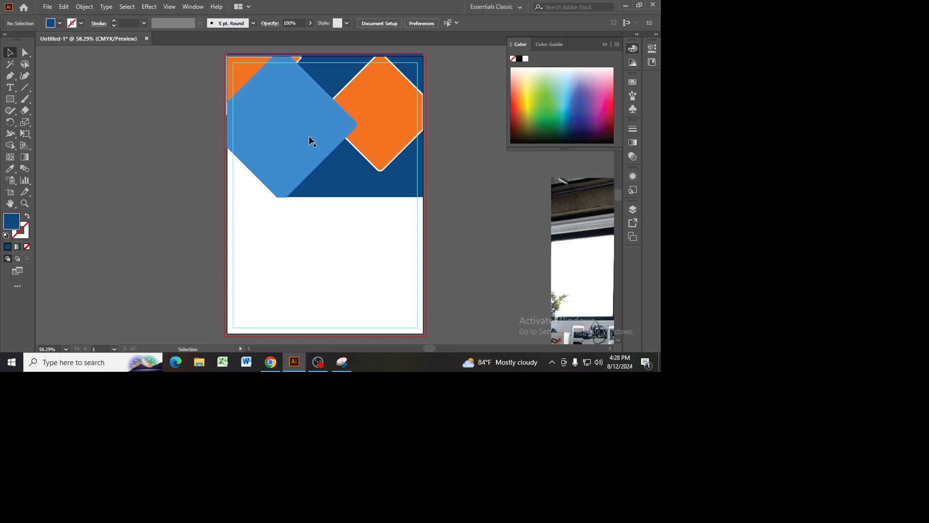
Step: Move the light blue diamond down to inspect the header background behind it, and undo the move
left_click(281, 106)
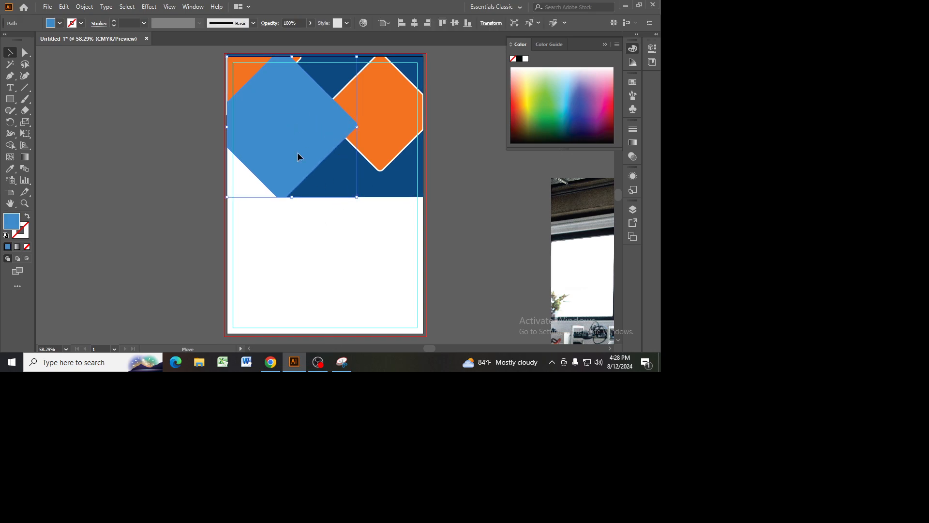
left_click_drag(298, 126, 293, 216)
key("a")
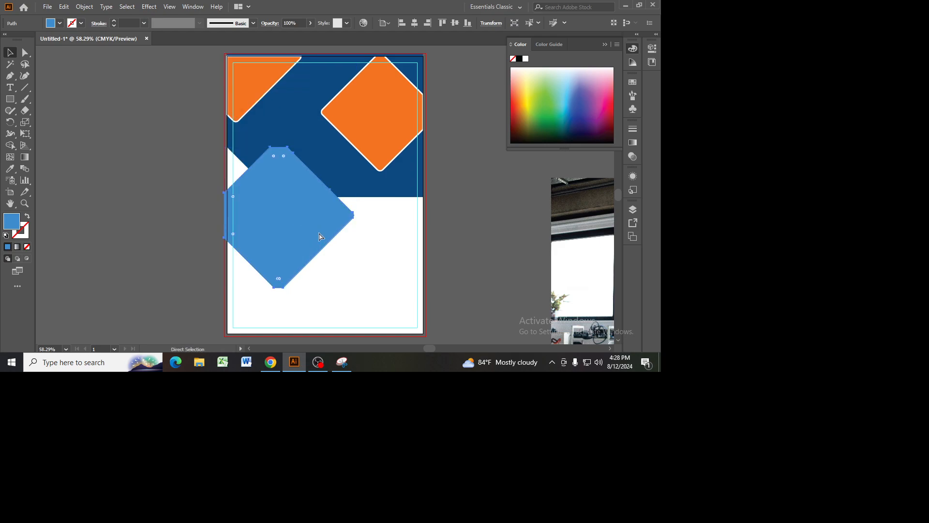
key("ctrl+z")
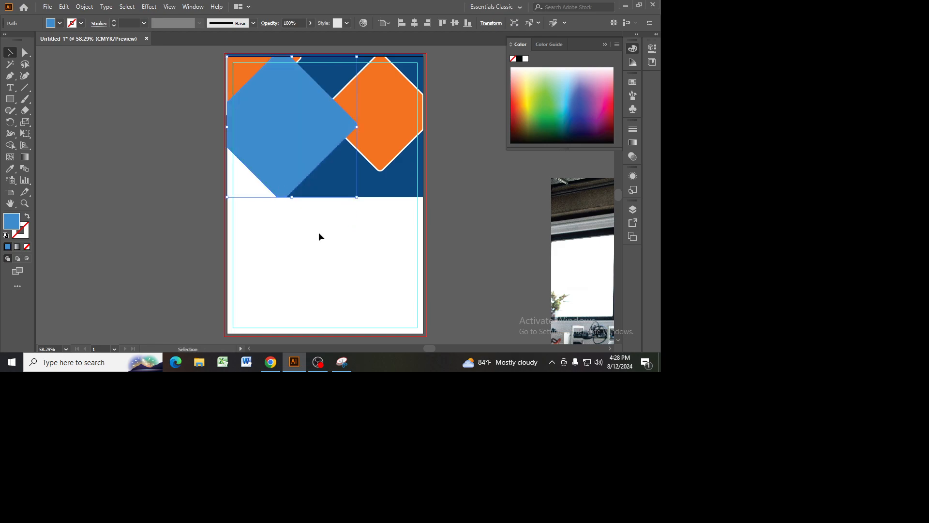
key("v")
Step: Try subtracting the light blue diamond from the dark blue header background with Pathfinder's Minus Front, and undo it
left_click(381, 195)
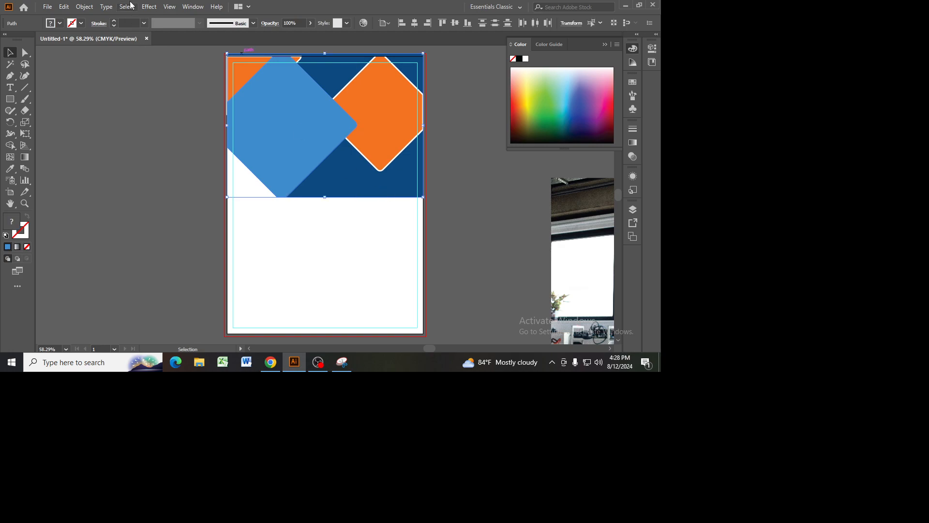
left_click(193, 7)
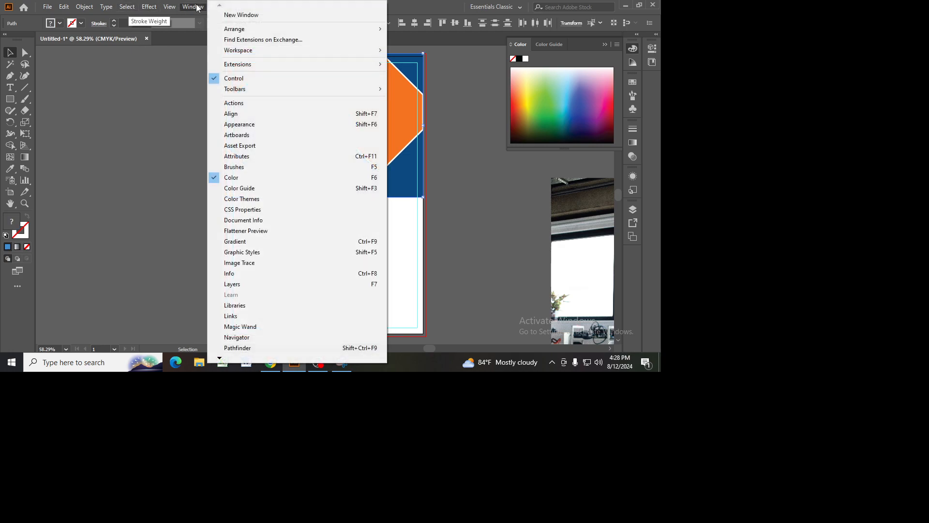
left_click(239, 348)
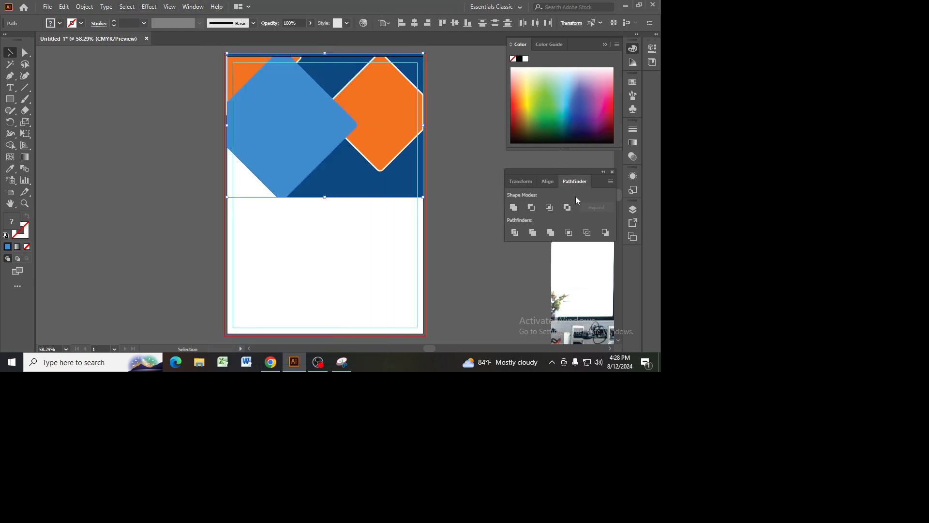
left_click(532, 207)
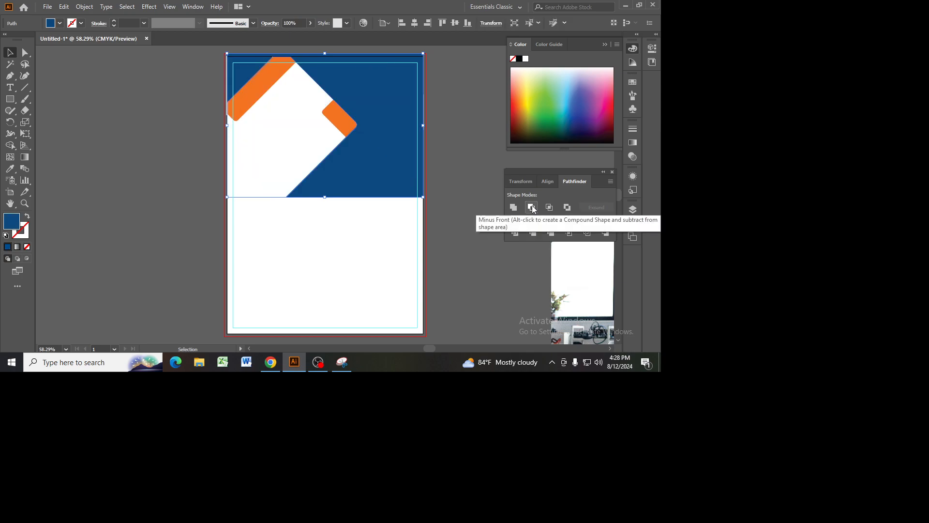
key("ctrl+z")
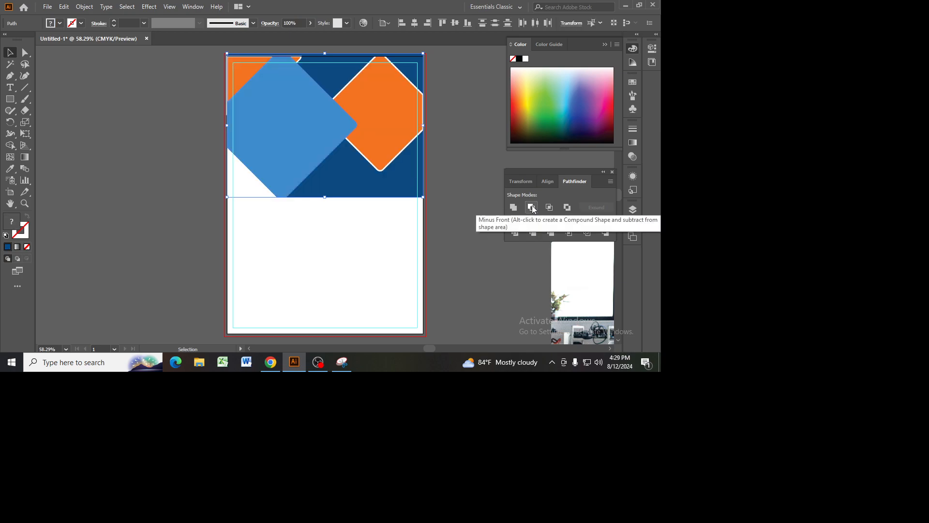
Step: Try Pathfinder's Trim and Divide on the light blue diamond and the header background, undoing each attempt
left_click(534, 236)
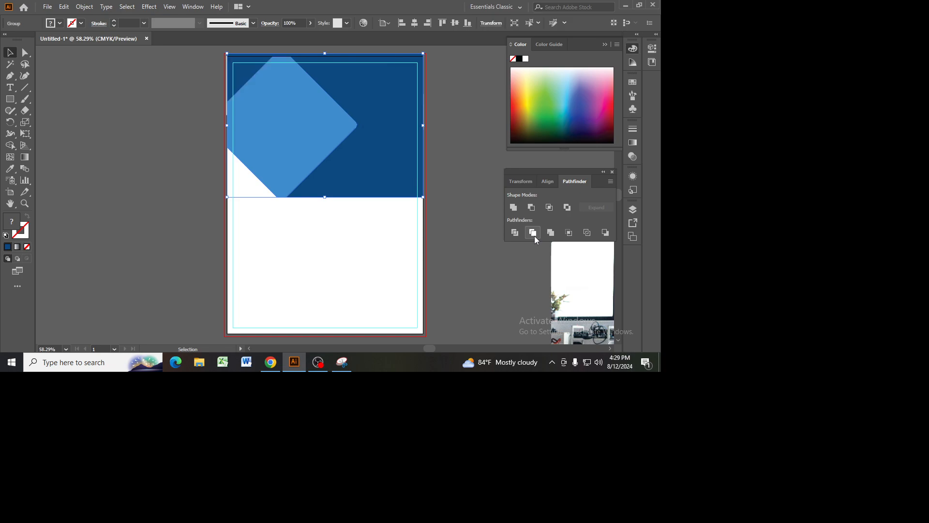
key("ctrl+z")
left_click(487, 247)
left_click(288, 138)
left_click(394, 196, "shift")
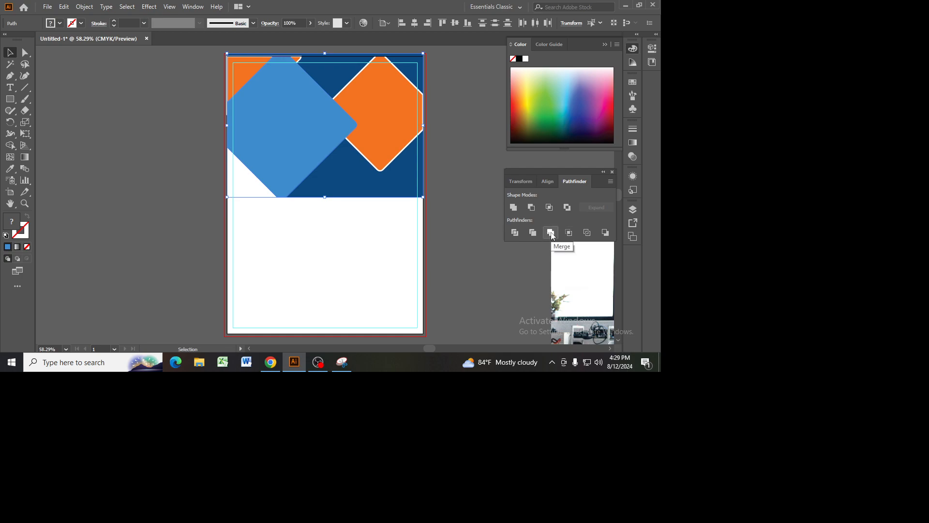
left_click(516, 233)
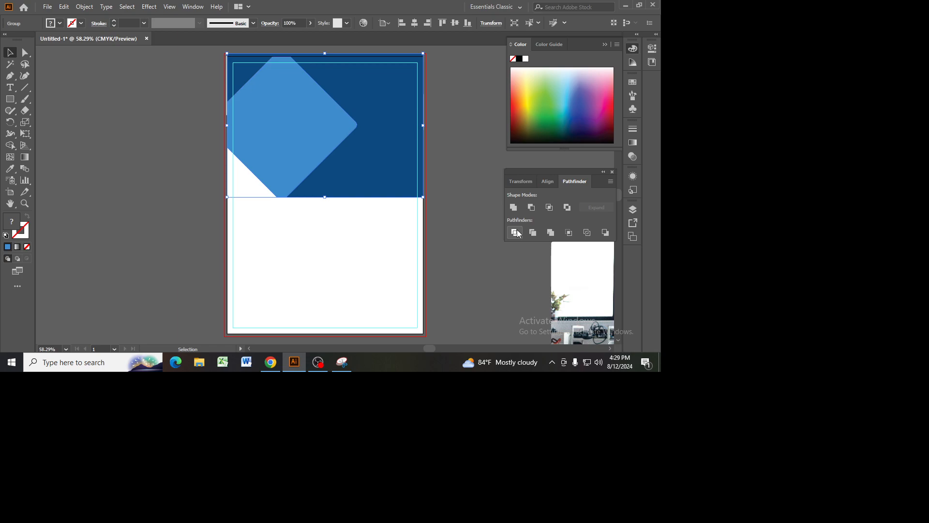
key("ctrl+z")
Step: Move the right orange diamond down to the artboard's lower-right edge and the upper-left orange triangle off the artboard's left side
left_click(405, 107)
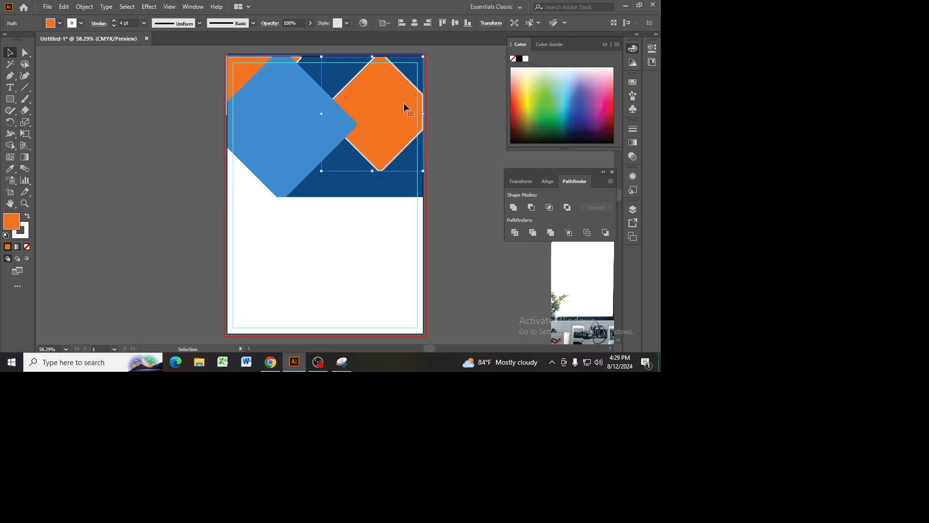
left_click_drag(386, 114, 443, 276)
left_click(242, 71)
left_click_drag(242, 73, 142, 121)
Step: Trim the header background against the light blue diamond using Pathfinder, leaving the orange shapes out of the selection
left_click(330, 125, "shift")
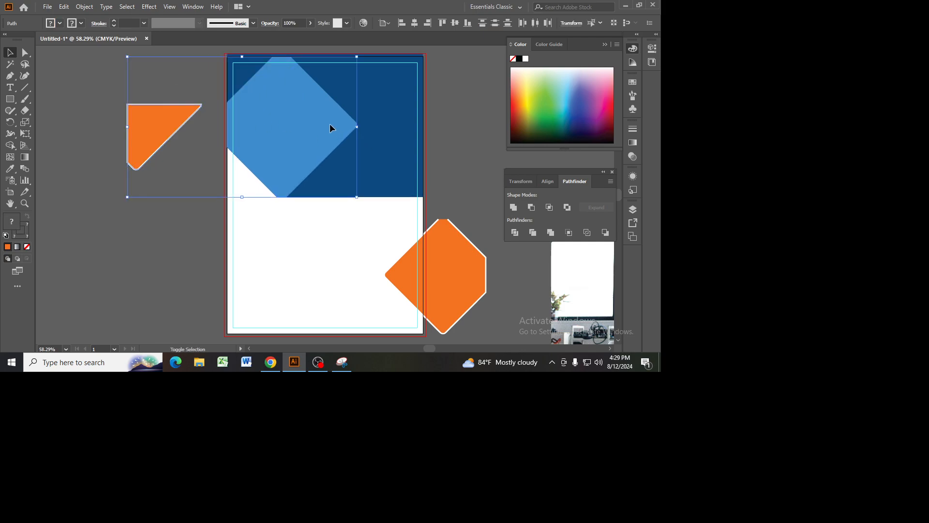
left_click(398, 137)
left_click(280, 119)
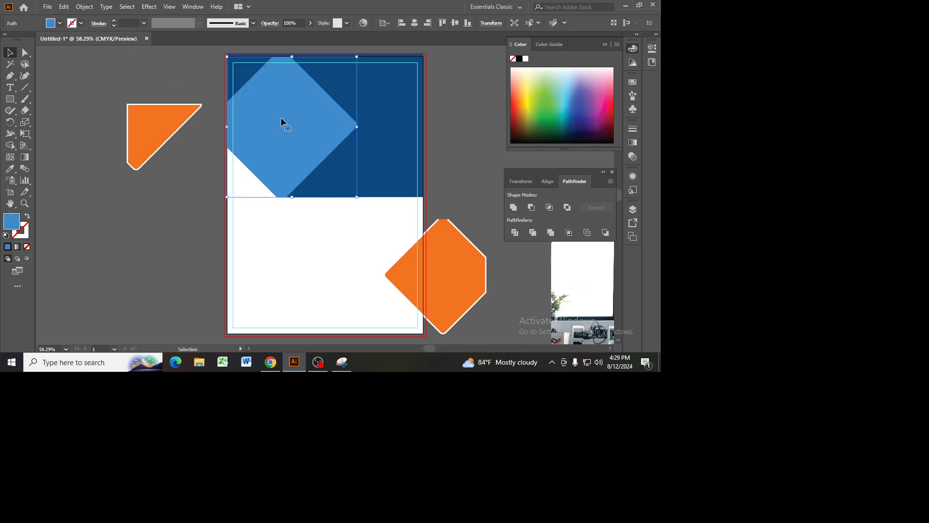
left_click(404, 120, "shift")
left_click(533, 232)
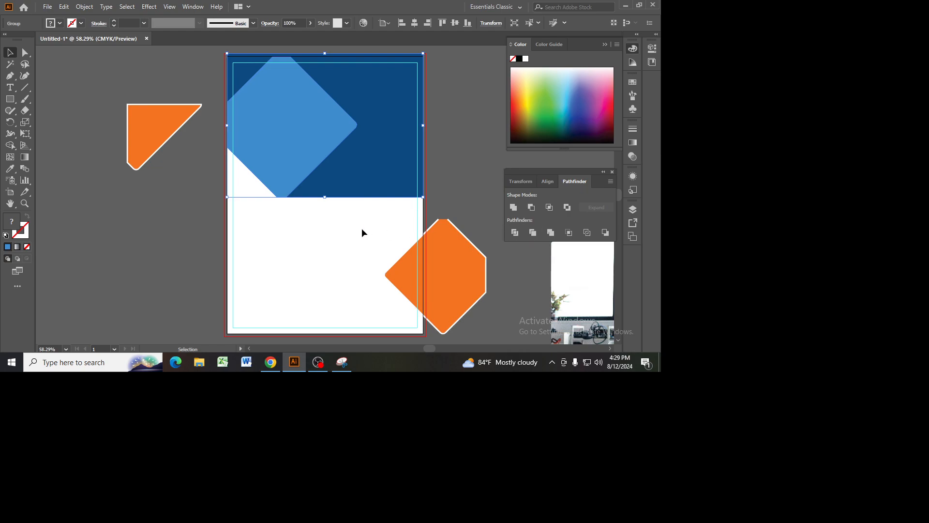
Step: Ungroup the trimmed header background and light blue diamond, leaving isolation mode first
double_click(299, 131)
left_click(327, 245)
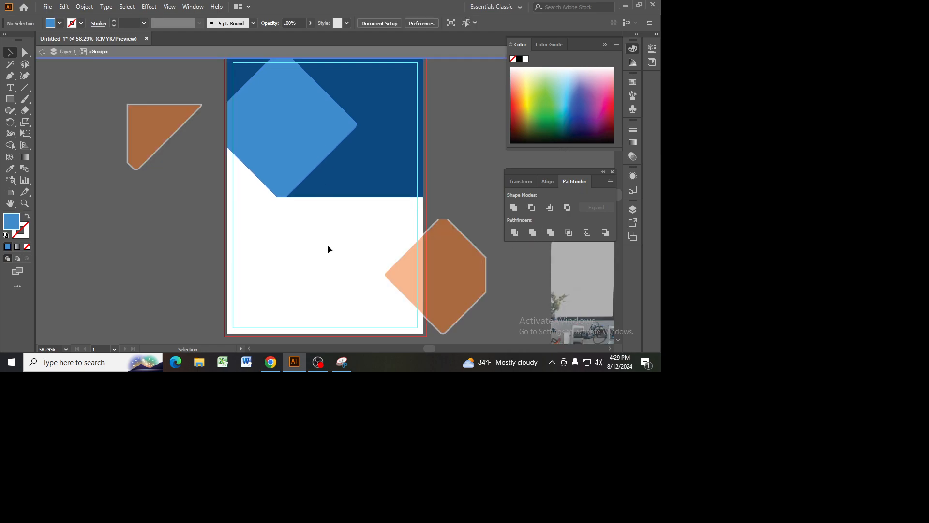
double_click(332, 233)
left_click(300, 126)
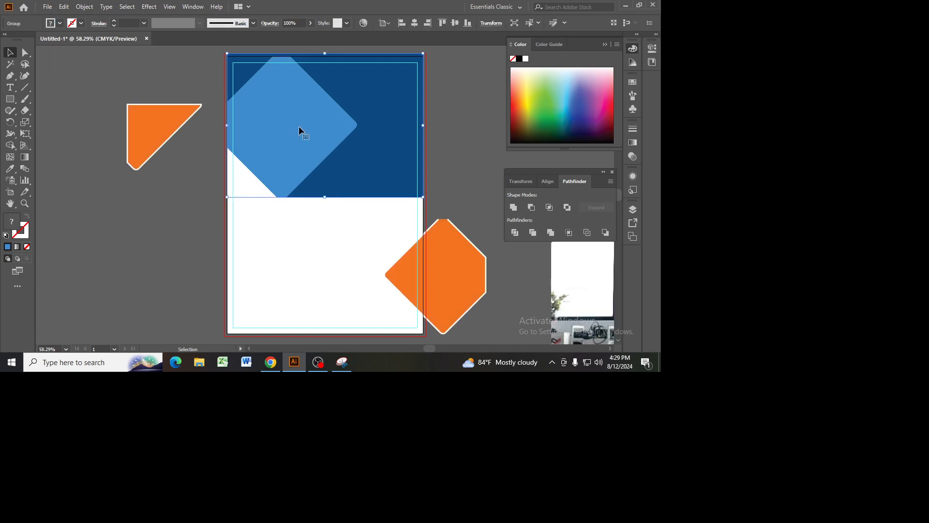
right_click(299, 127)
left_click(339, 197)
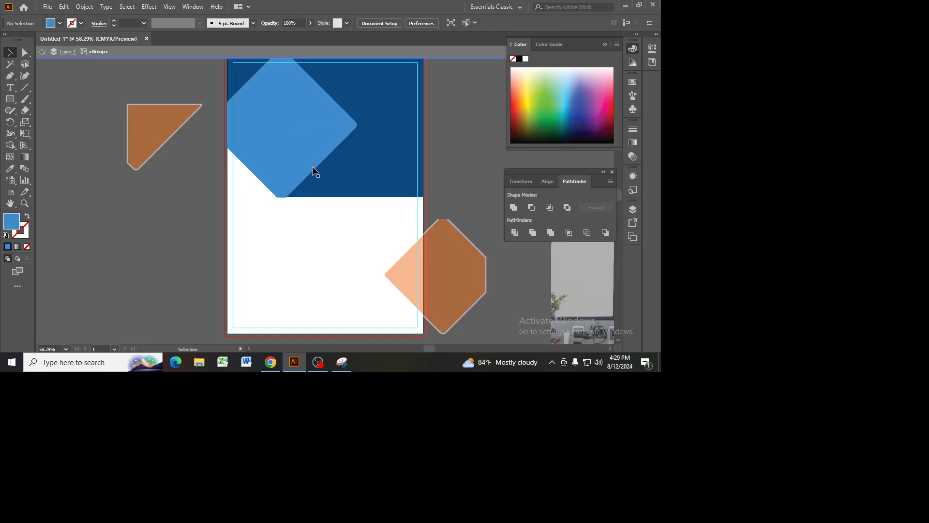
double_click(332, 284)
left_click(306, 139)
right_click(306, 139)
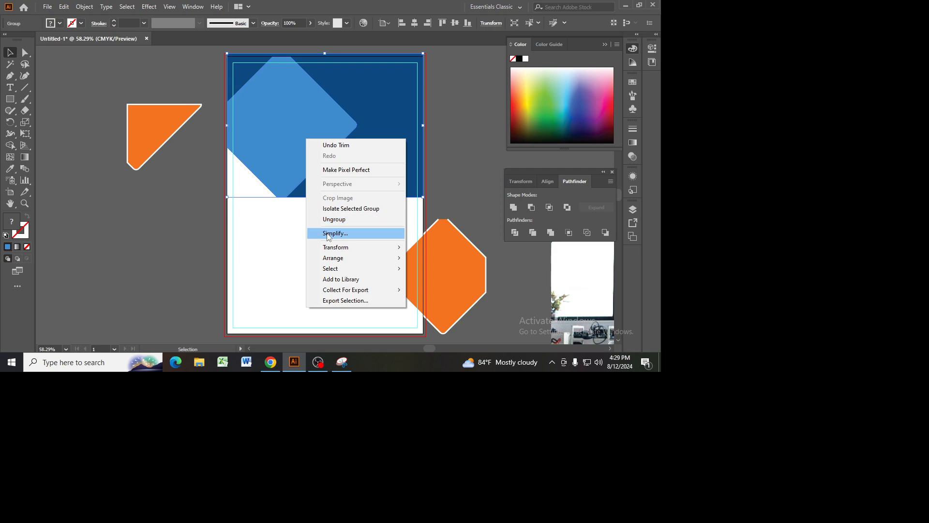
left_click(327, 234)
Step: Shift the light blue diamond slightly left and select the header background separately to check its cutout
left_click(298, 143)
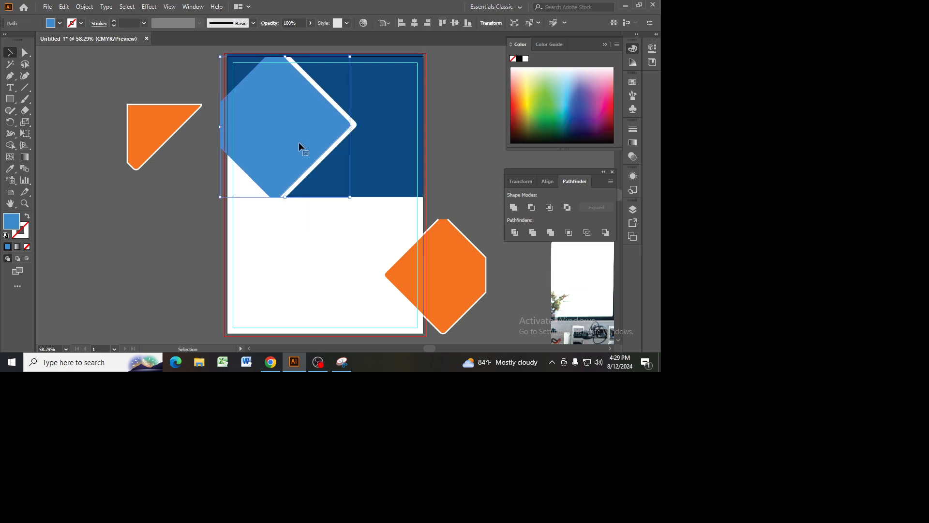
left_click_drag(299, 143, 300, 143)
left_click(242, 65)
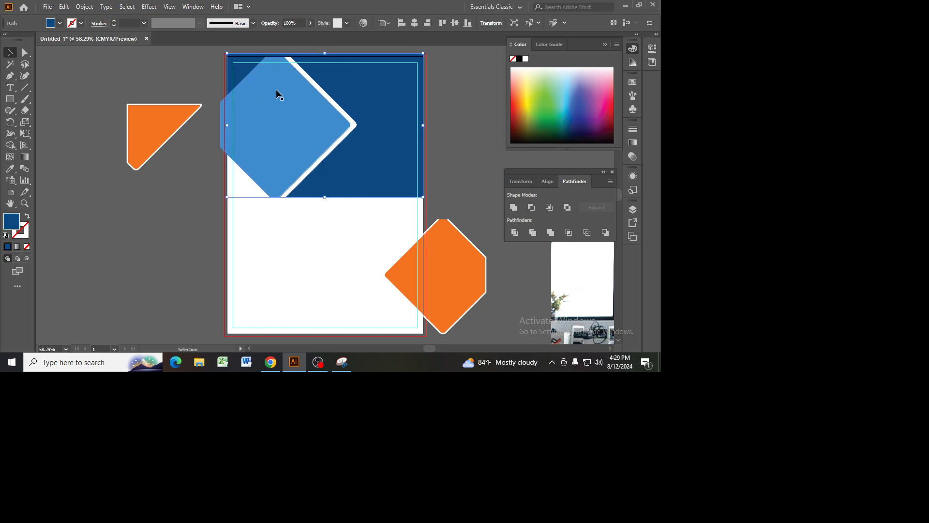
left_click(267, 321)
right_click(352, 85)
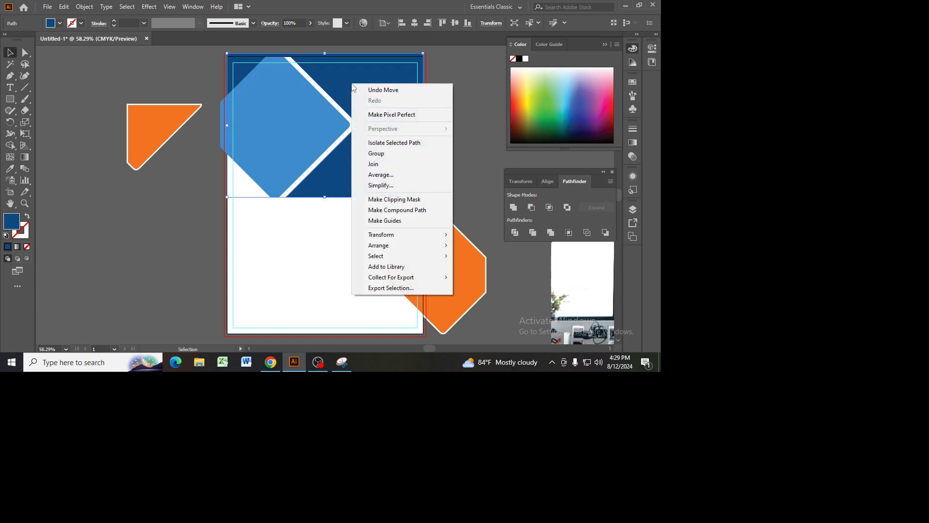
left_click(316, 228)
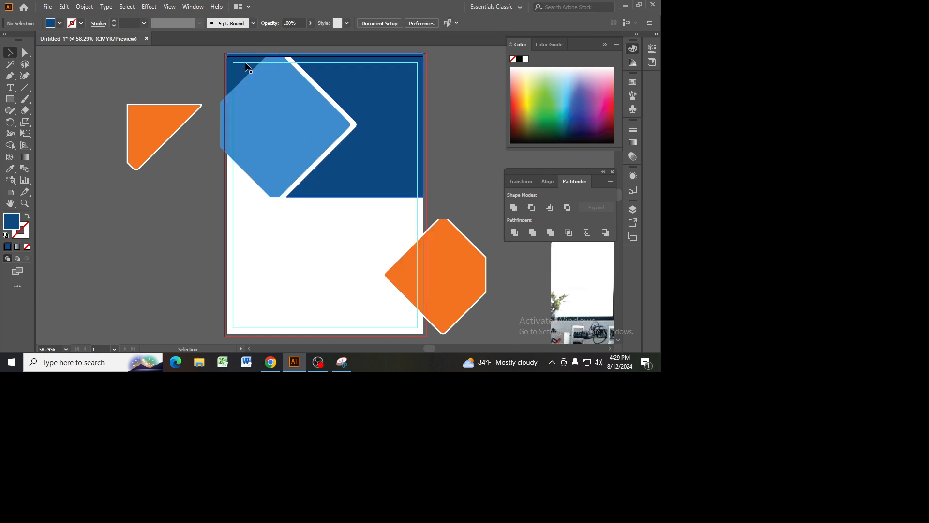
Step: Bring the orange triangle back onto the page and move the light blue diamond down, clear of the header's cutout
left_click_drag(164, 112, 311, 183)
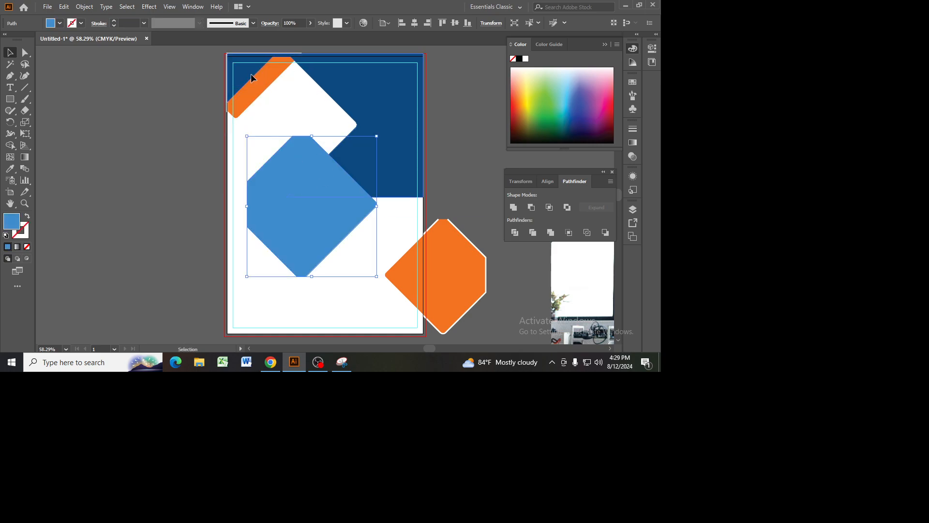
left_click(260, 86)
left_click_drag(261, 87, 305, 129)
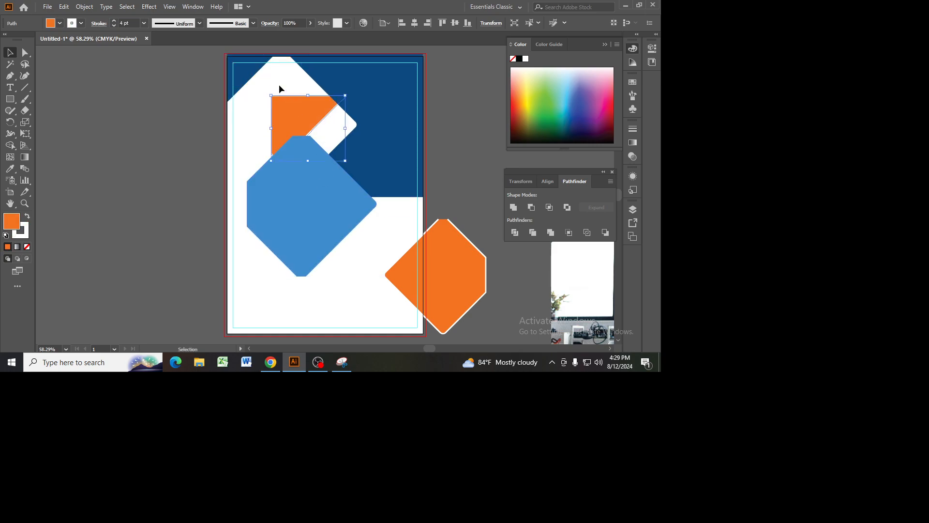
left_click(339, 73)
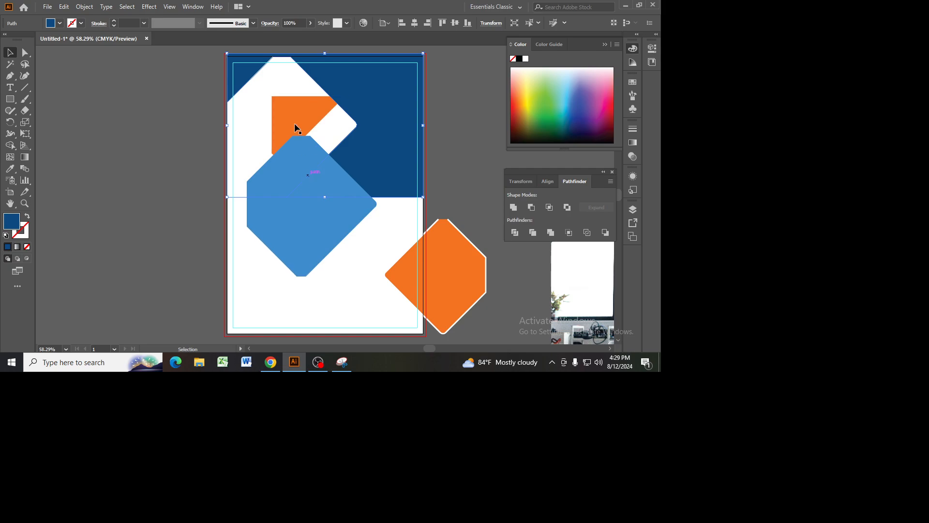
Step: Position the orange triangle in the header's upper-left corner and bring it to the front
mouse_move(286, 99)
left_mouse_down()
mouse_move(275, 107)
mouse_move(262, 83)
left_mouse_up()
right_click(261, 84)
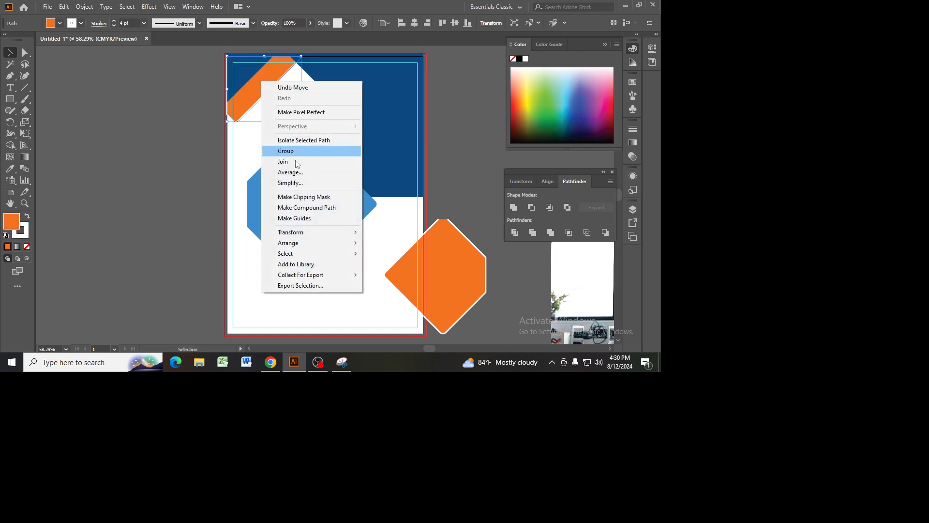
mouse_move(315, 243)
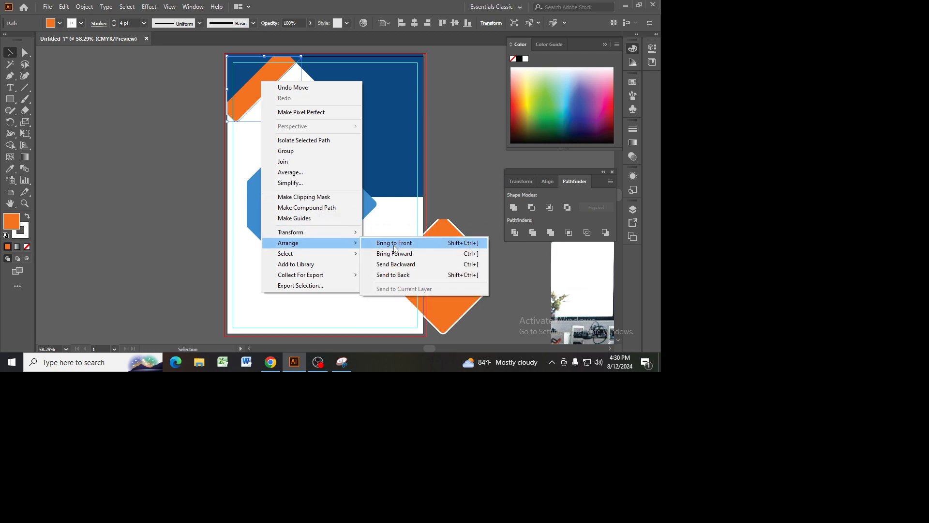
left_click(389, 243)
left_click(187, 173)
Step: Move the light blue diamond back over the header's cutout and bring it in front of the orange triangle
left_click_drag(330, 221, 290, 140)
right_click(290, 139)
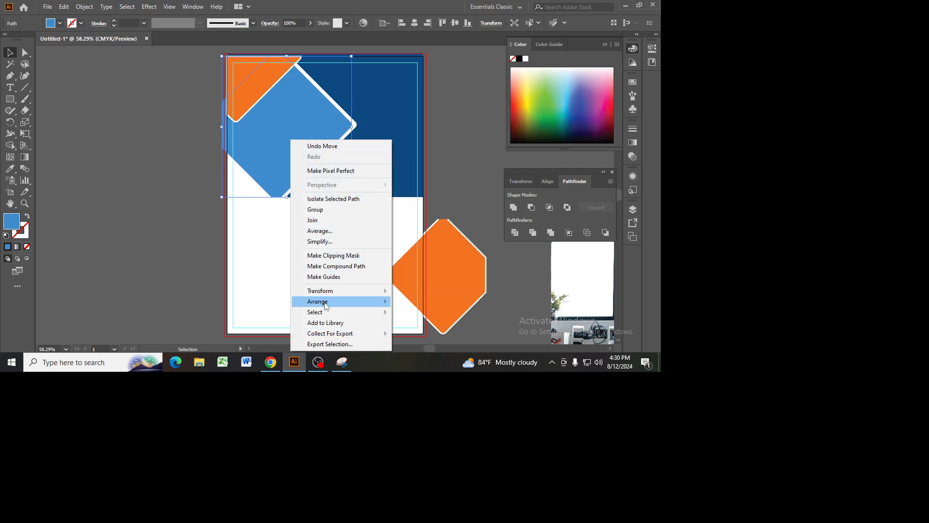
left_click(414, 302)
left_click(287, 122)
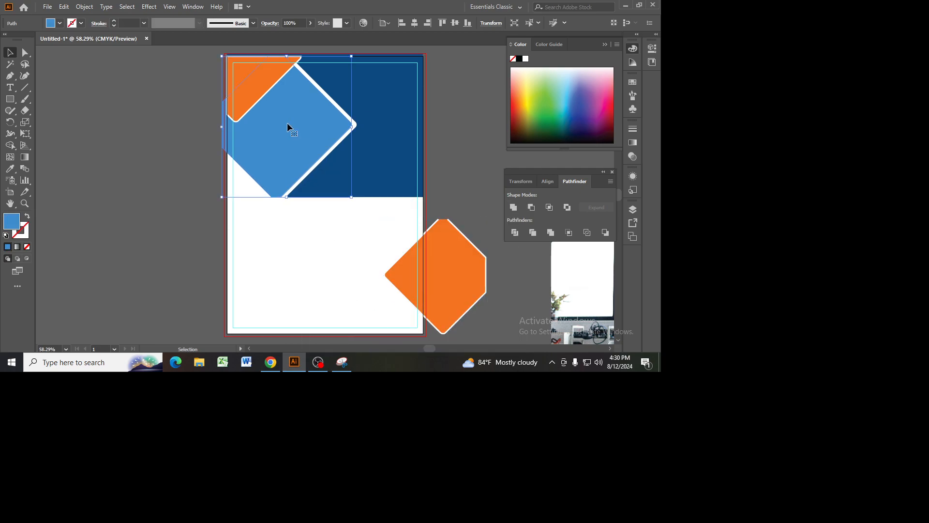
right_click(287, 122)
mouse_move(320, 285)
left_click(416, 285)
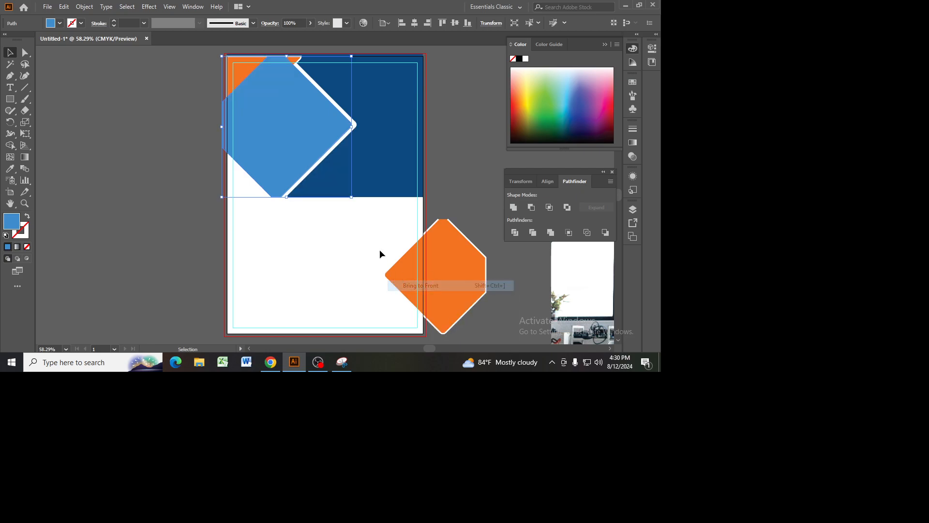
left_click(486, 170)
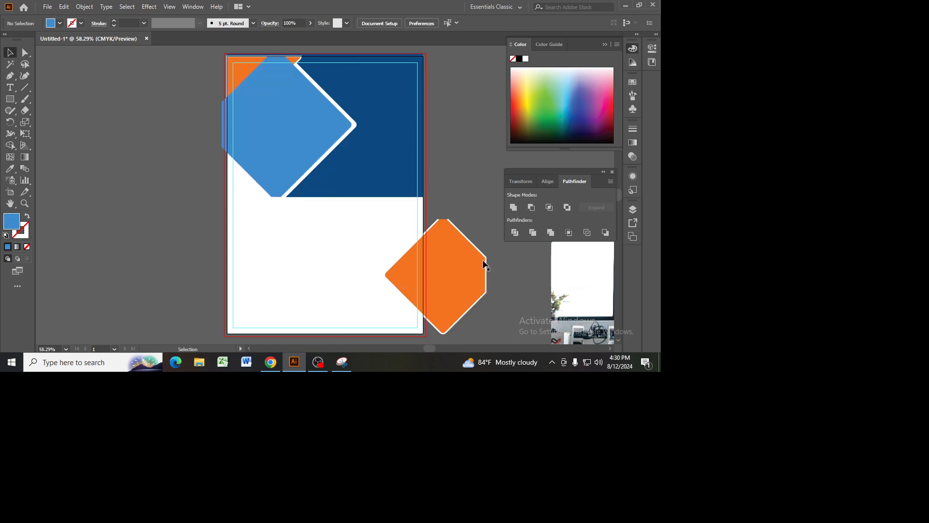
Step: Return the orange diamond to the header's upper-right side, overlapping the light blue diamond, and bring it to the front
left_click_drag(452, 264, 398, 139)
right_click(400, 143)
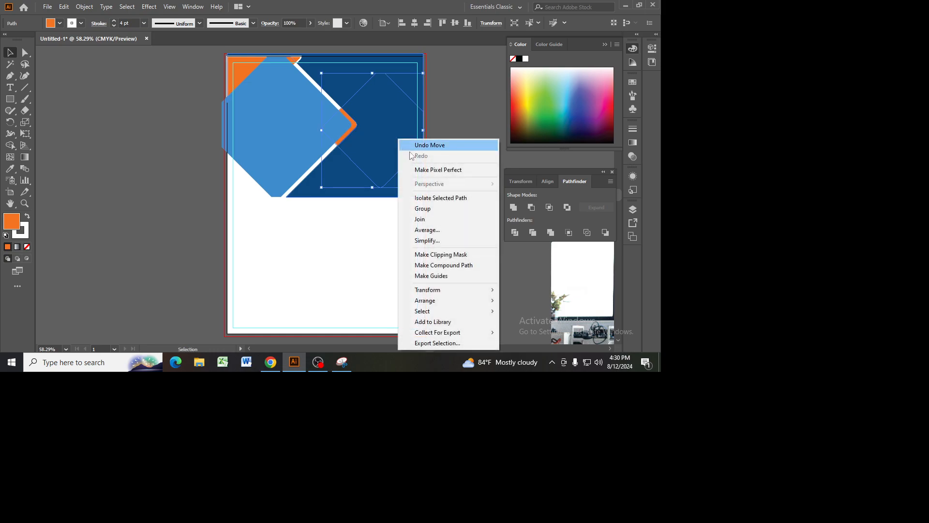
mouse_move(445, 303)
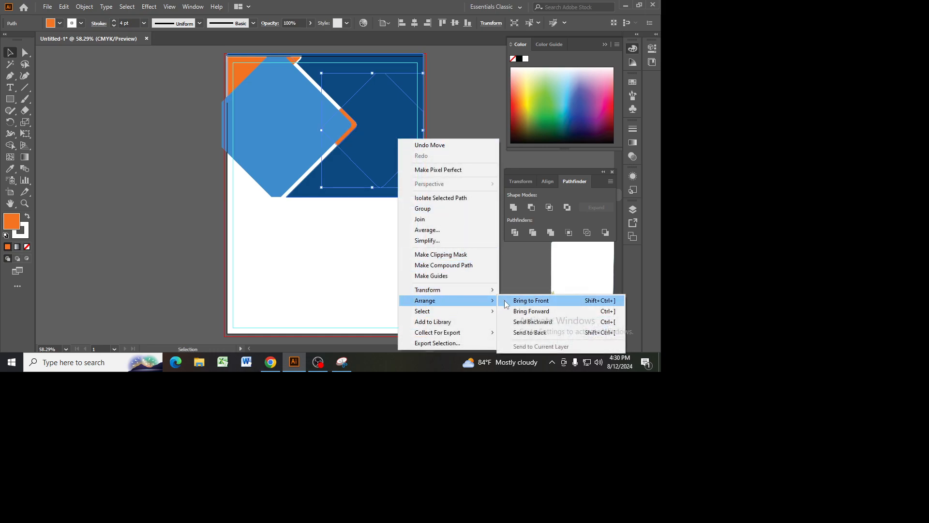
left_click(531, 301)
left_click(481, 230)
left_click_drag(388, 127, 387, 106)
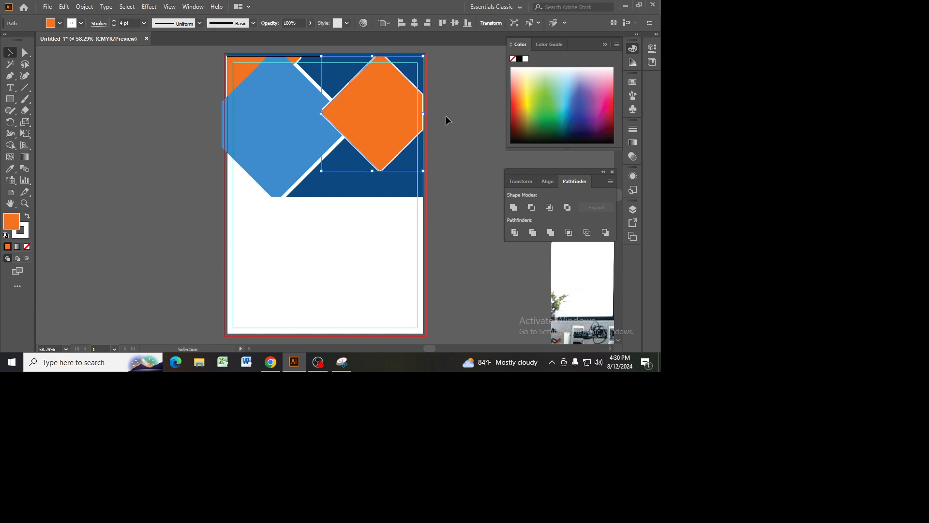
Step: Move the dark blue header background slightly down to meet the artboard's top edge
left_click(315, 56)
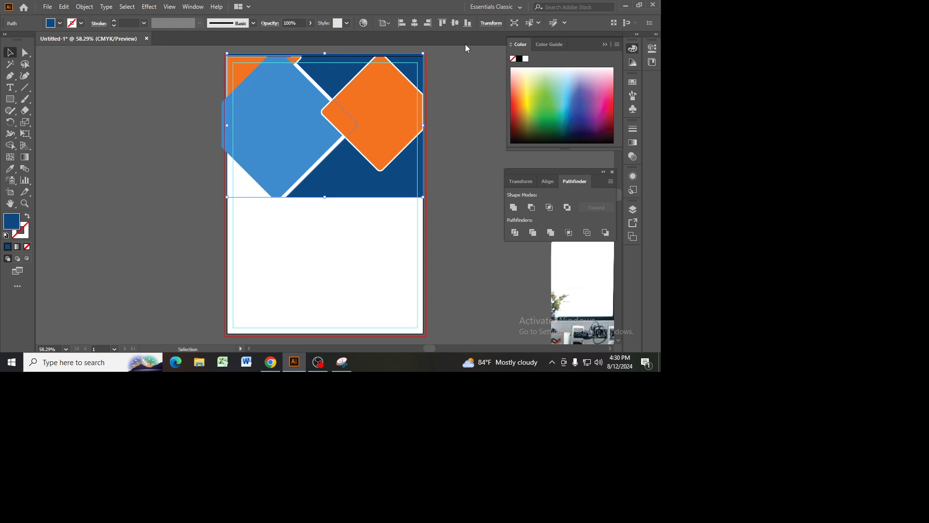
left_click_drag(389, 187, 389, 190)
left_click(460, 212)
left_click(341, 185)
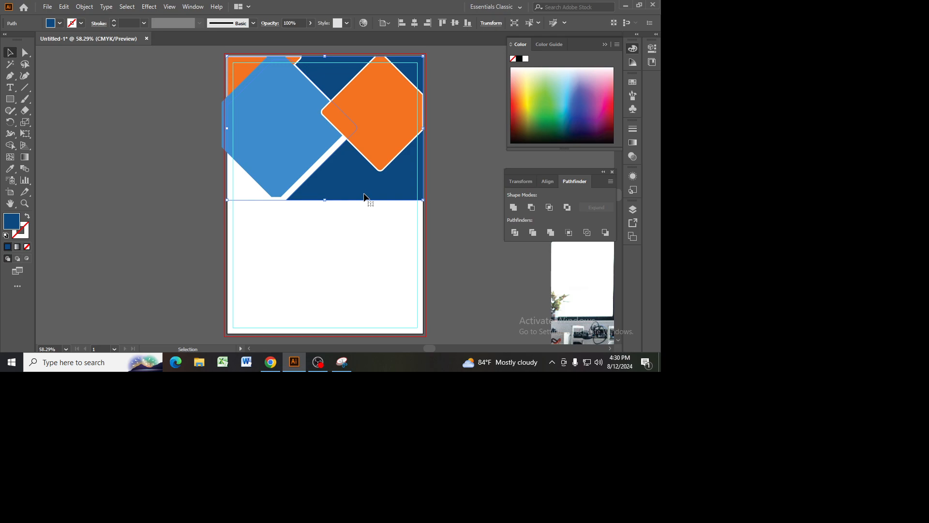
left_click(283, 131)
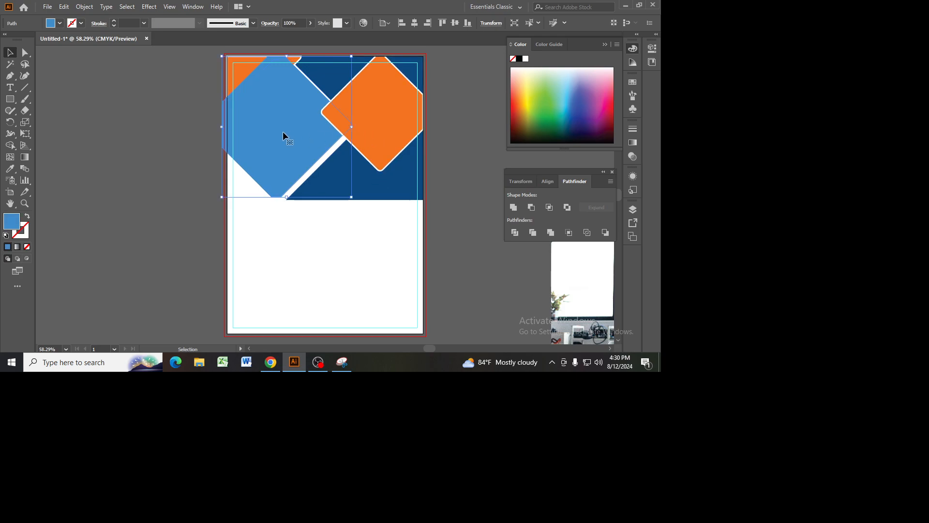
Step: Bring the light blue diamond to the front, above the orange diamond
left_click(393, 133)
left_click(279, 133)
right_click(279, 132)
mouse_move(308, 296)
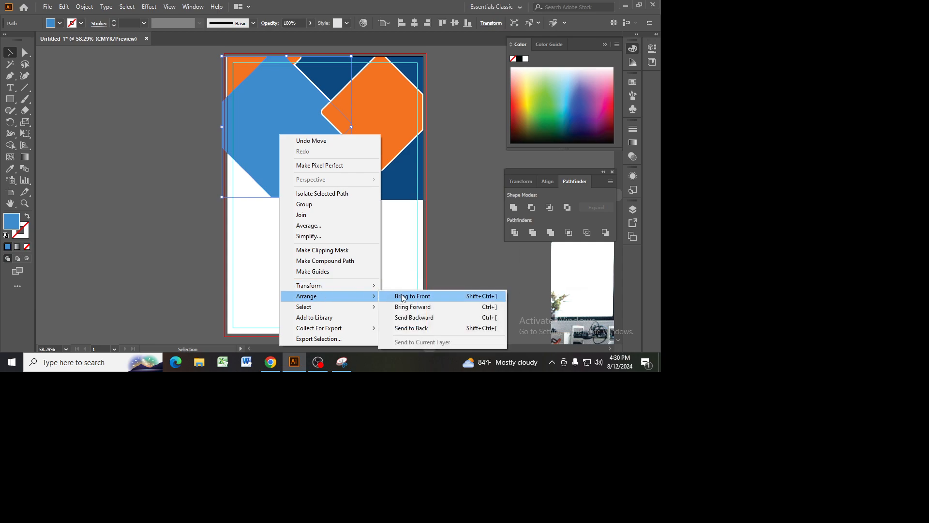
left_click(402, 295)
Step: Move the office photo behind the light blue diamond and crop it to the diamond's shape with a clipping mask
left_click_drag(585, 283, 219, 122)
left_click_drag(246, 226, 238, 223)
left_click(308, 154, "shift")
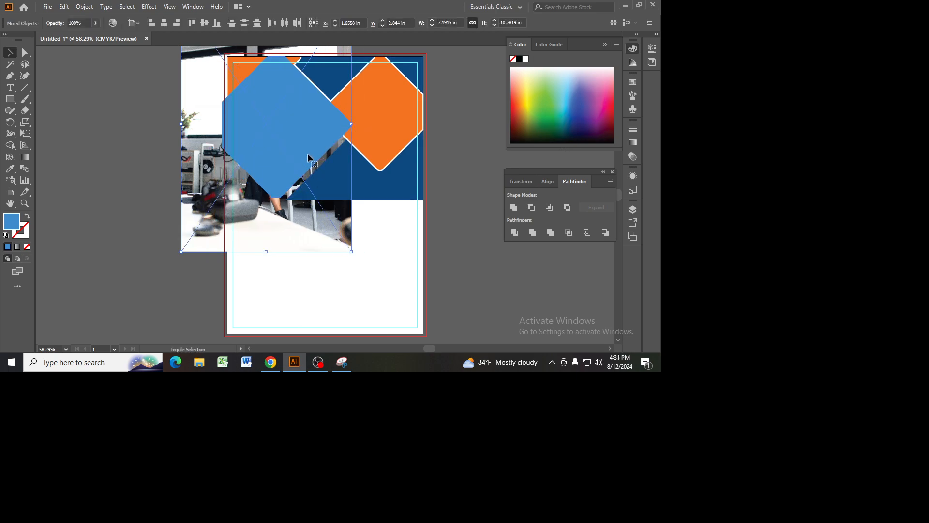
right_click(309, 157)
left_click(351, 238)
left_click(386, 288)
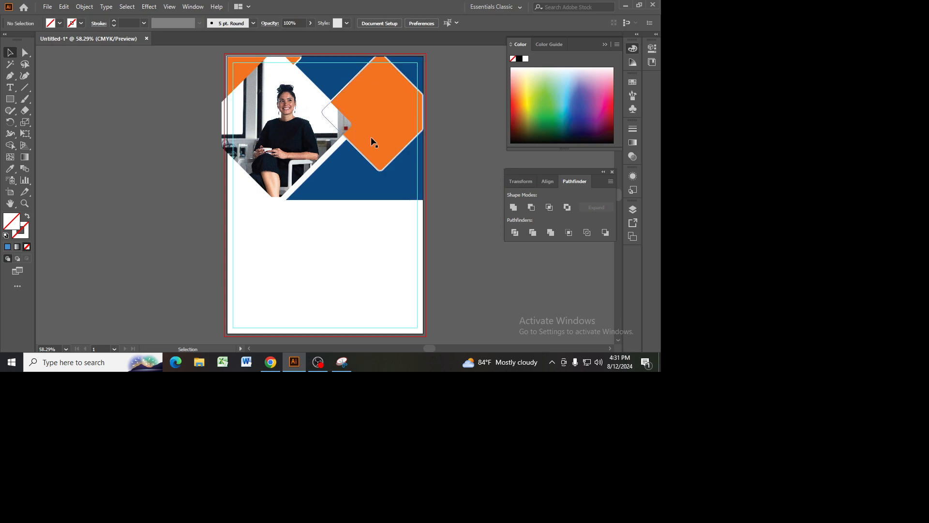
Step: Draw a rectangle with the header's dark blue fill in the flyer's empty lower half
left_click(377, 195)
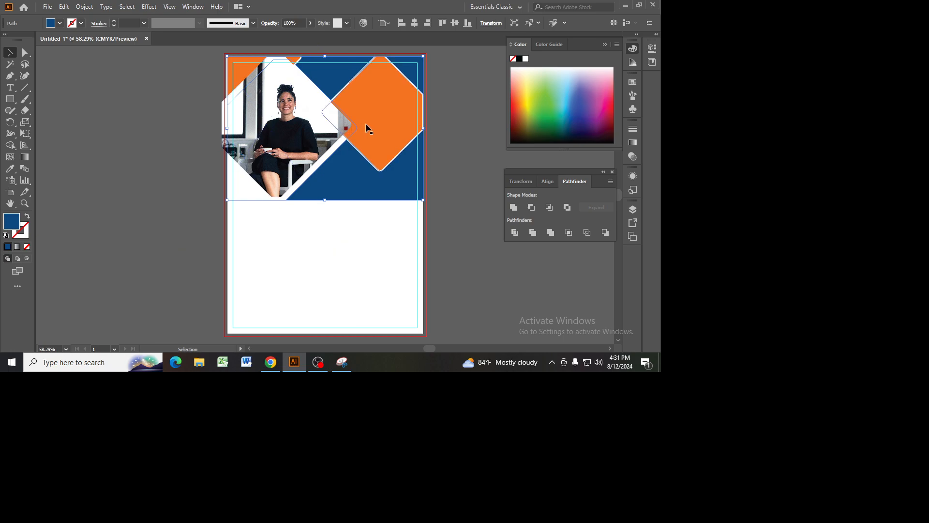
scroll(368, 128, "down", 2)
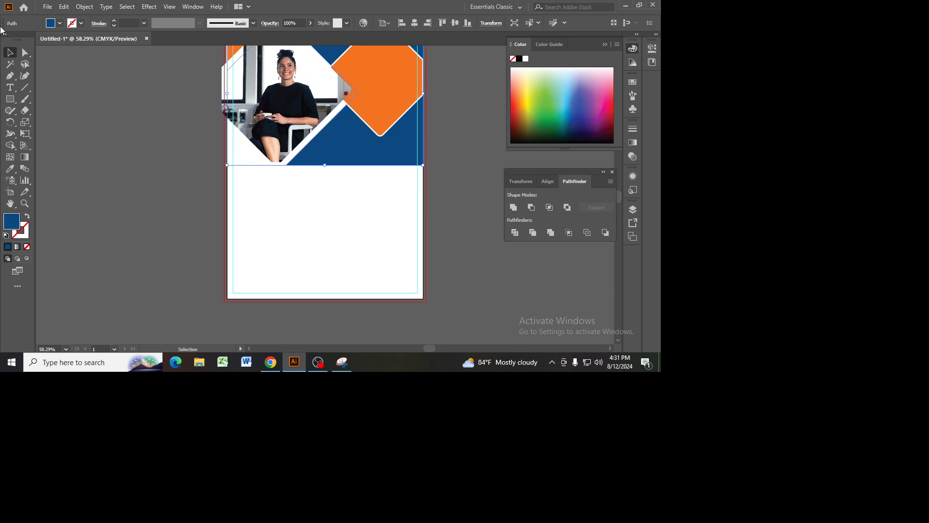
left_click(18, 99)
left_click(58, 99)
left_click_drag(306, 191, 409, 253)
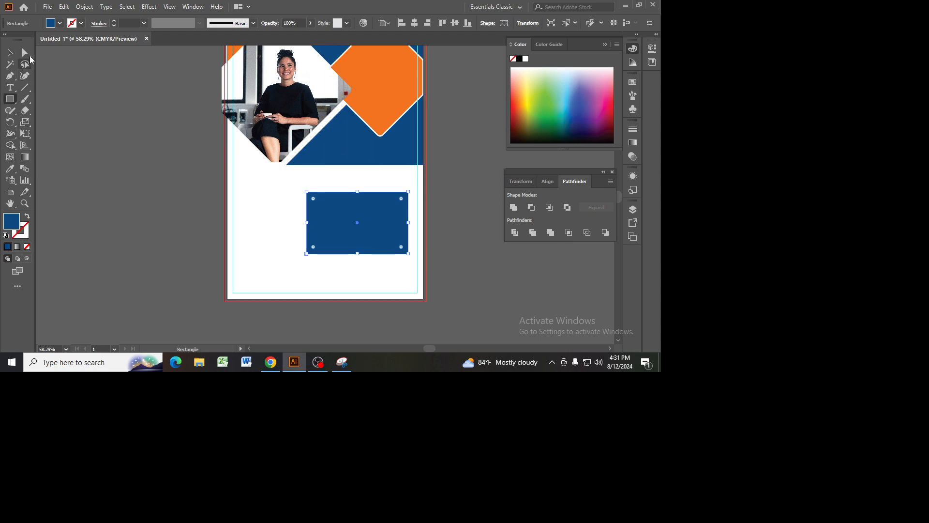
Step: Add an anchor point midway on the rectangle's left edge, pull it inward as a notch, and shift the lower-left corner inward
left_click(11, 76)
left_click(63, 87)
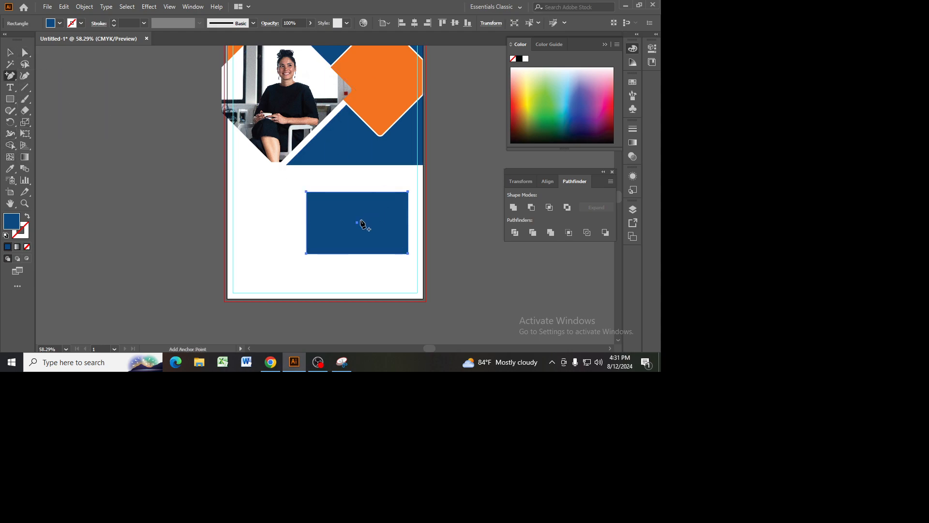
left_click(307, 223)
key("a")
left_click_drag(309, 225, 371, 225)
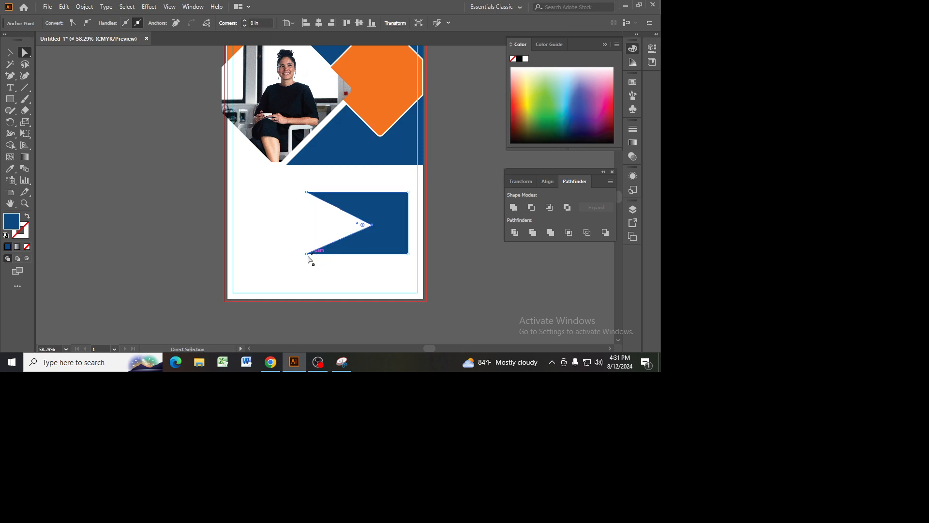
left_click_drag(308, 256, 348, 256)
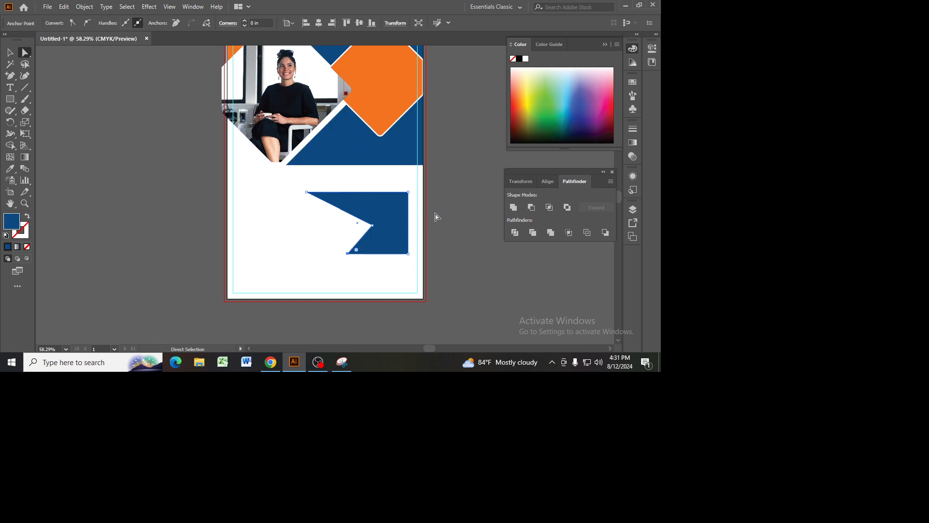
scroll(436, 216, "up", 4)
scroll(427, 291, "down", 2)
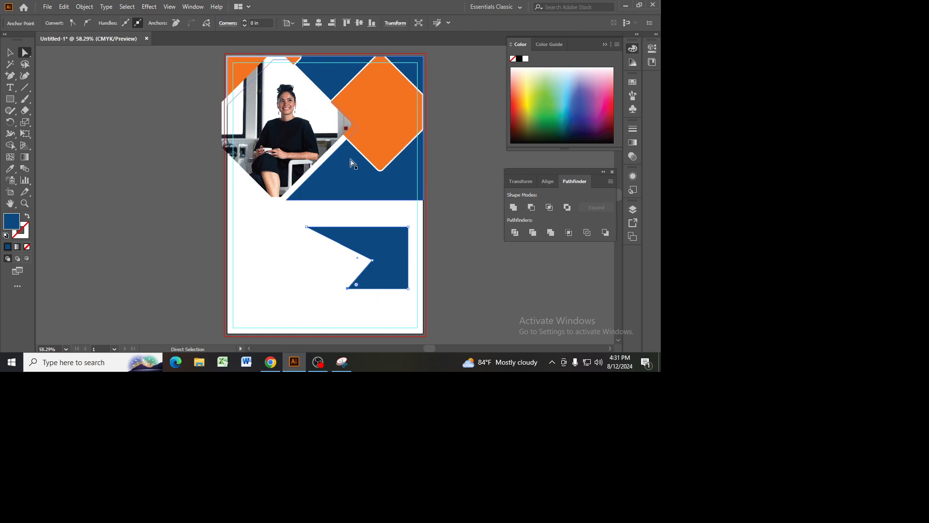
left_click(409, 194)
Step: Switch to the reference image in Chrome and capture only the front flyer with the Snipping Tool
left_click(271, 363)
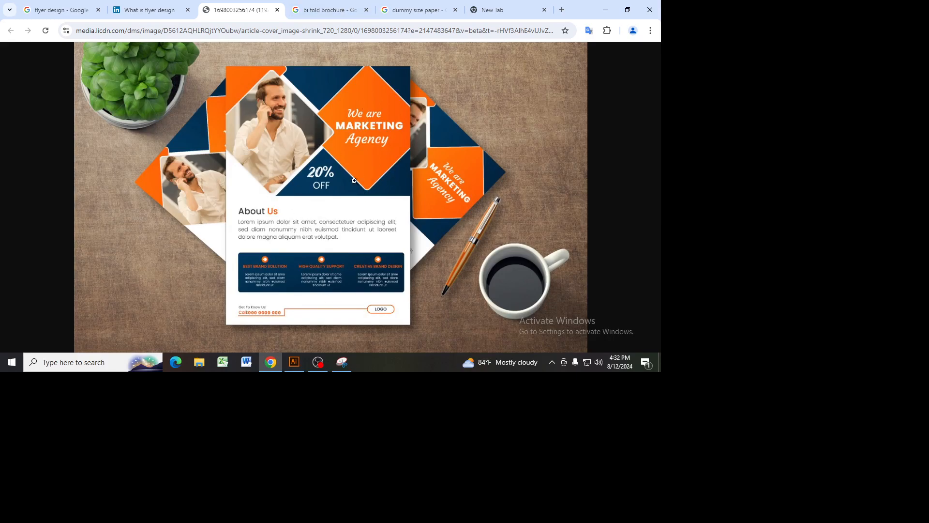
left_click(69, 372)
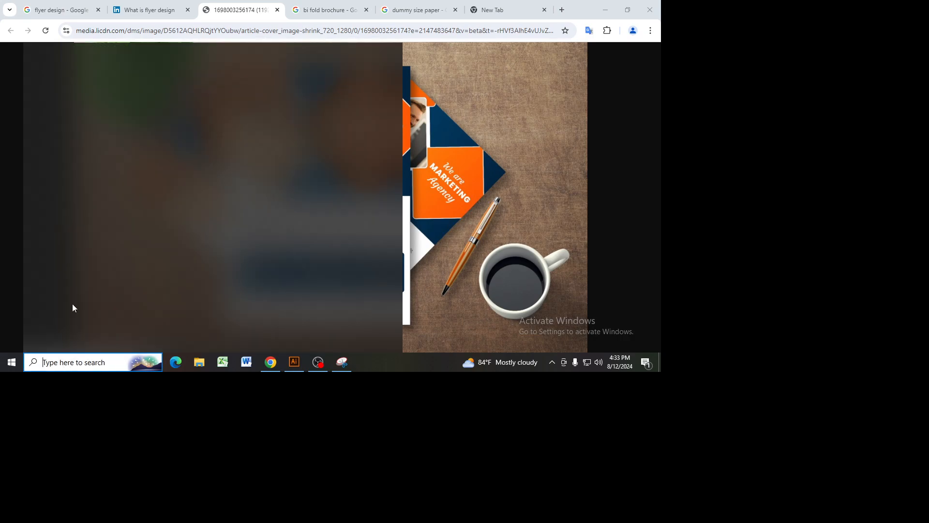
left_click(85, 176)
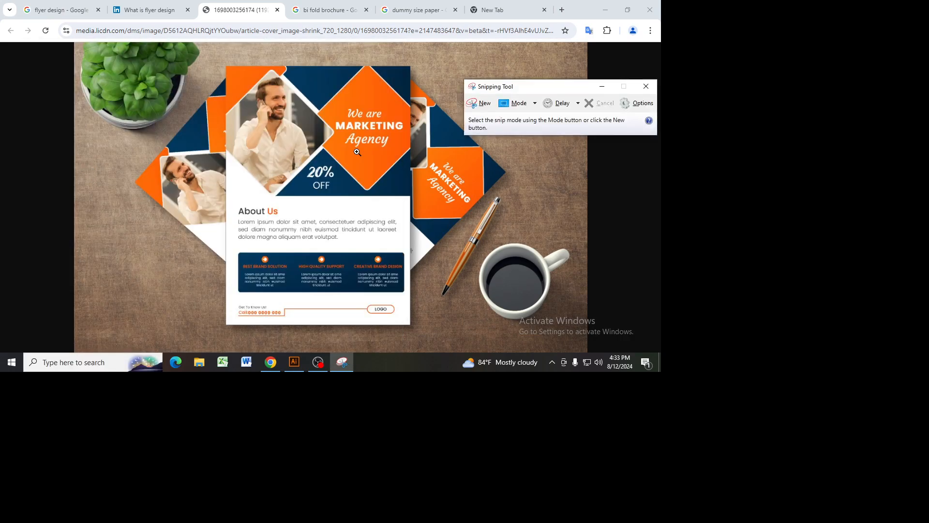
left_click(482, 103)
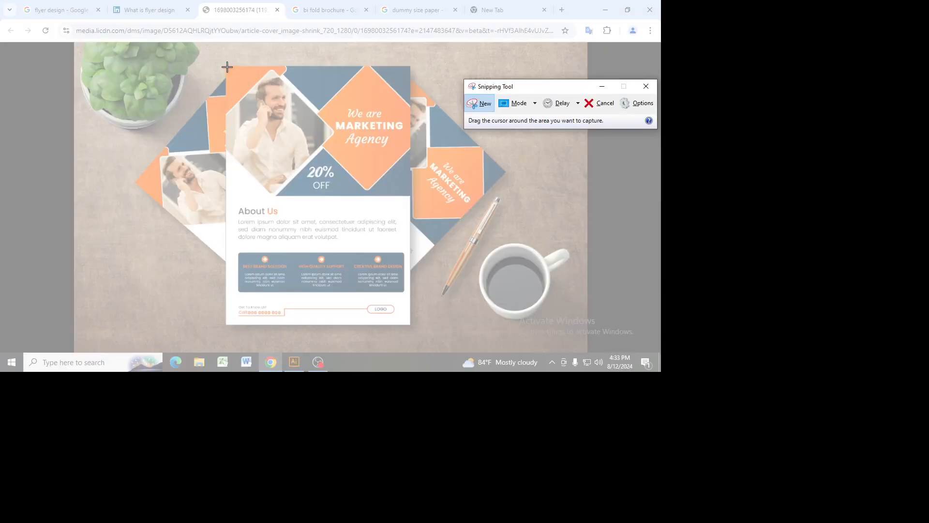
left_click_drag(226, 66, 411, 324)
Step: Save the snip as Capture.PNG in the Pictures folder
left_click(187, 20)
left_click(199, 45)
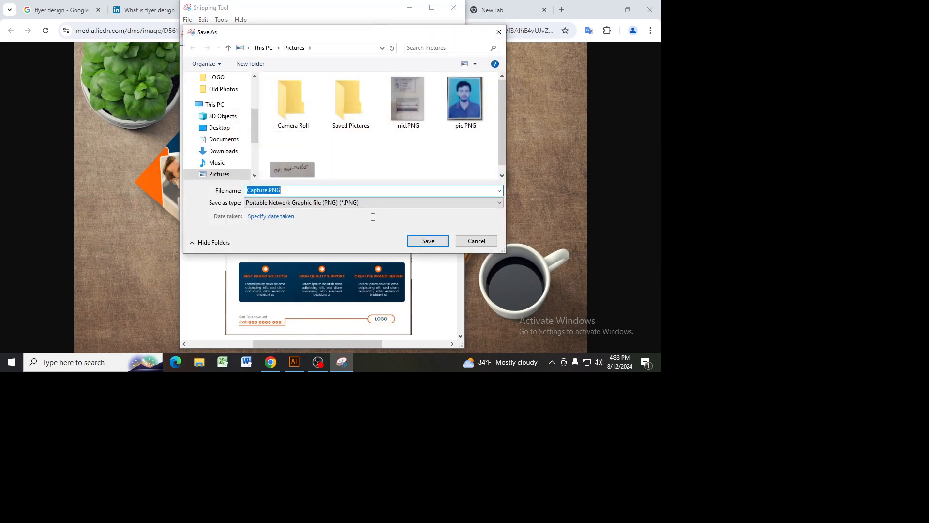
left_click(429, 242)
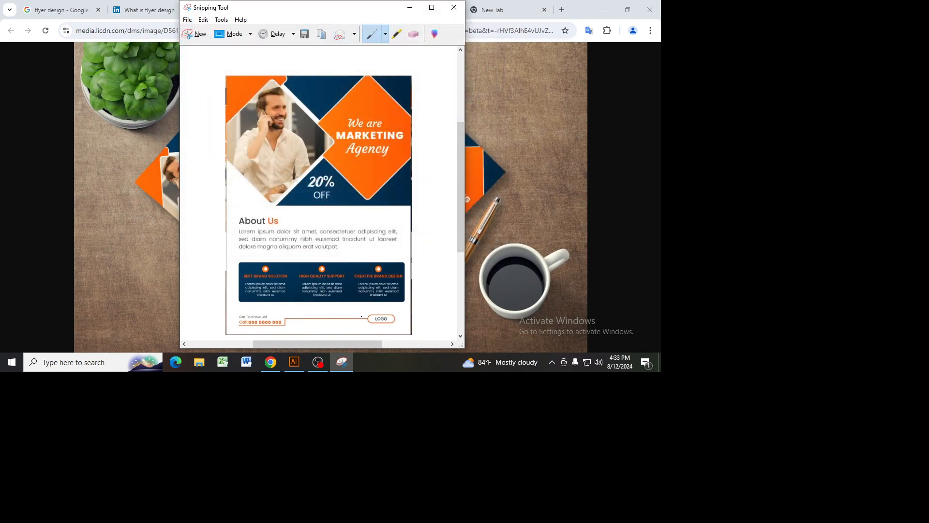
Step: Look for the saved snip in the Downloads, Documents and Desktop folders, and check its save location in the Snipping Tool
left_click(204, 364)
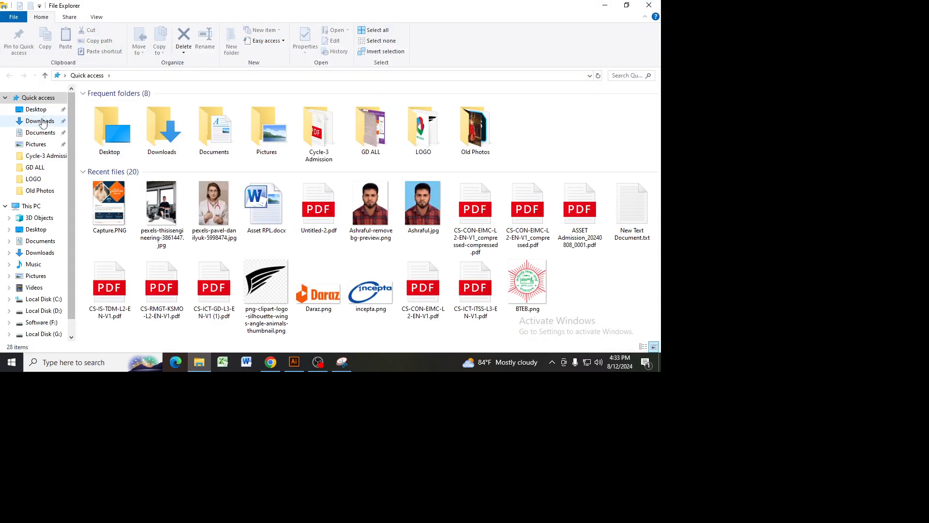
left_click(43, 122)
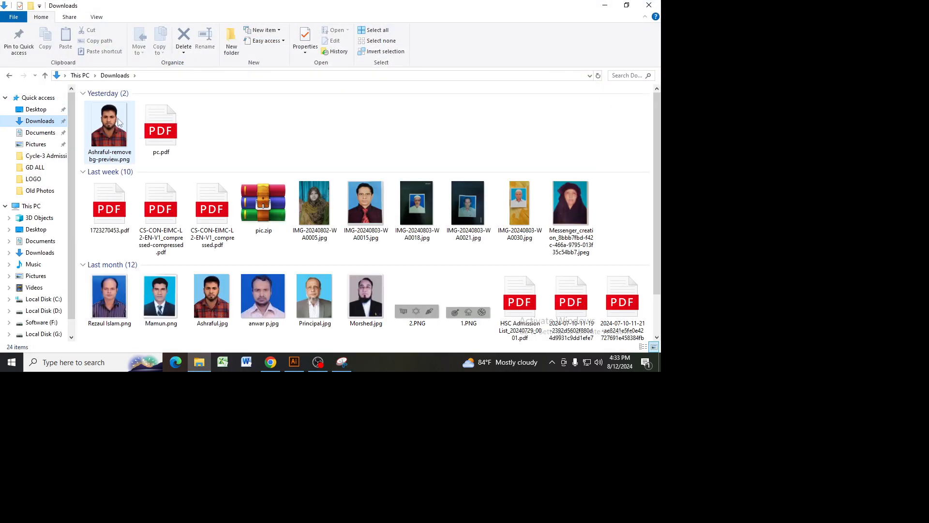
left_click(47, 135)
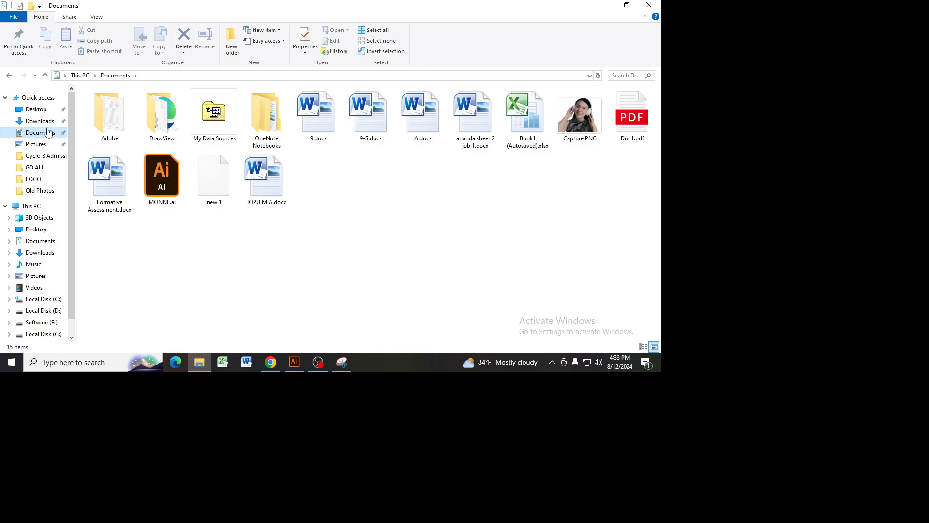
left_click(39, 110)
left_click(51, 122)
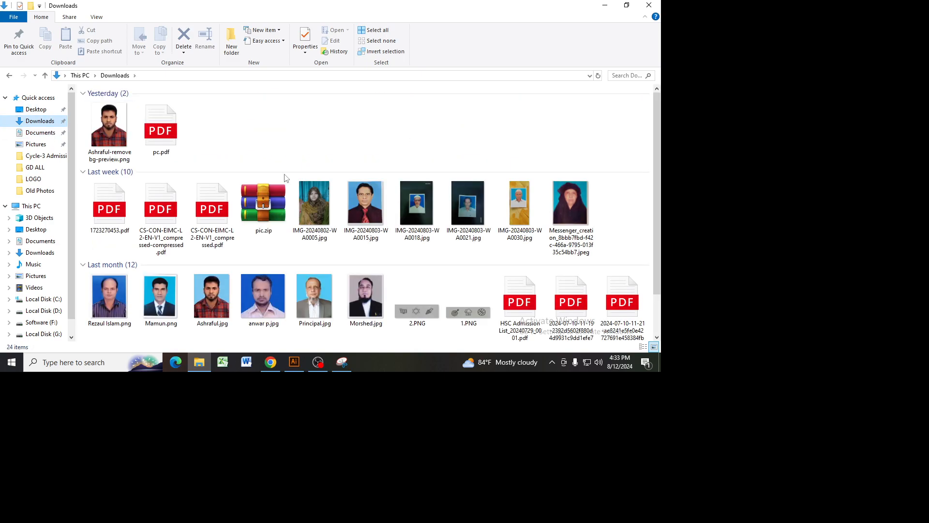
left_click(342, 362)
left_click(188, 20)
left_click(203, 44)
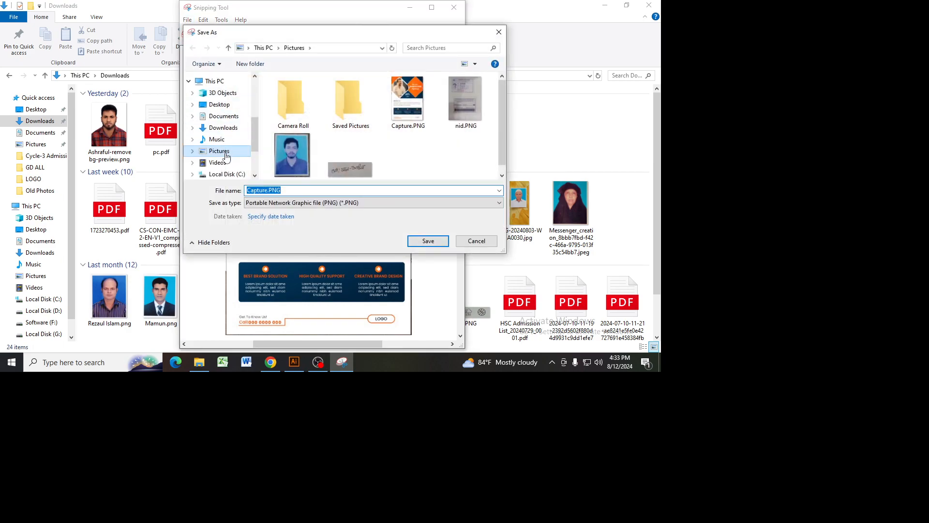
left_click(475, 242)
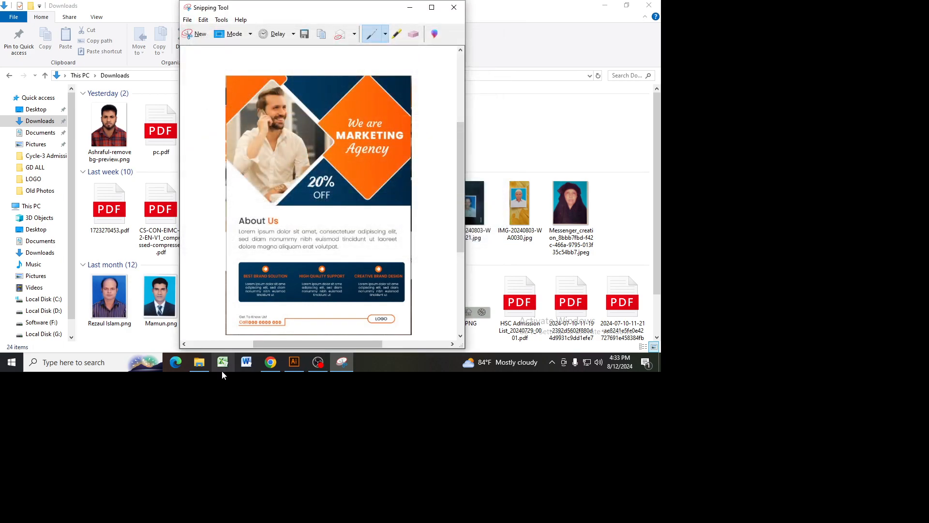
Step: Open Capture.PNG from the Pictures folder in File Explorer to view the flyer reference
left_click(199, 362)
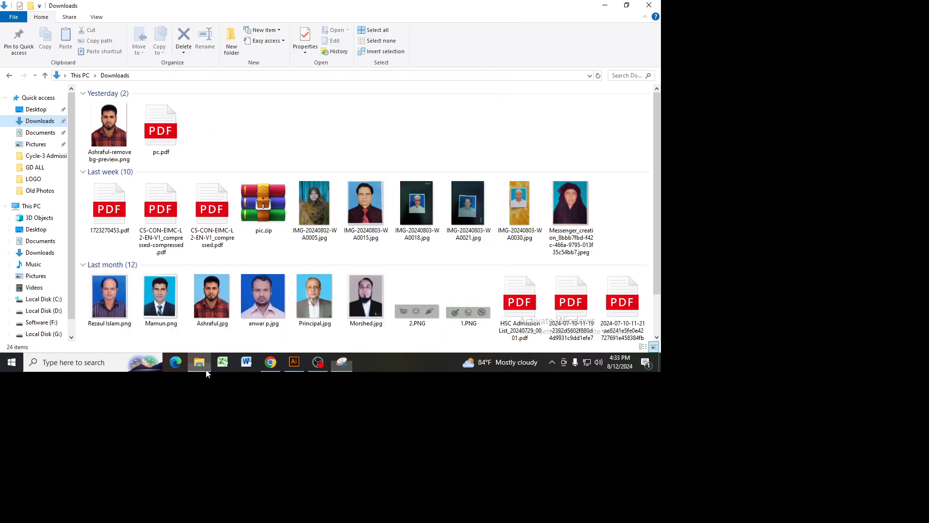
left_click(36, 276)
left_click(215, 134)
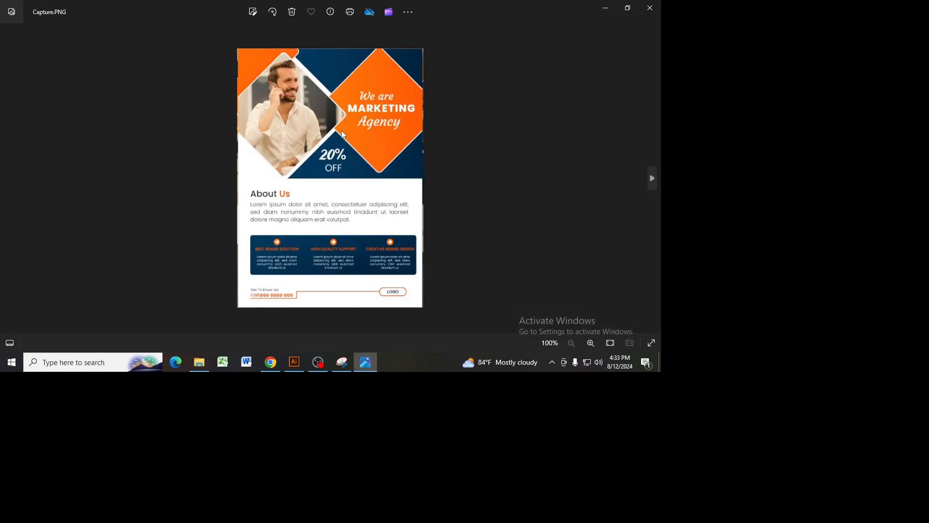
left_click(327, 357)
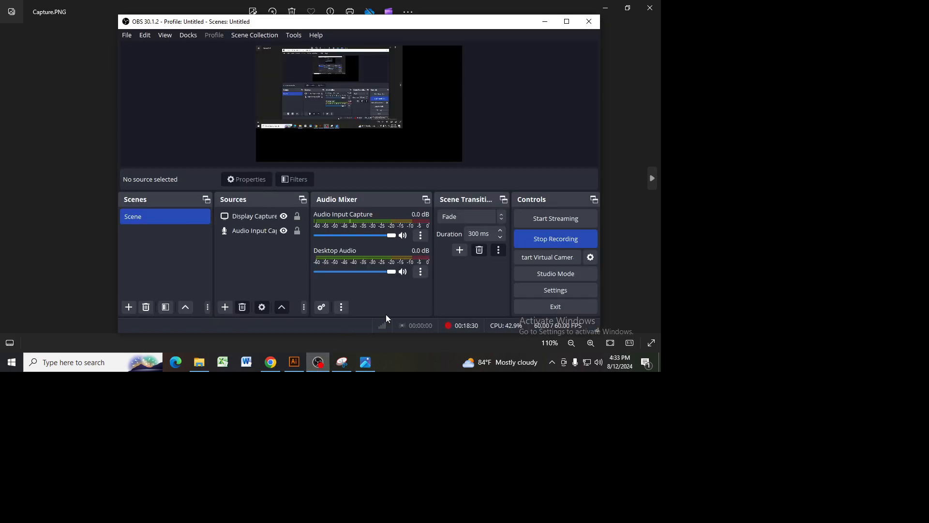